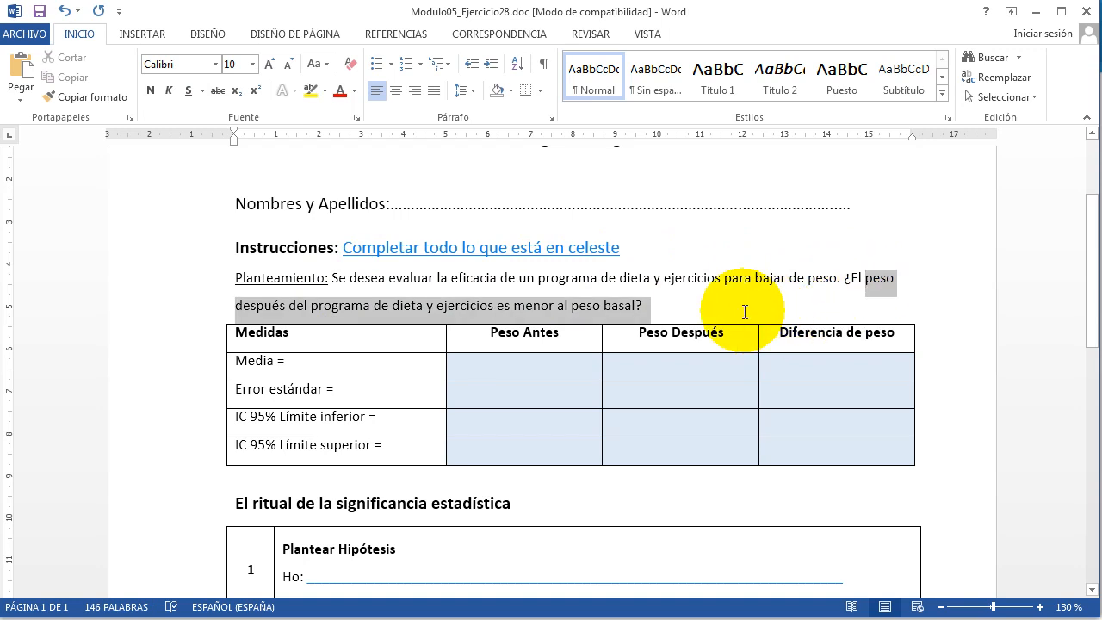
- Read the Planteamiento paragraph and the measures listed in the weight table: mean, standard error and 95% confidence limits
{"action": "left_click_drag", "start_coordinate": [500, 308], "coordinate": [557, 312]}
{"action": "left_click_drag", "start_coordinate": [333, 277], "coordinate": [655, 282]}
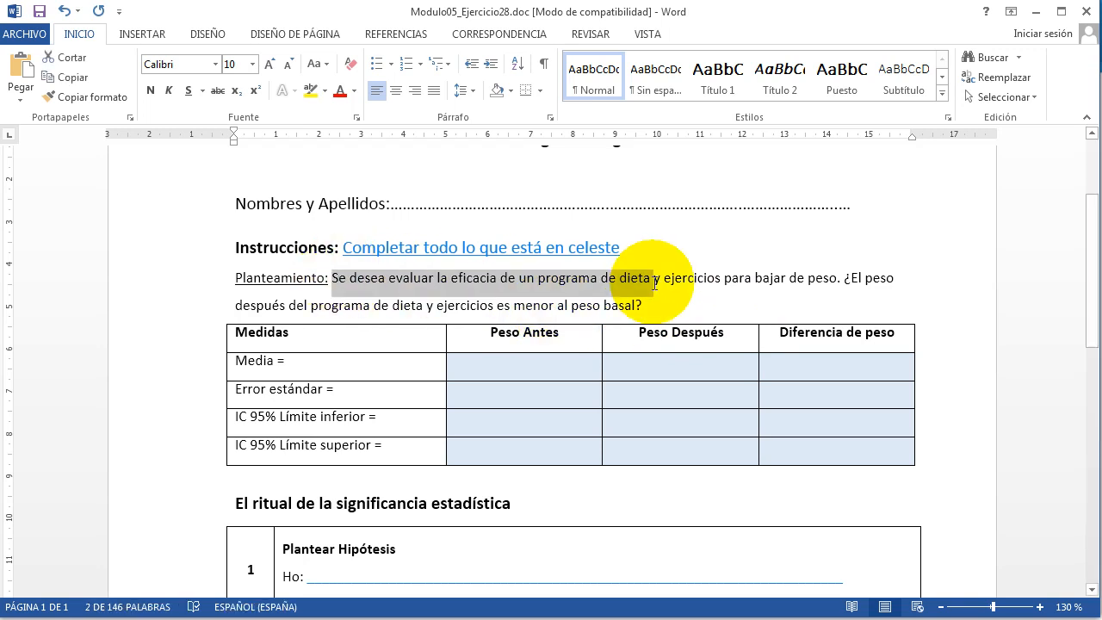
{"action": "left_click", "coordinate": [615, 280]}
{"action": "left_click_drag", "start_coordinate": [540, 281], "coordinate": [687, 282]}
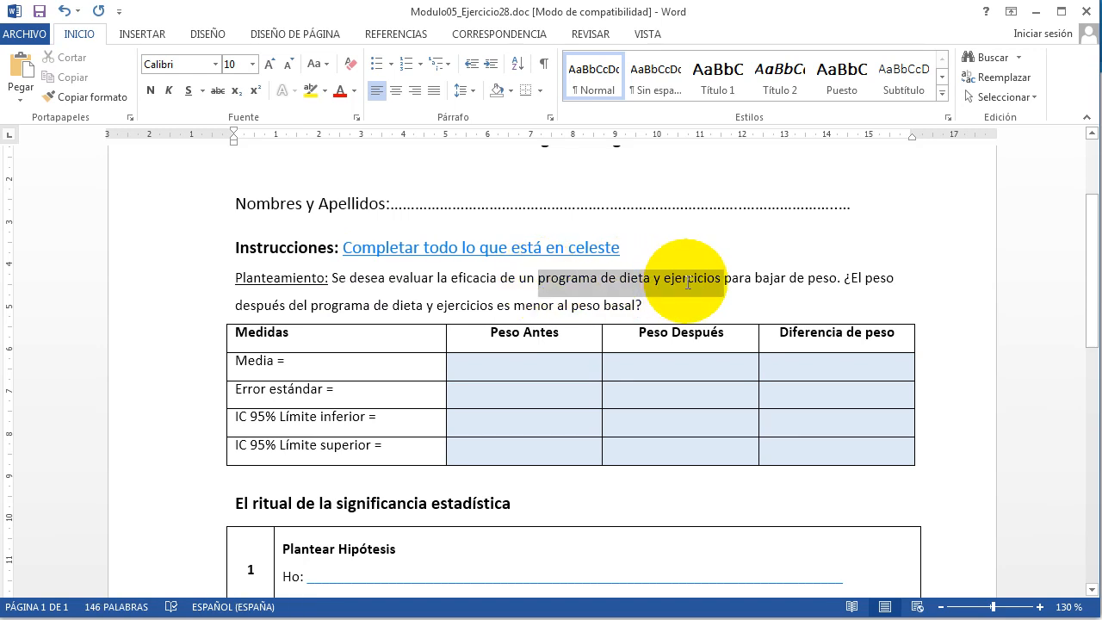
{"action": "left_click_drag", "start_coordinate": [688, 282], "coordinate": [690, 282]}
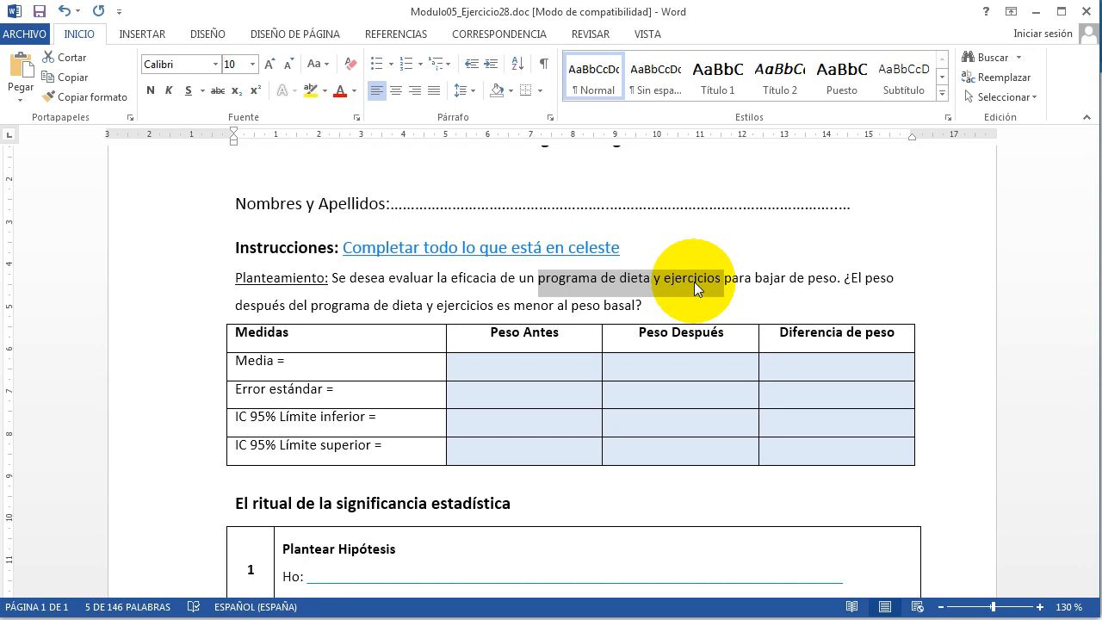
{"action": "left_click", "coordinate": [680, 278]}
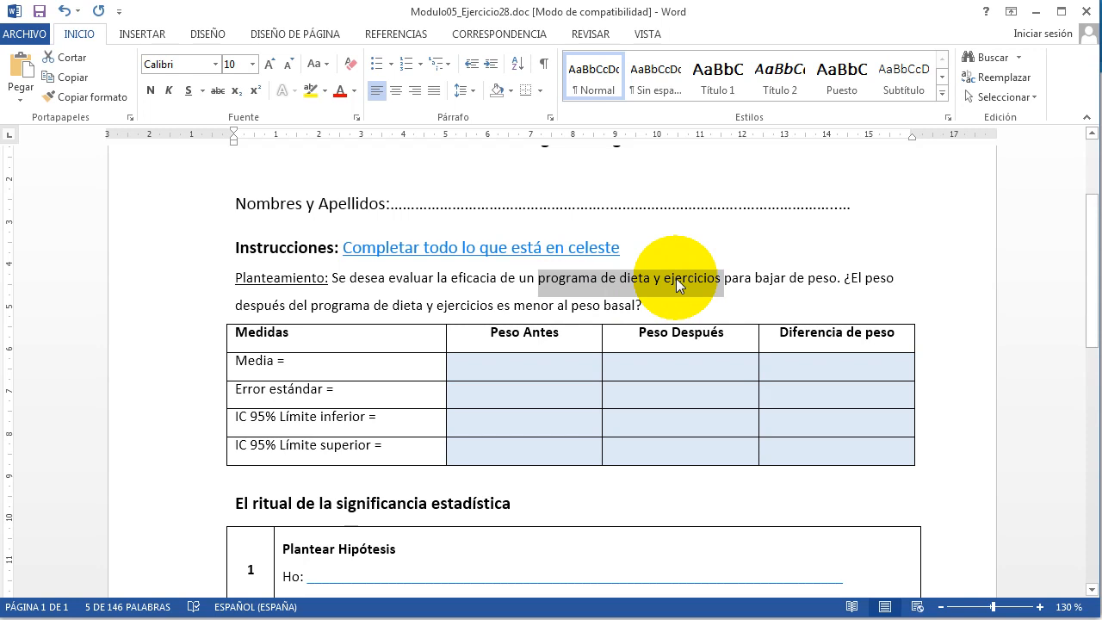
{"action": "left_click_drag", "start_coordinate": [673, 300], "coordinate": [464, 300]}
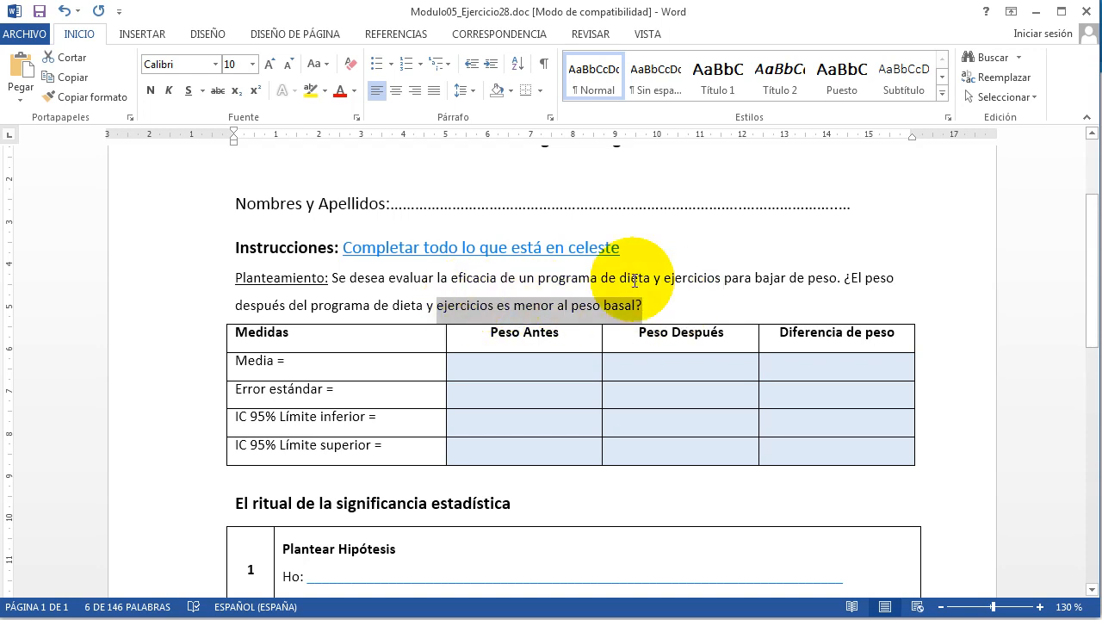
{"action": "scroll", "coordinate": [709, 248], "scroll_direction": "down", "scroll_amount": 1}
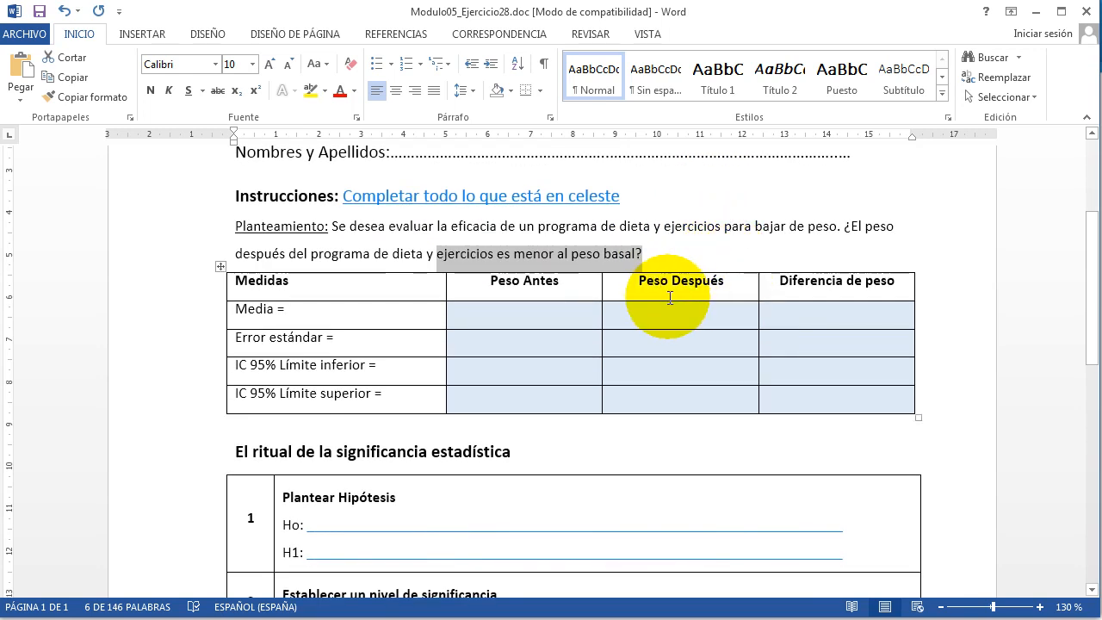
{"action": "left_click", "coordinate": [249, 311]}
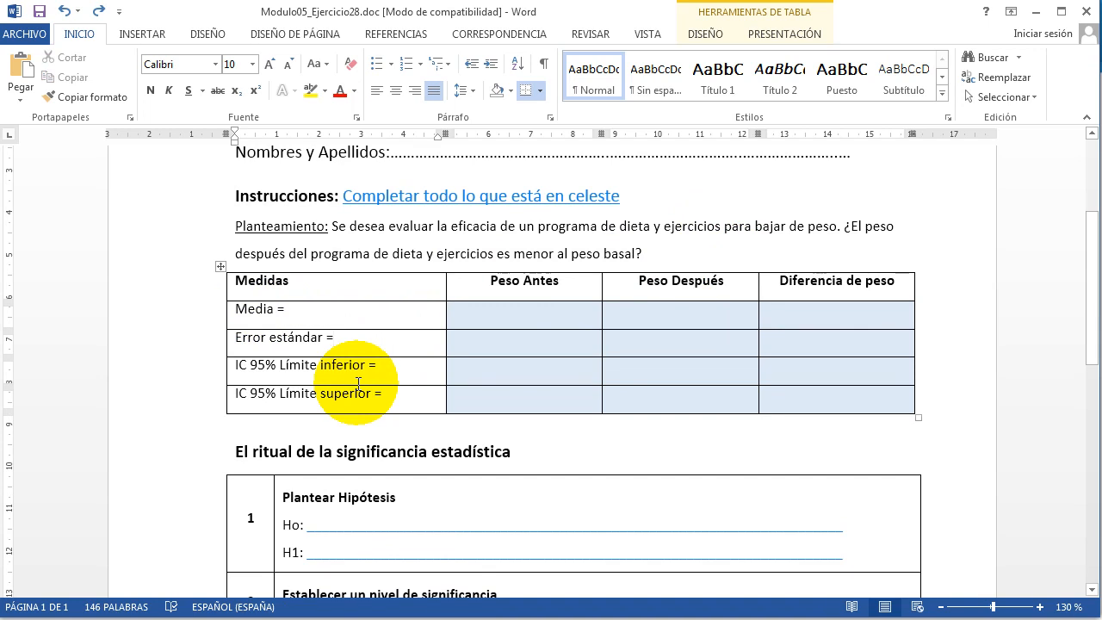
{"action": "left_click", "coordinate": [371, 370]}
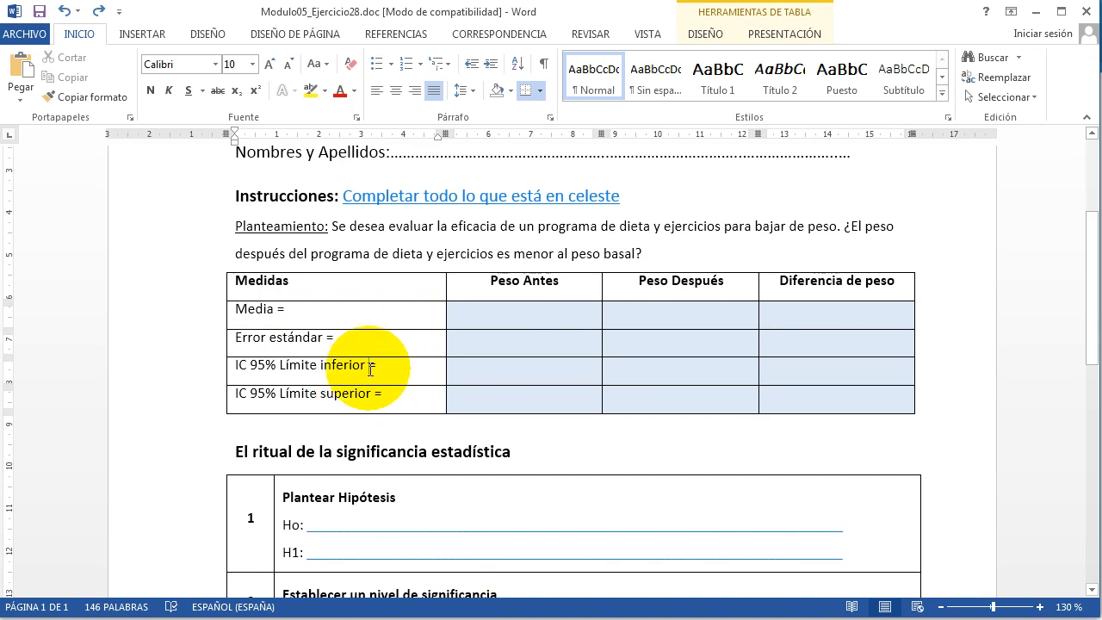
{"action": "left_click_drag", "start_coordinate": [372, 376], "coordinate": [376, 387]}
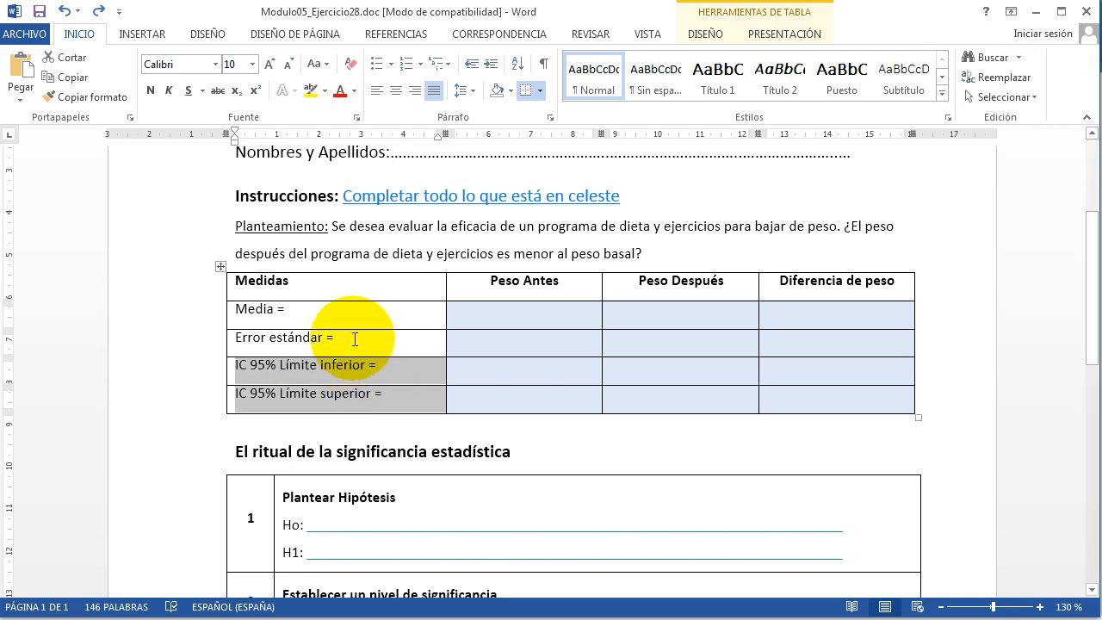
{"action": "left_click_drag", "start_coordinate": [352, 339], "coordinate": [234, 340]}
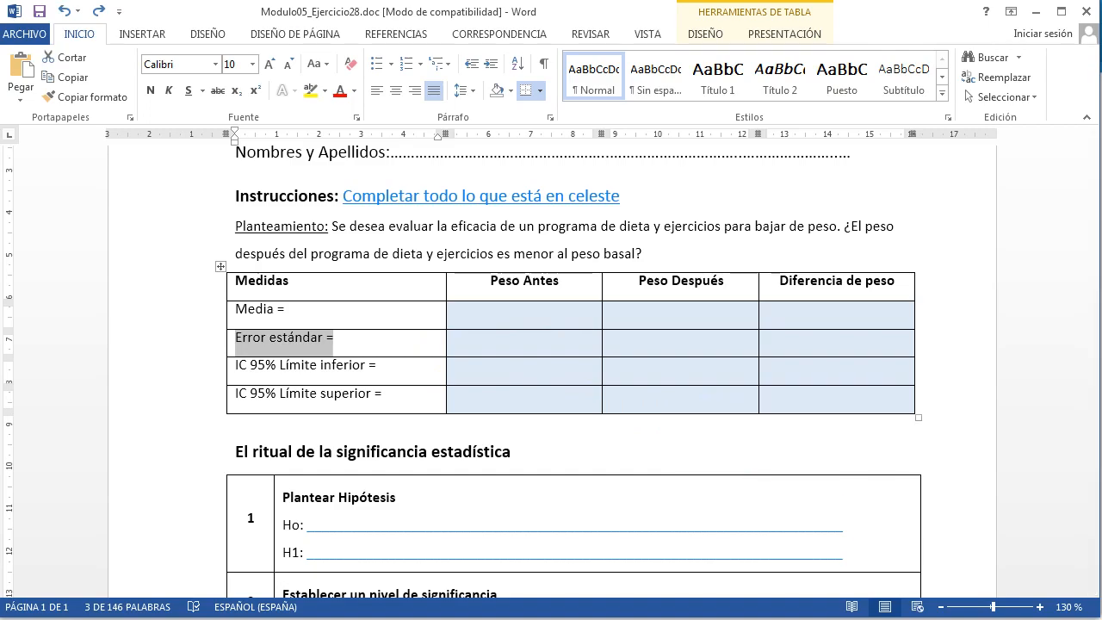
- Switch to the Modulo05_Ejercicio28.sav dataset in SPSS Statistics and examine the Antes and Después columns down to the last case
{"action": "key", "text": "alt+Tab"}
{"action": "scroll", "coordinate": [583, 332], "scroll_direction": "down", "scroll_amount": 15}
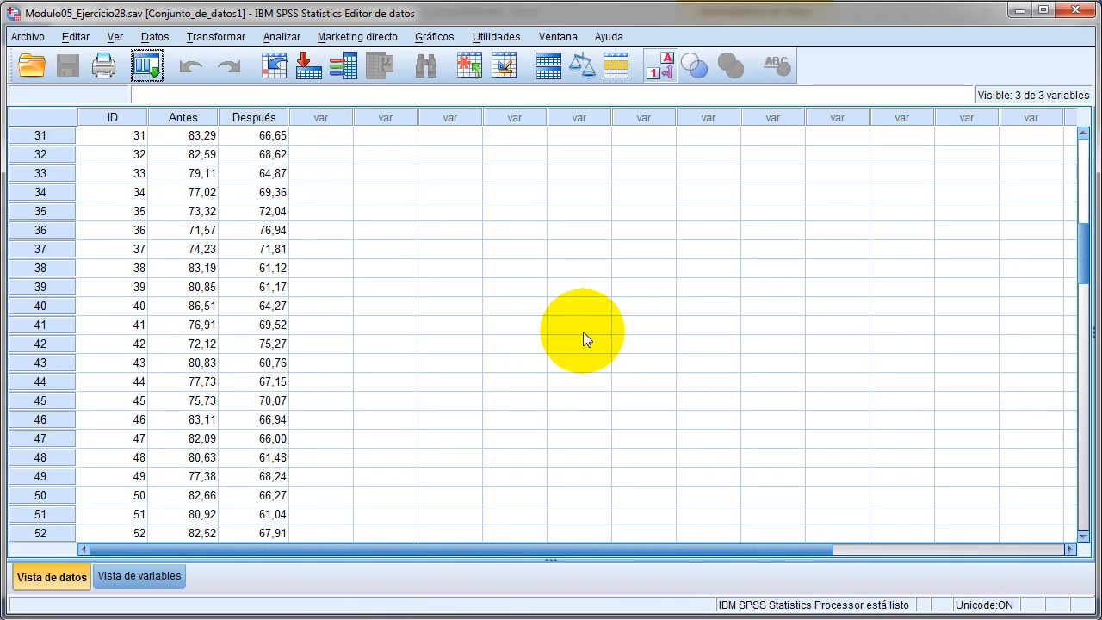
{"action": "scroll", "coordinate": [583, 338], "scroll_direction": "down", "scroll_amount": 4}
{"action": "left_click", "coordinate": [182, 117]}
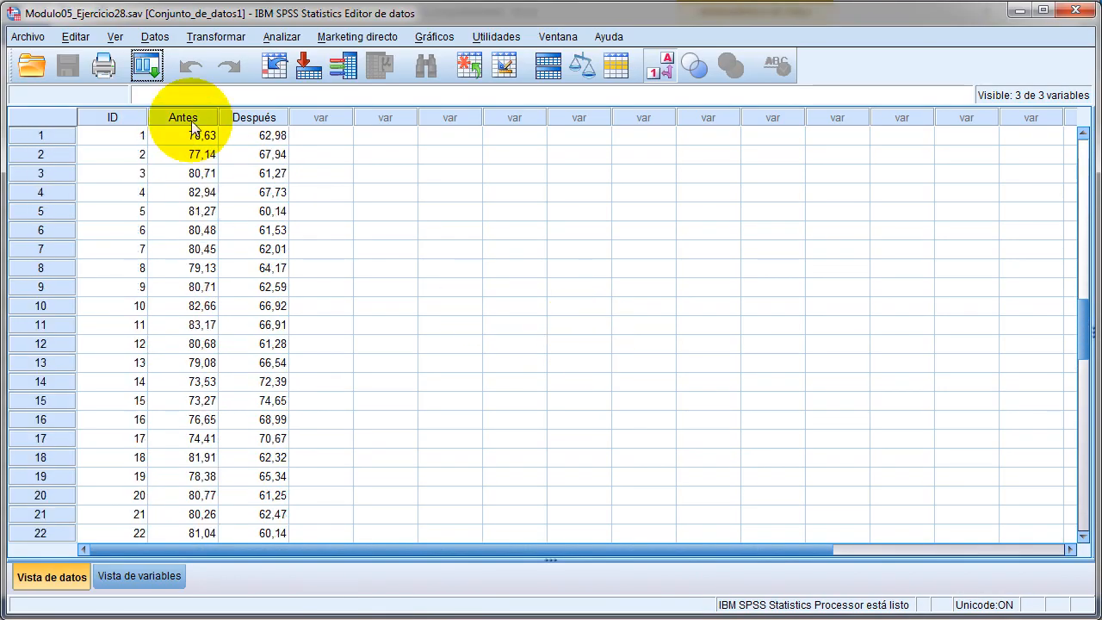
{"action": "left_click", "coordinate": [253, 120]}
{"action": "scroll", "coordinate": [266, 153], "scroll_direction": "down", "scroll_amount": 9}
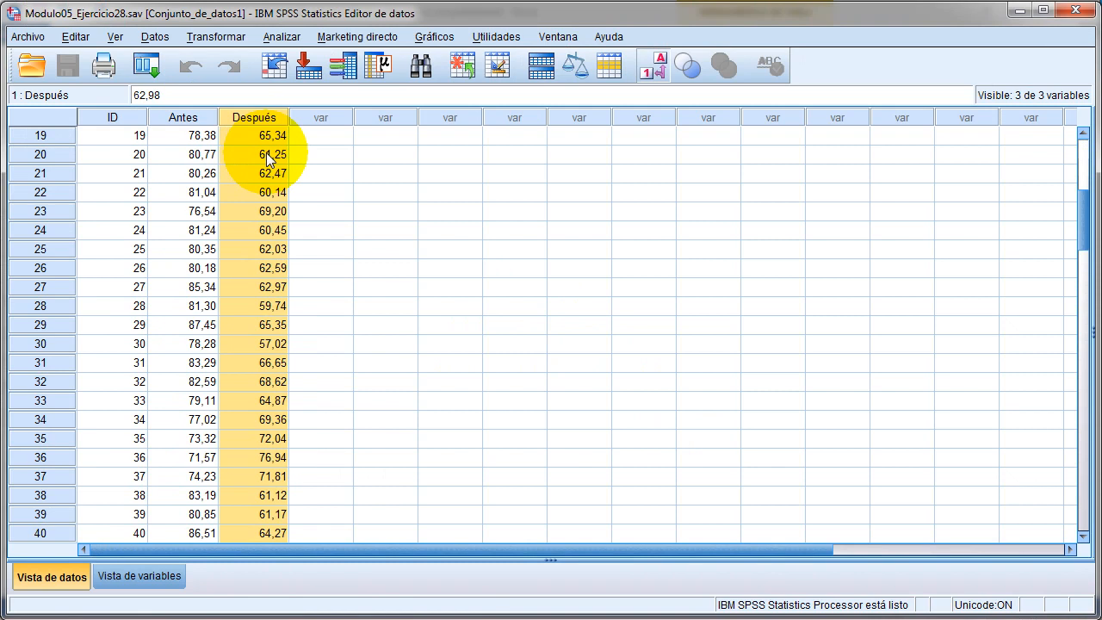
{"action": "scroll", "coordinate": [267, 153], "scroll_direction": "down", "scroll_amount": 15}
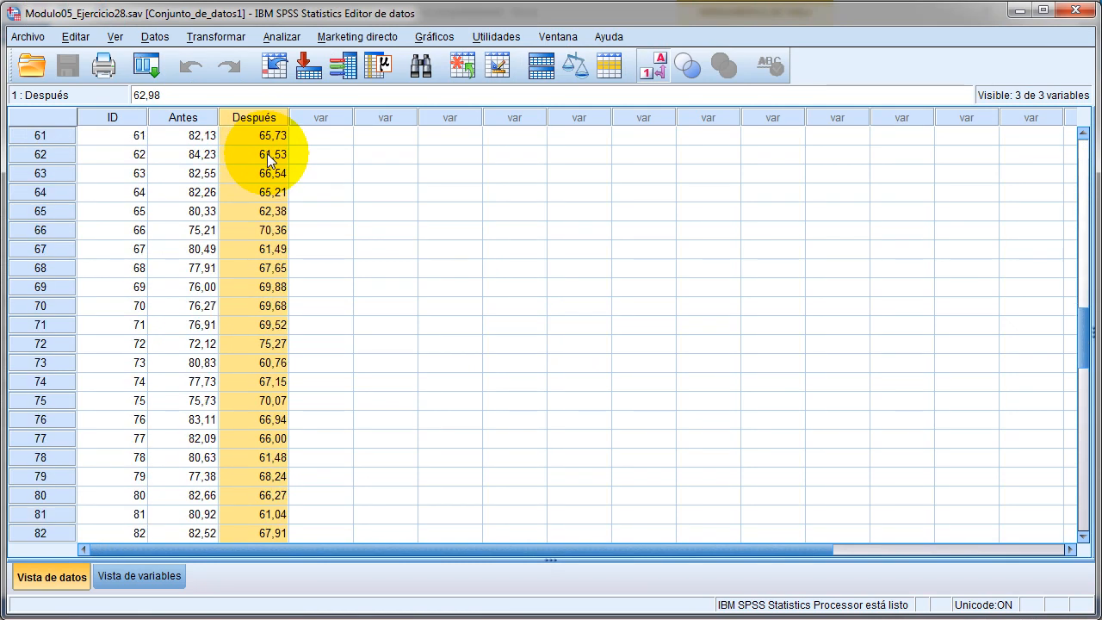
{"action": "scroll", "coordinate": [267, 153], "scroll_direction": "down", "scroll_amount": 5}
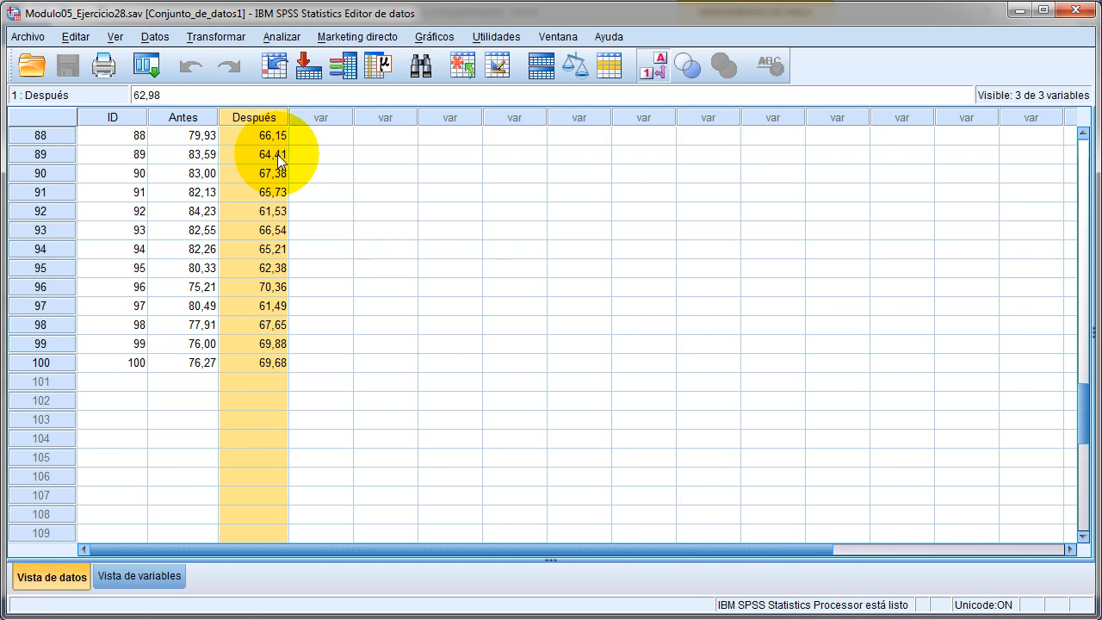
- Compute a new variable named Diferencia with the numeric expression Antes - Después
{"action": "left_click", "coordinate": [217, 36]}
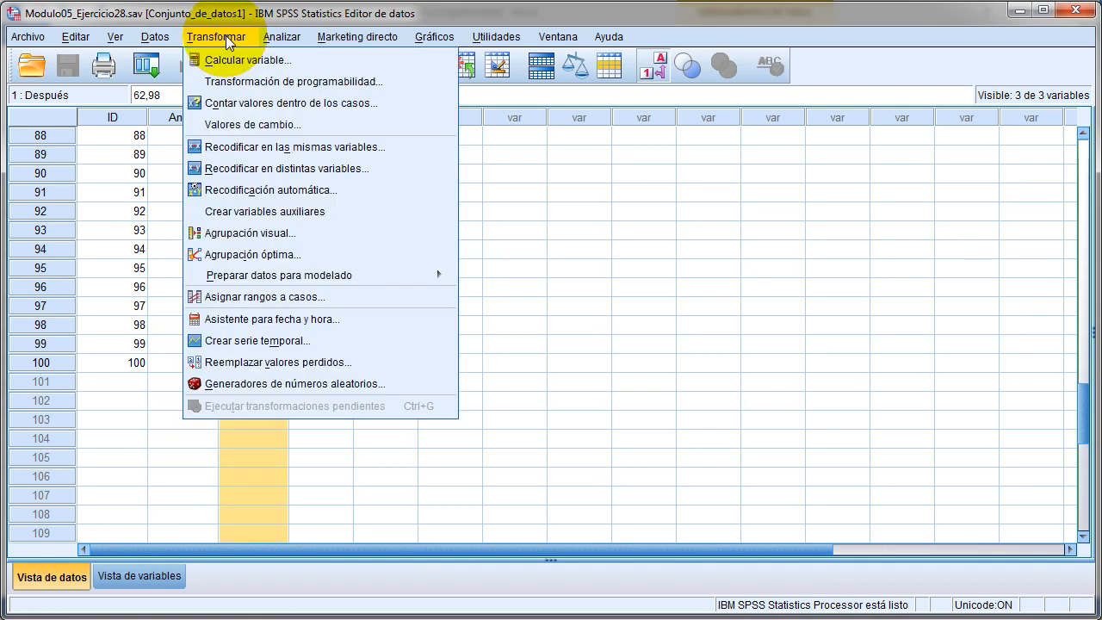
{"action": "left_click", "coordinate": [241, 58]}
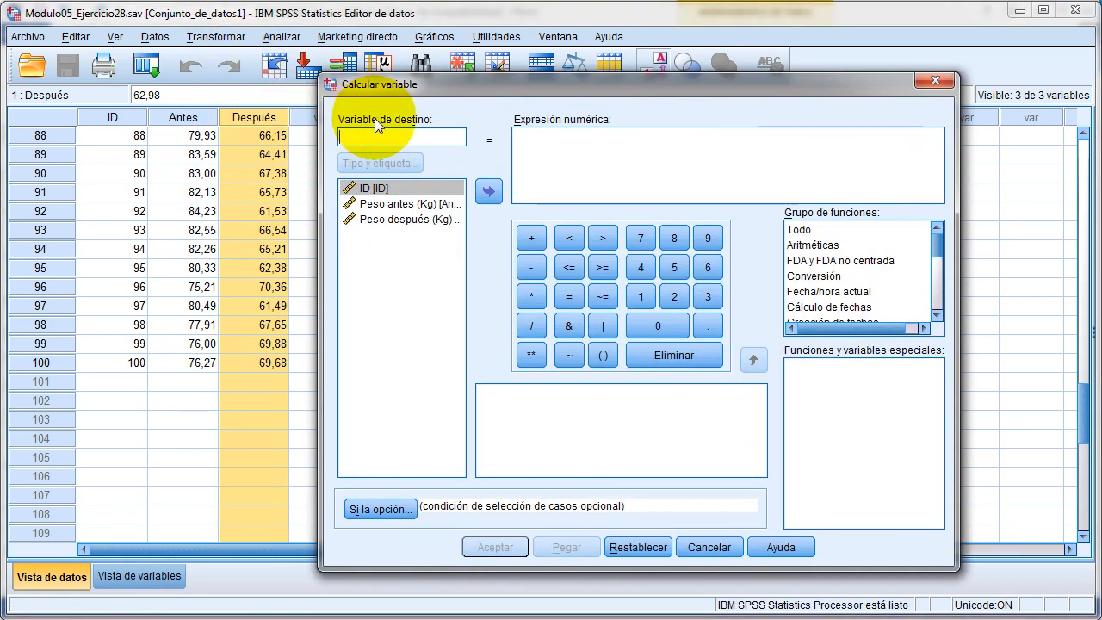
{"action": "type", "text": "Diferencia"}
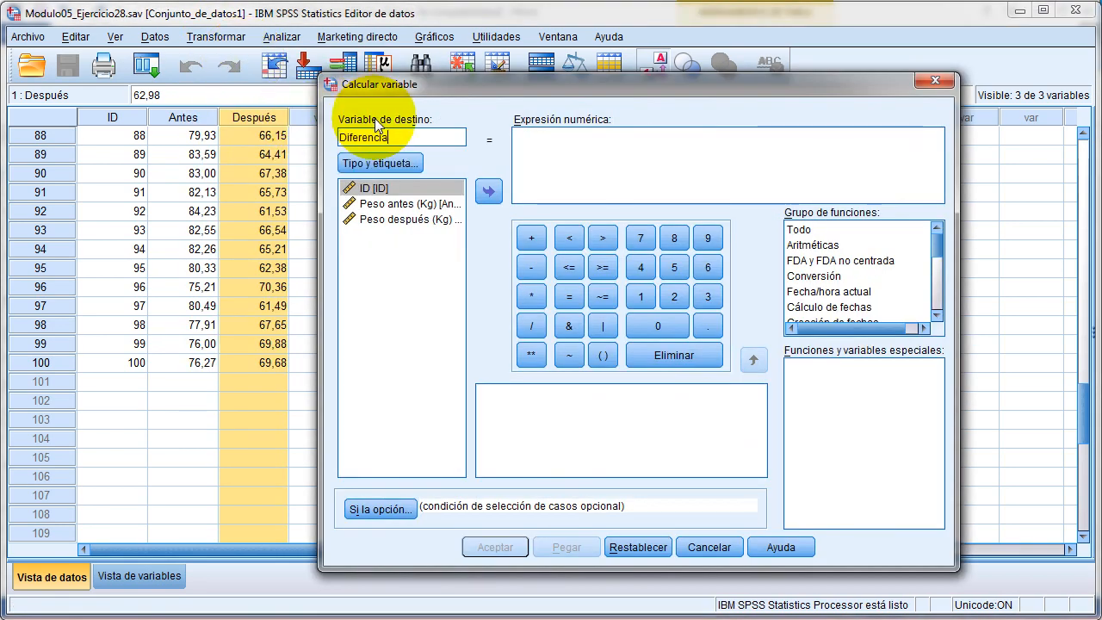
{"action": "left_click", "coordinate": [427, 207]}
{"action": "left_click", "coordinate": [488, 192]}
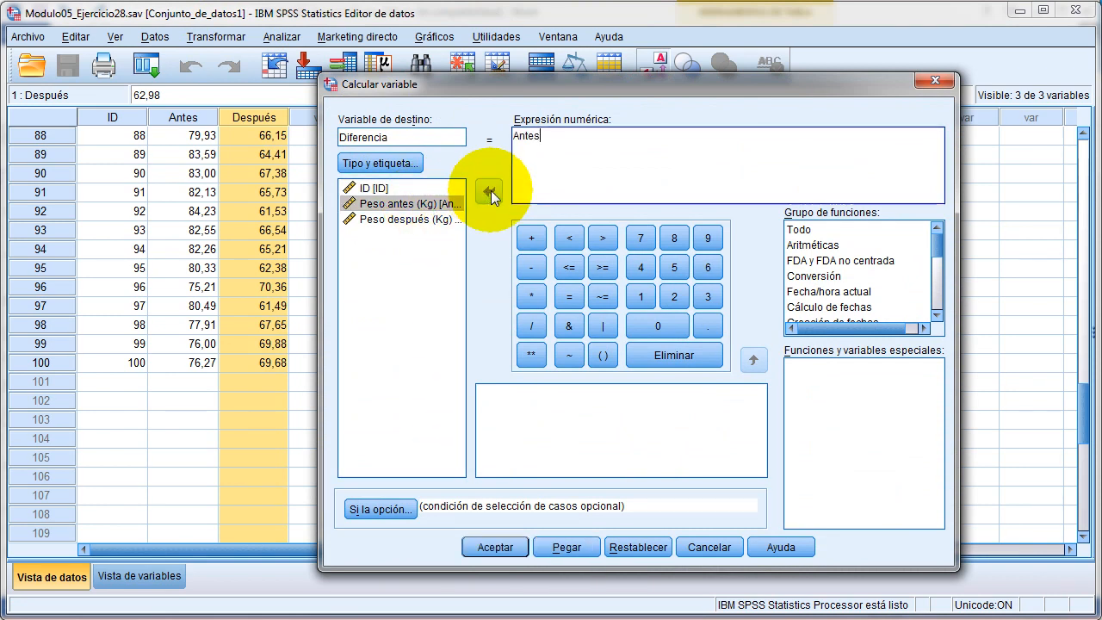
{"action": "left_click", "coordinate": [536, 270]}
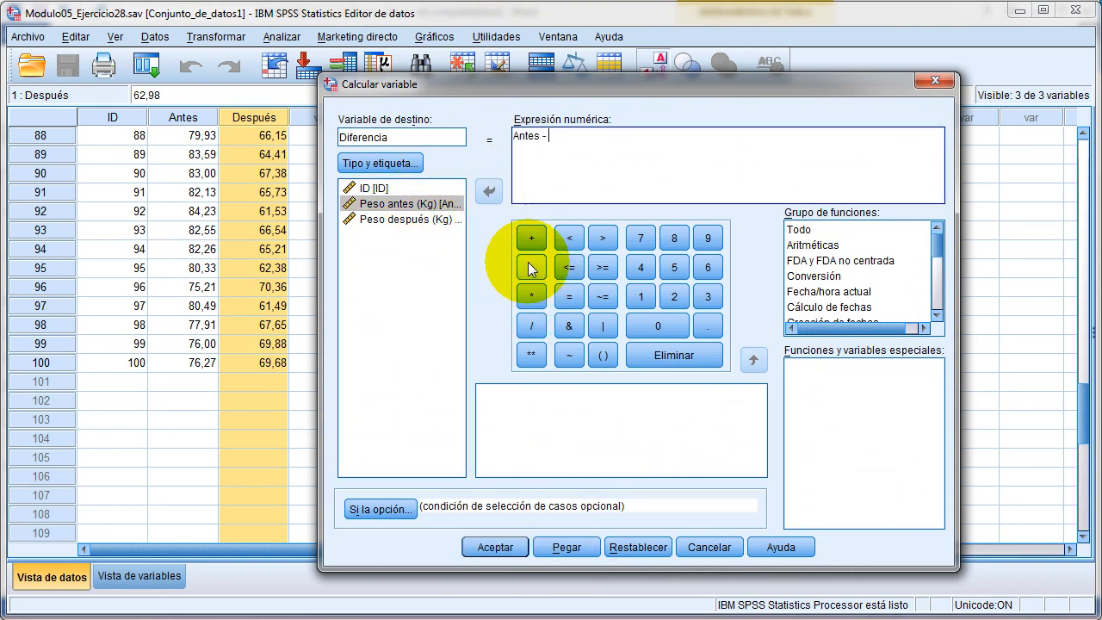
{"action": "left_click", "coordinate": [420, 220]}
{"action": "left_click", "coordinate": [488, 192]}
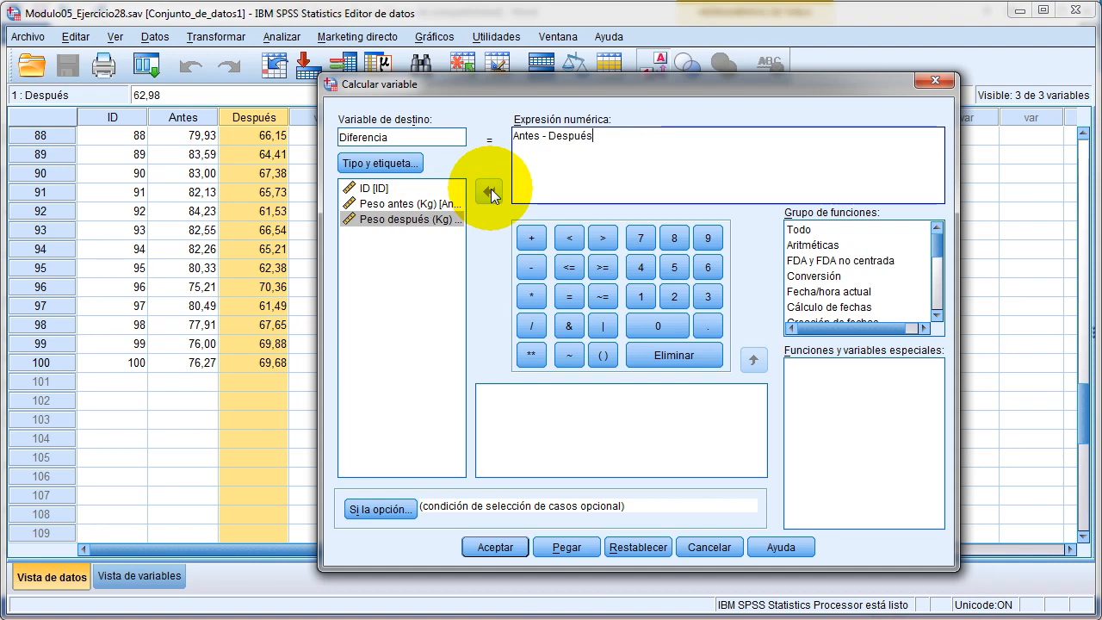
{"action": "left_click", "coordinate": [497, 546]}
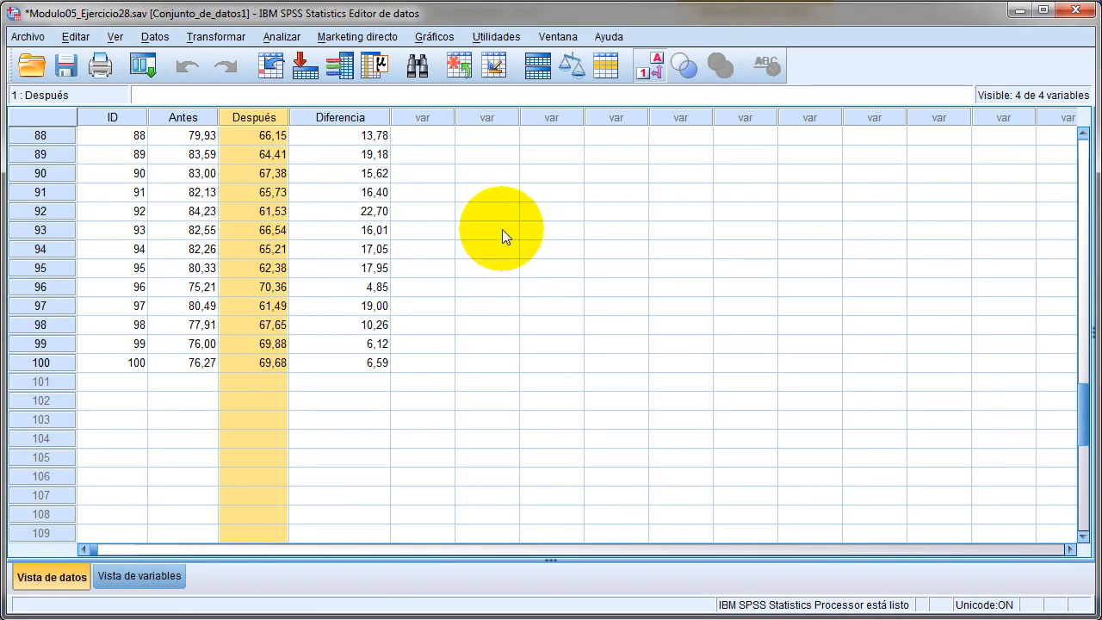
- Examine the Diferencia values against Antes and Después, checking cases 1 and 15 and the rows further down
{"action": "scroll", "coordinate": [396, 165], "scroll_direction": "up", "scroll_amount": 20}
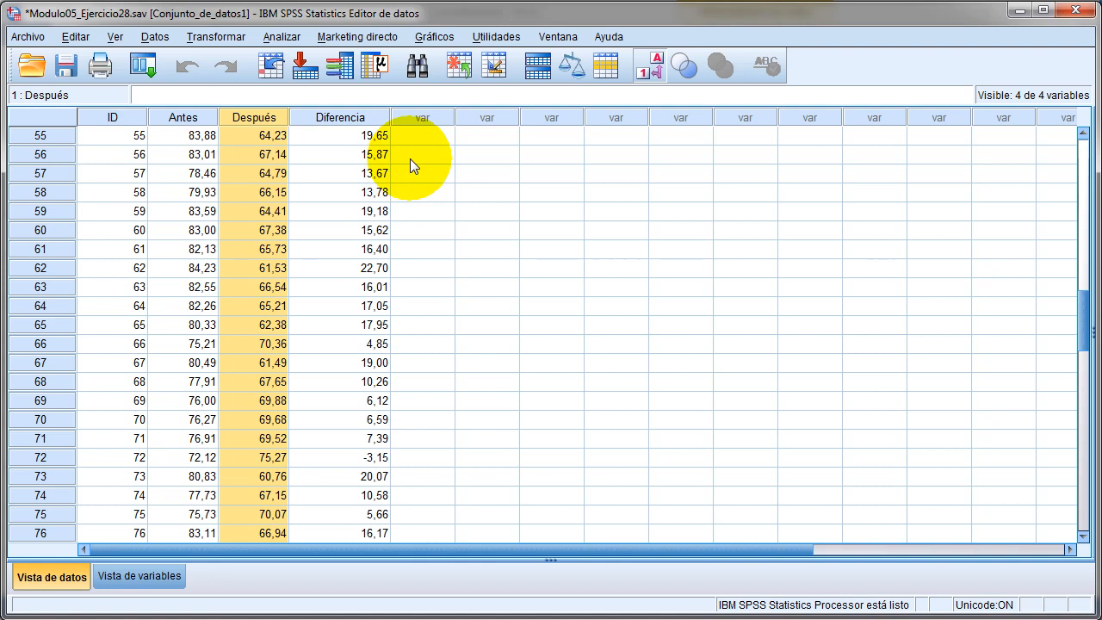
{"action": "scroll", "coordinate": [415, 154], "scroll_direction": "up", "scroll_amount": 9}
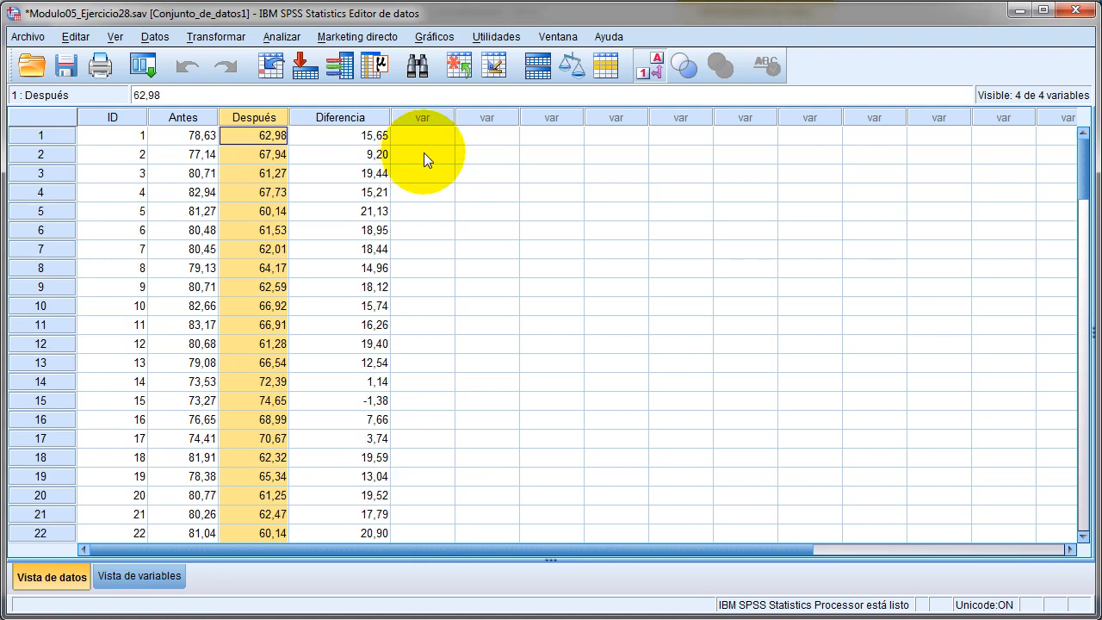
{"action": "left_click", "coordinate": [191, 135]}
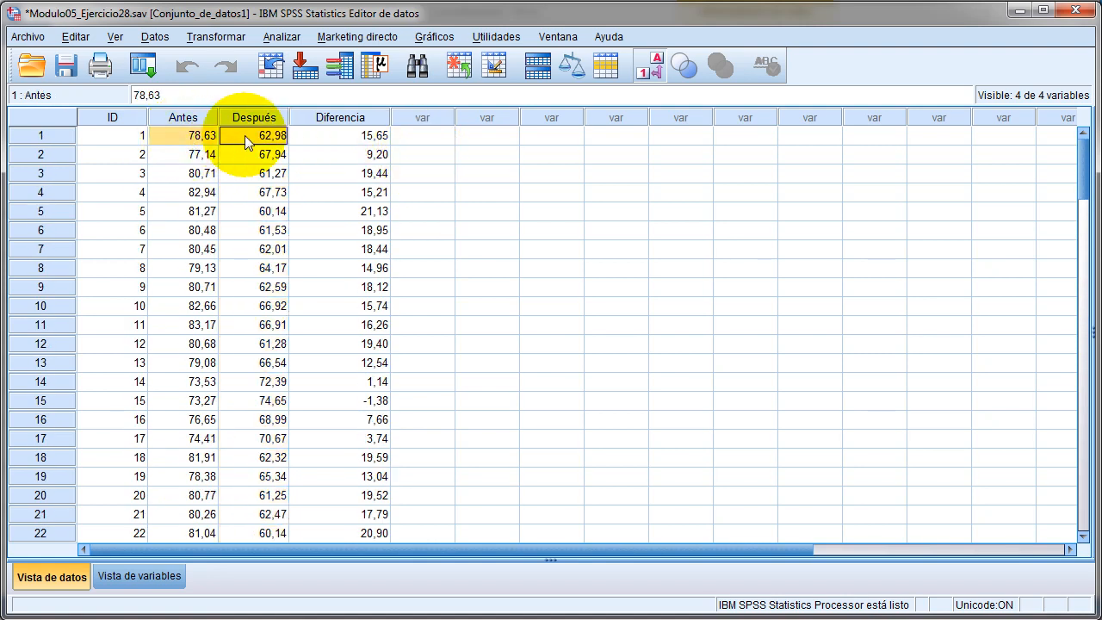
{"action": "left_click", "coordinate": [349, 136]}
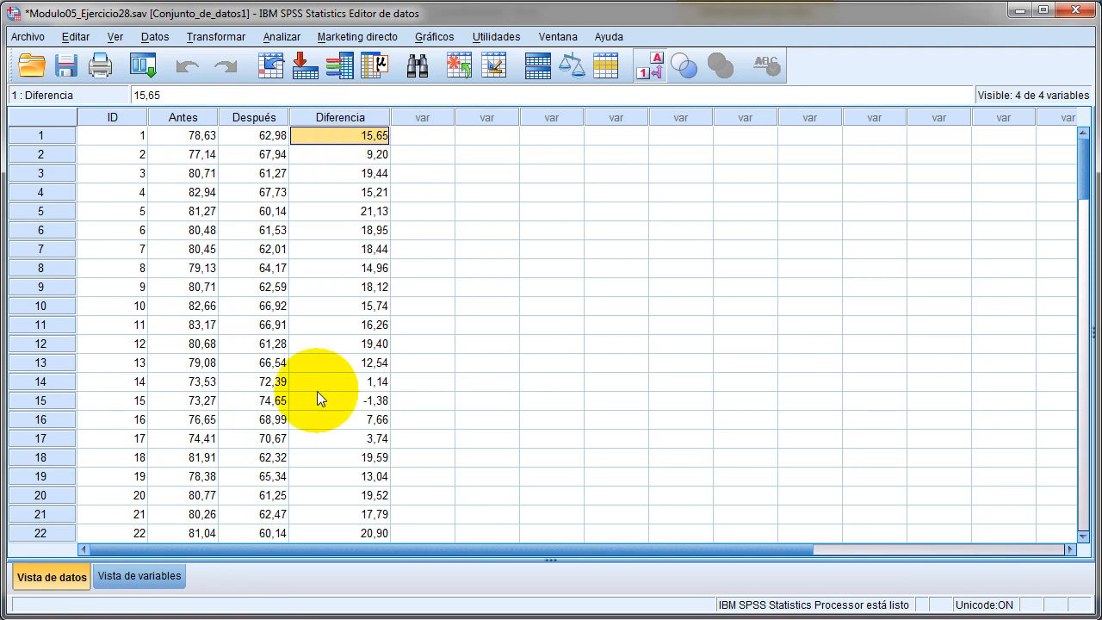
{"action": "left_click_drag", "start_coordinate": [213, 401], "coordinate": [361, 402]}
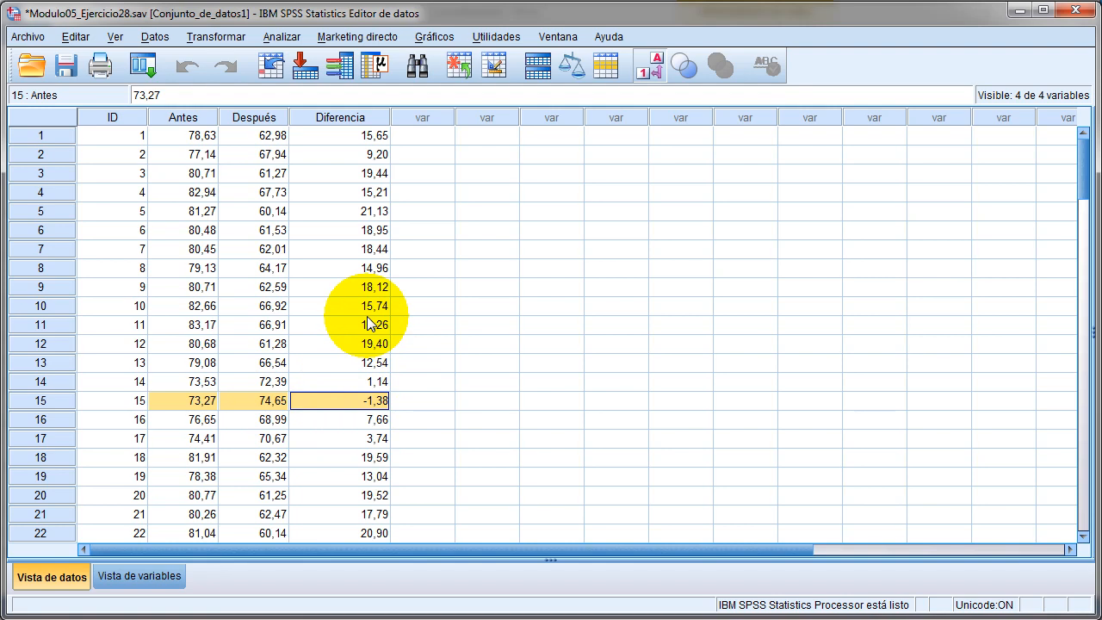
{"action": "scroll", "coordinate": [368, 318], "scroll_direction": "down", "scroll_amount": 16}
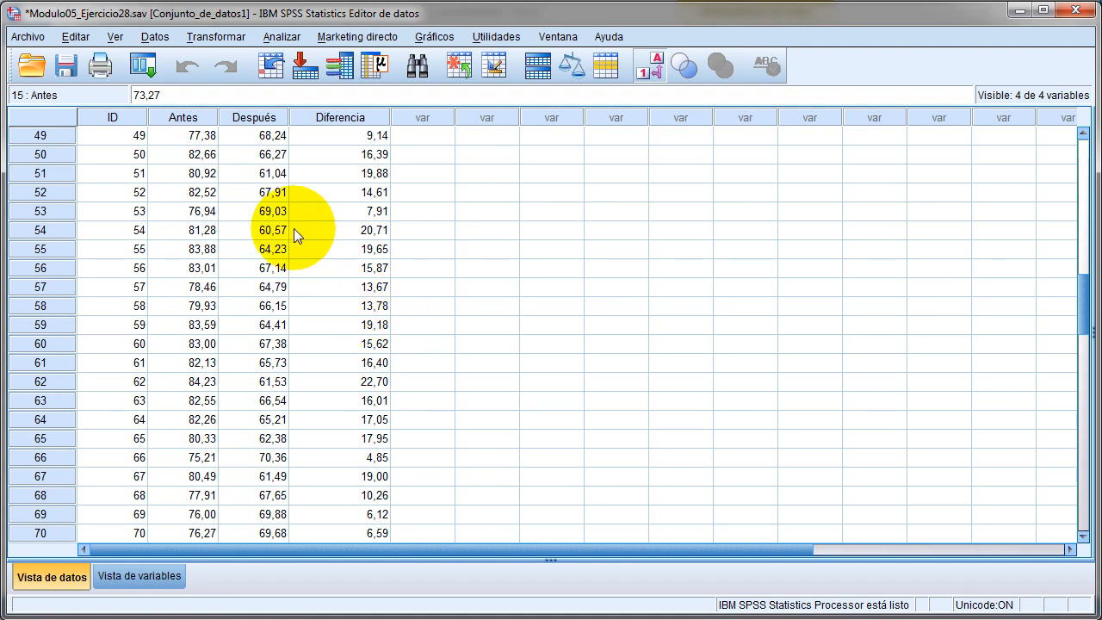
- Set up a case selection as a random sample of exactly 50 cases from the first 60 cases
{"action": "left_click", "coordinate": [158, 37]}
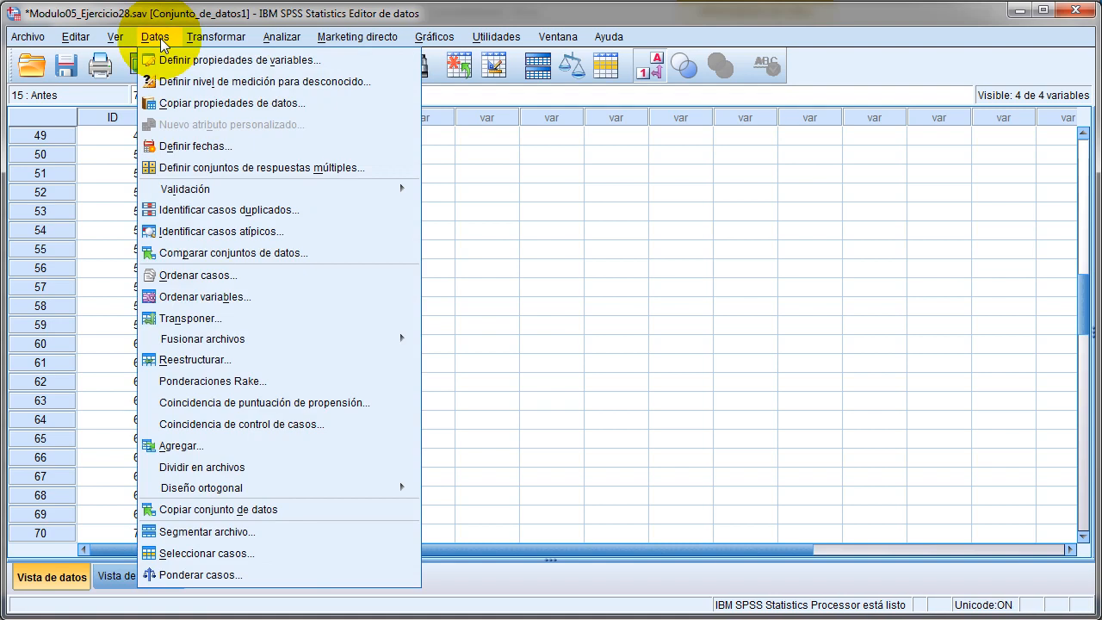
{"action": "left_click", "coordinate": [221, 555]}
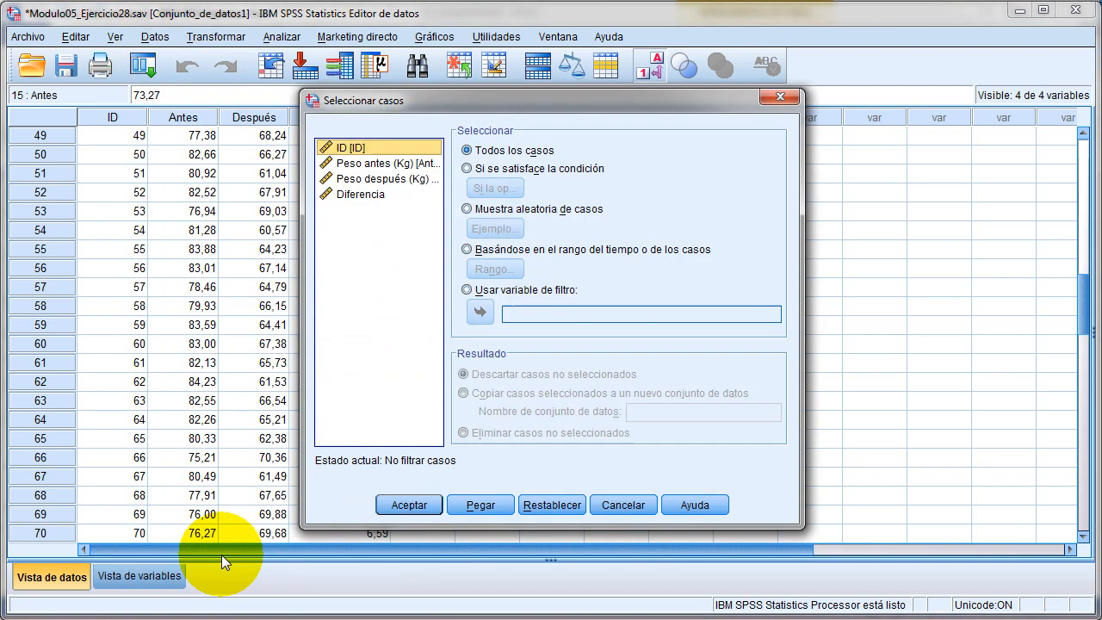
{"action": "left_click", "coordinate": [528, 209]}
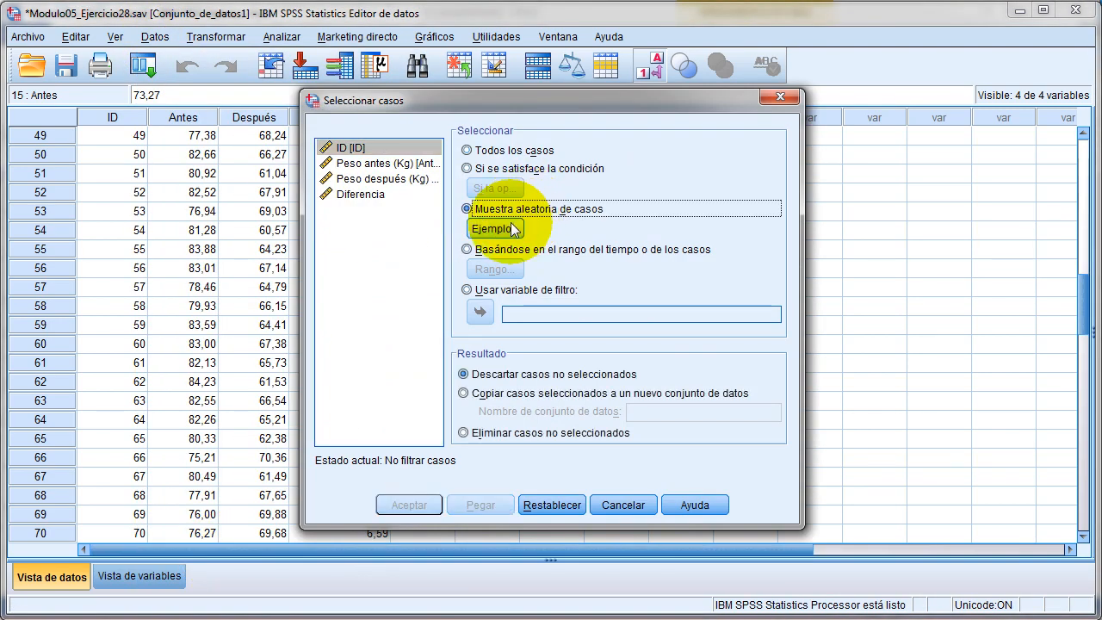
{"action": "left_click", "coordinate": [493, 228]}
{"action": "left_click", "coordinate": [454, 321]}
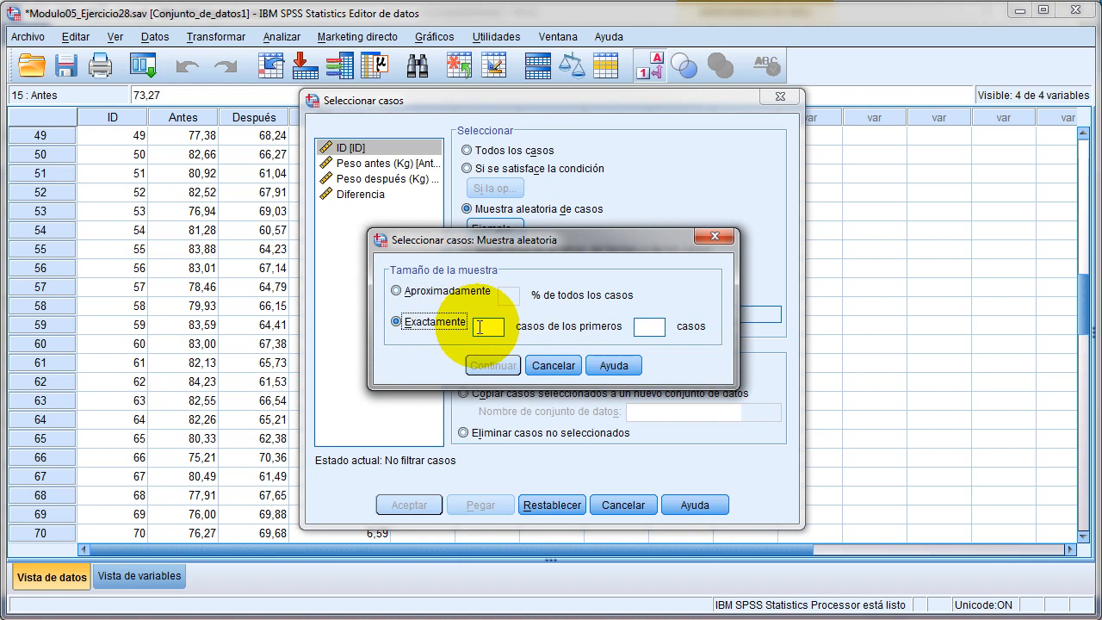
{"action": "type", "text": "50"}
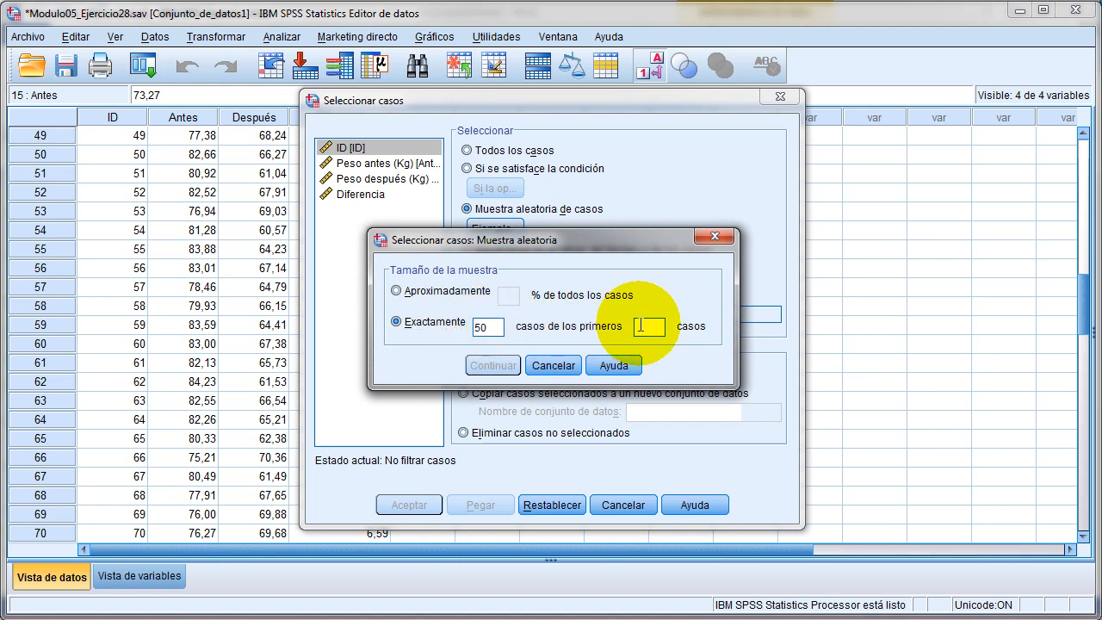
{"action": "left_click", "coordinate": [648, 327]}
{"action": "type", "text": "60"}
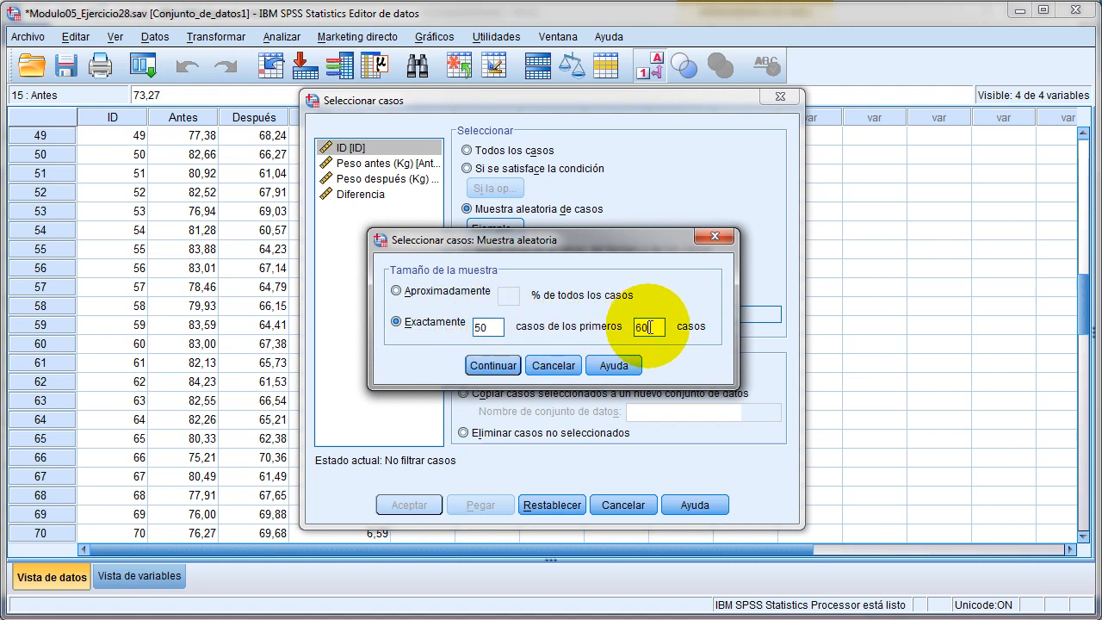
{"action": "left_click_drag", "start_coordinate": [650, 327], "coordinate": [638, 327]}
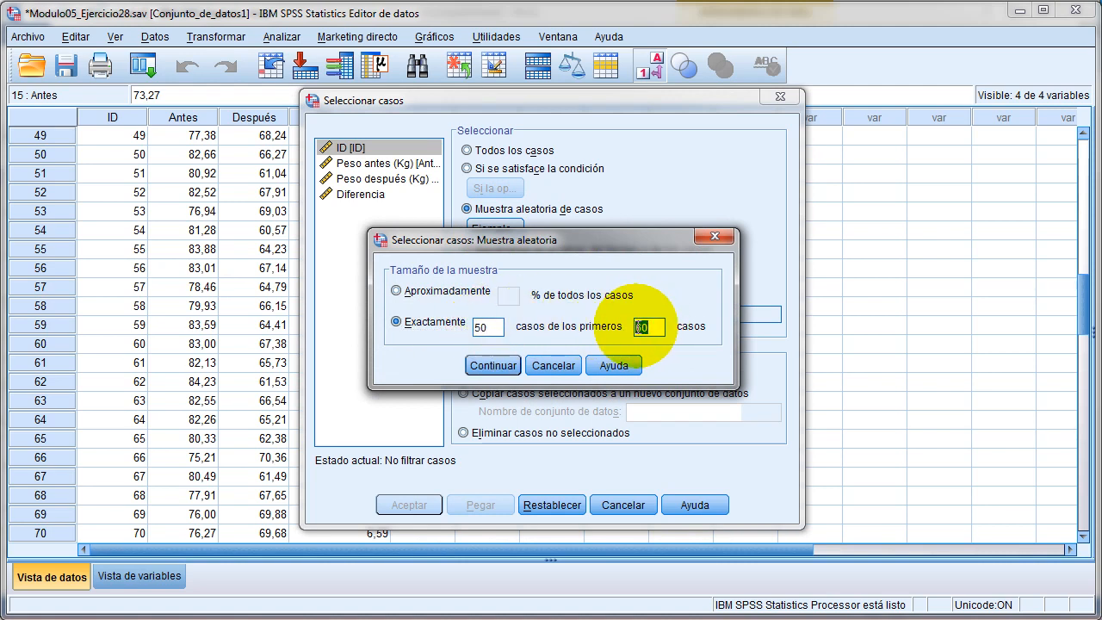
{"action": "left_click", "coordinate": [654, 327]}
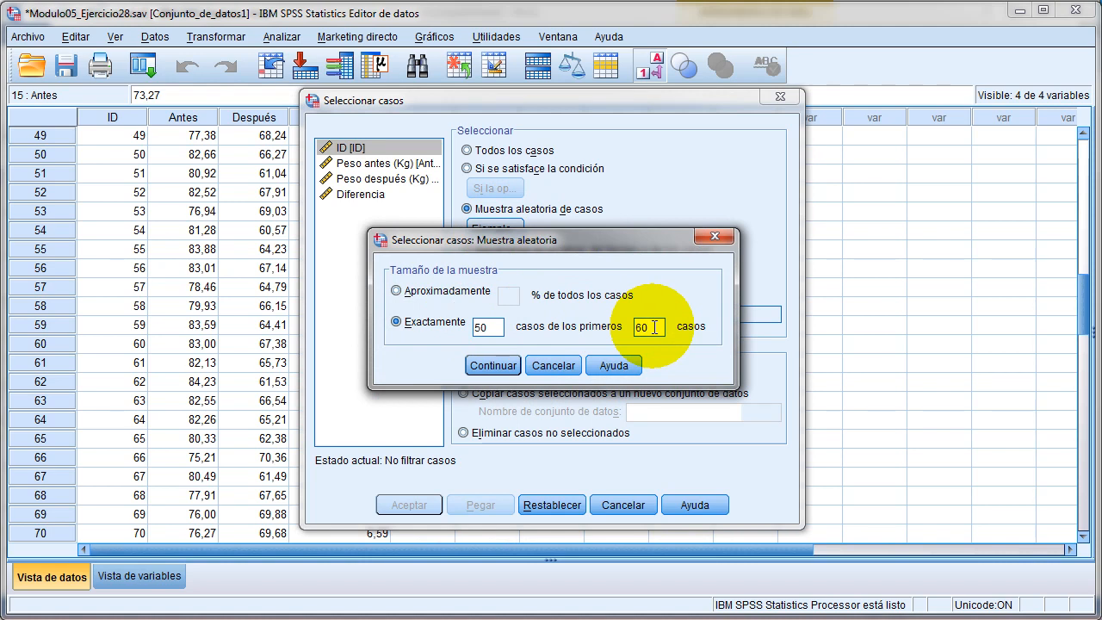
{"action": "left_click", "coordinate": [495, 363]}
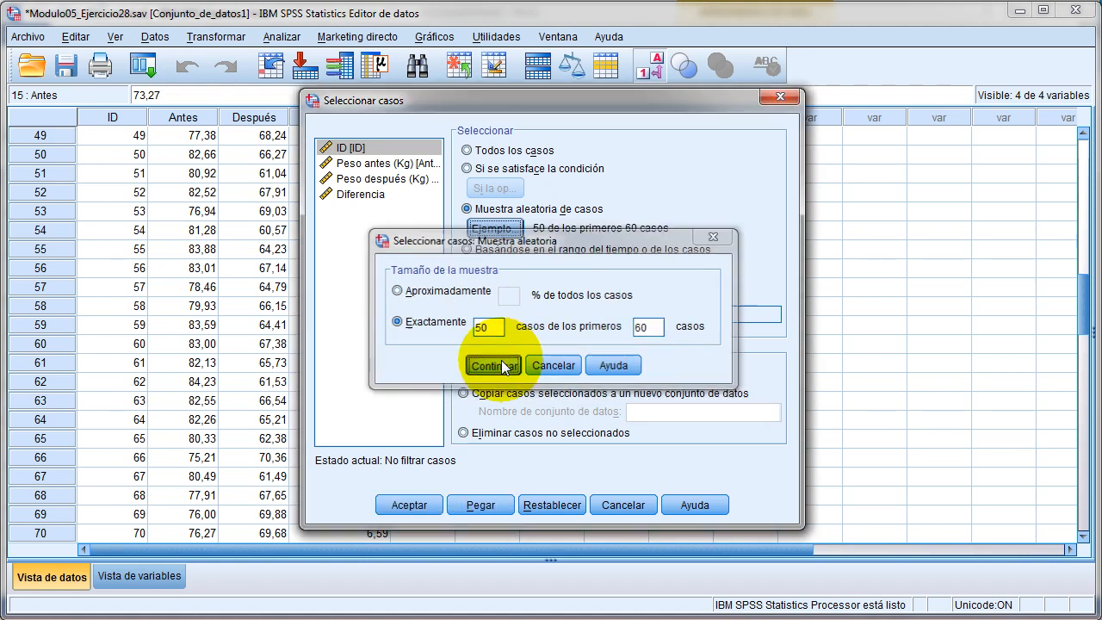
- Apply the random sample with unselected cases deleted, and check the remaining rows and the Diferencia column in the data editor
{"action": "left_click", "coordinate": [510, 432]}
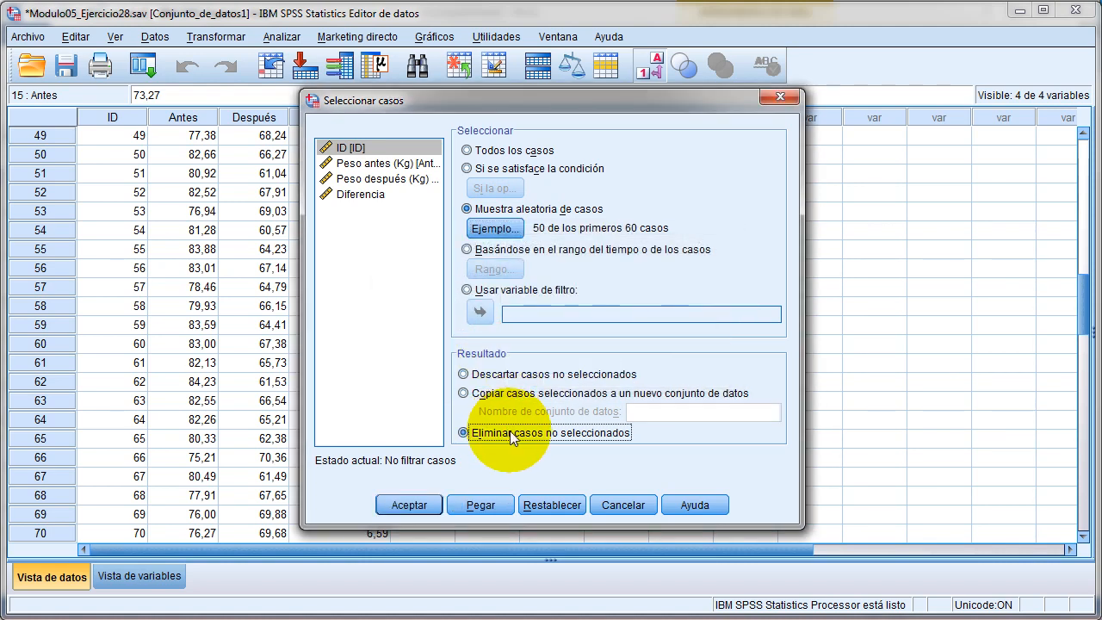
{"action": "left_click", "coordinate": [413, 507]}
{"action": "left_click", "coordinate": [769, 618]}
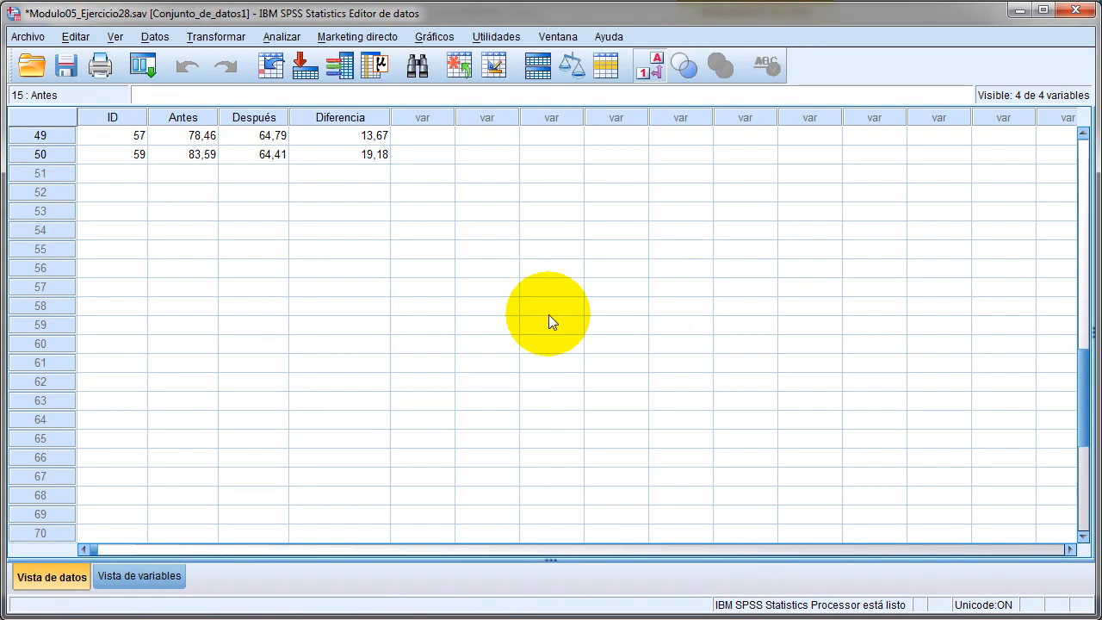
{"action": "scroll", "coordinate": [548, 314], "scroll_direction": "up", "scroll_amount": 4}
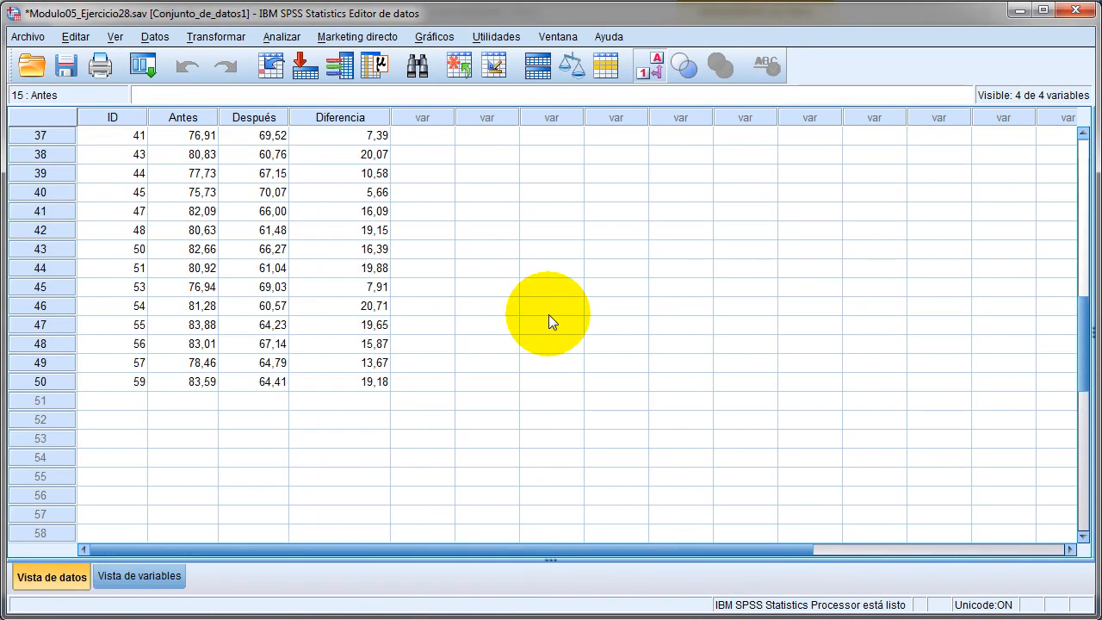
{"action": "left_click", "coordinate": [44, 382]}
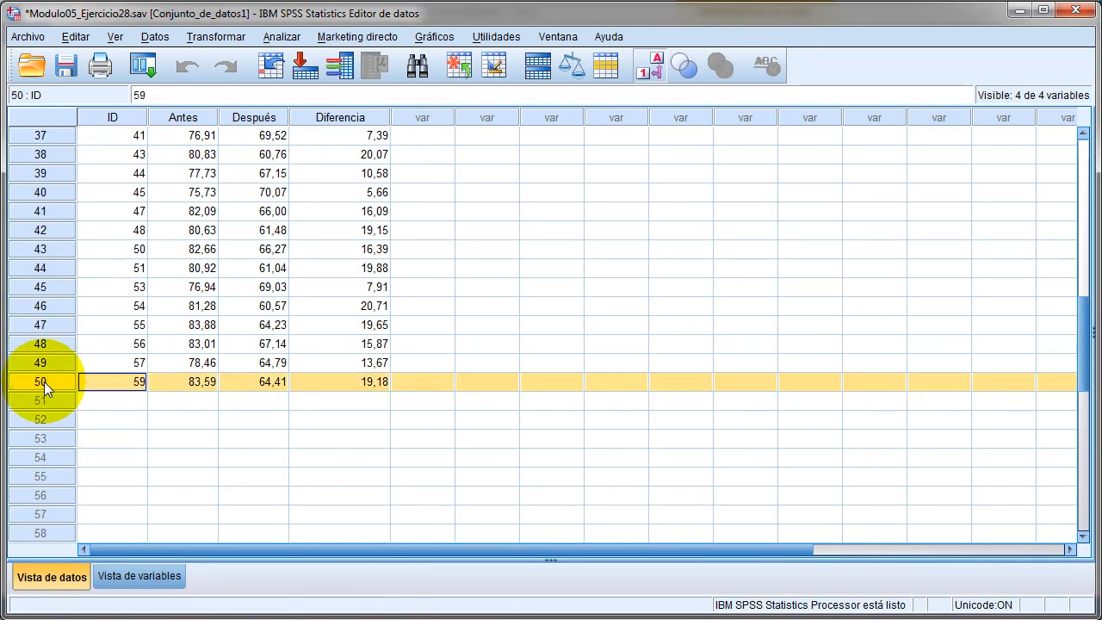
{"action": "left_click", "coordinate": [334, 117]}
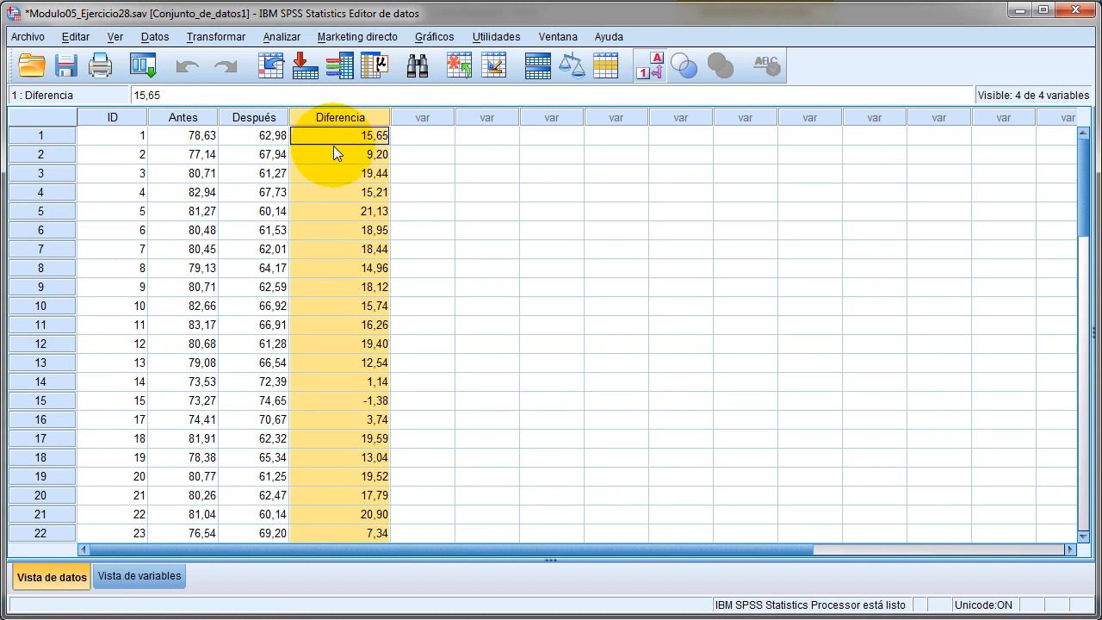
{"action": "scroll", "coordinate": [350, 178], "scroll_direction": "down", "scroll_amount": 12}
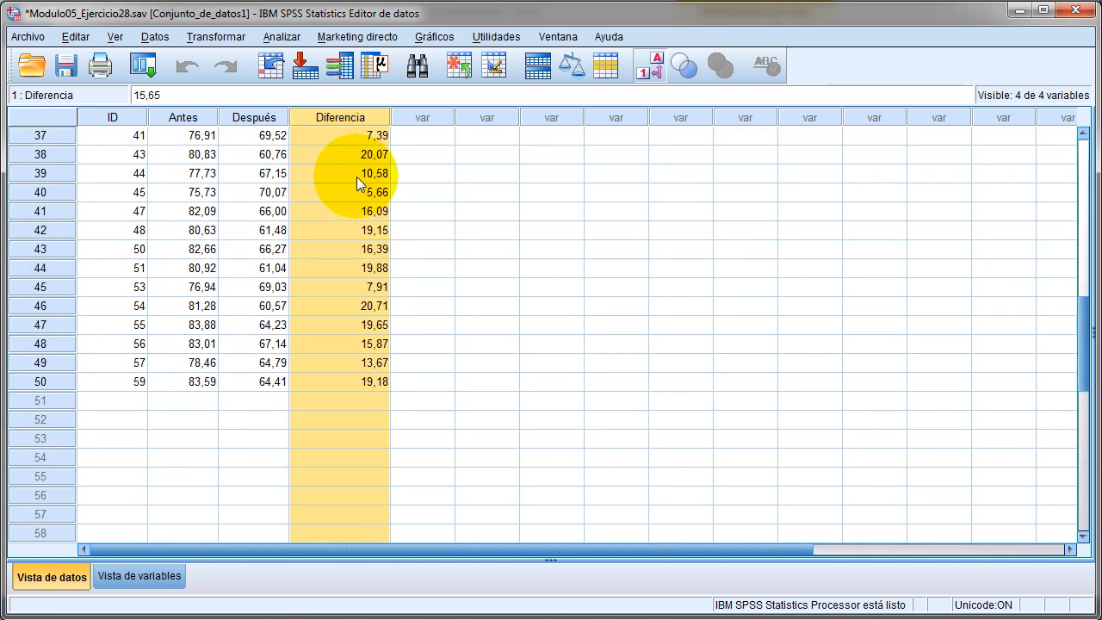
- Set up a Medias analysis with Peso antes, Peso después and Diferencia as dependent variables
{"action": "left_click", "coordinate": [290, 38]}
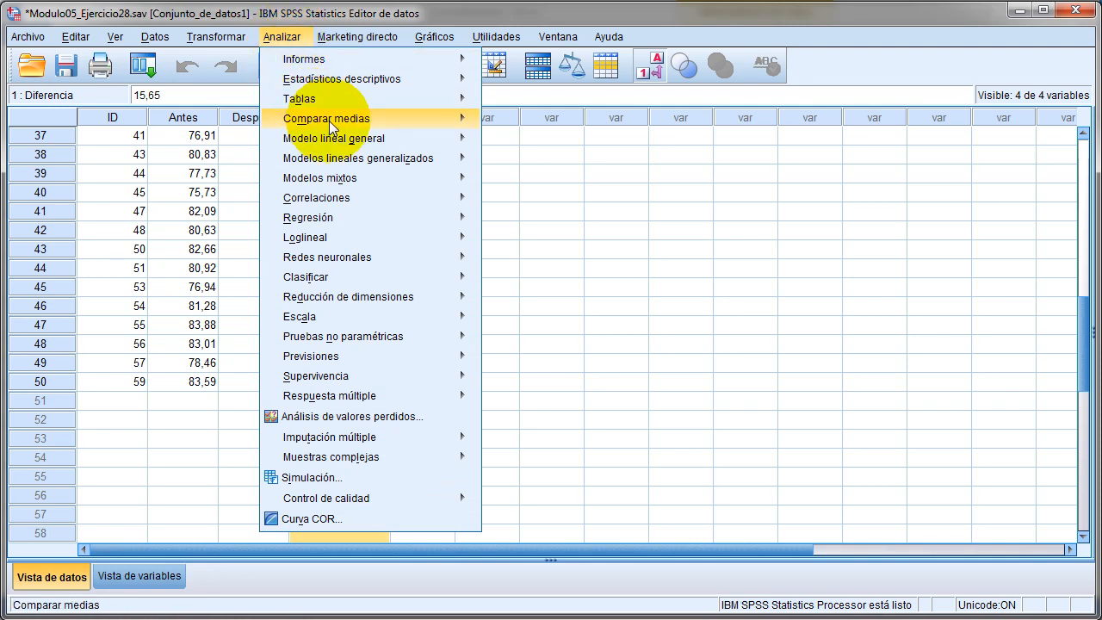
{"action": "mouse_move", "coordinate": [331, 121]}
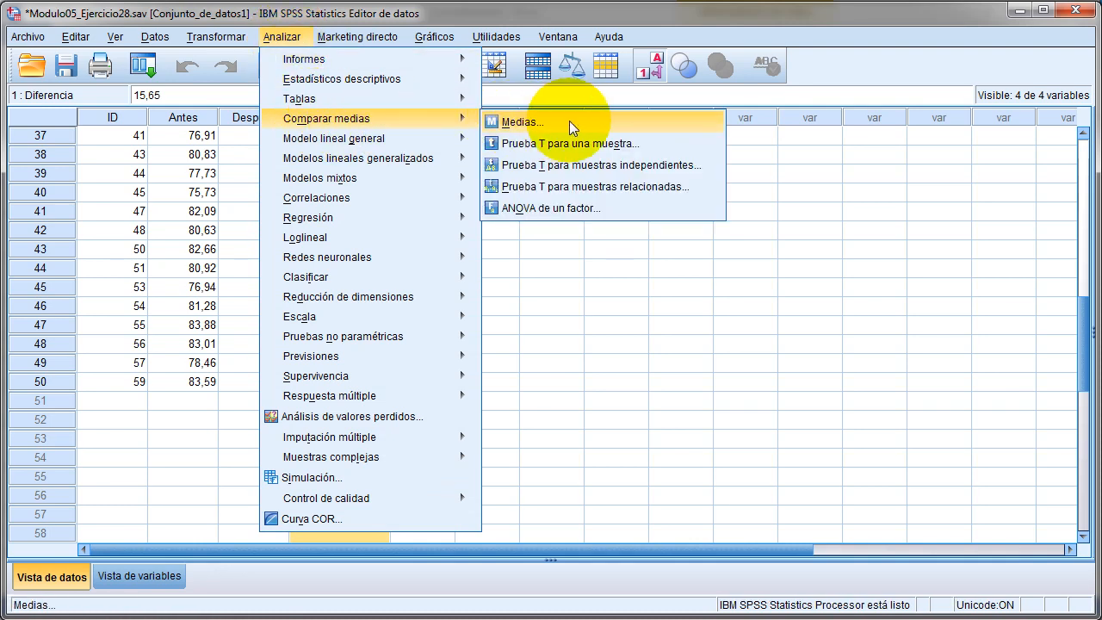
{"action": "left_click", "coordinate": [596, 123]}
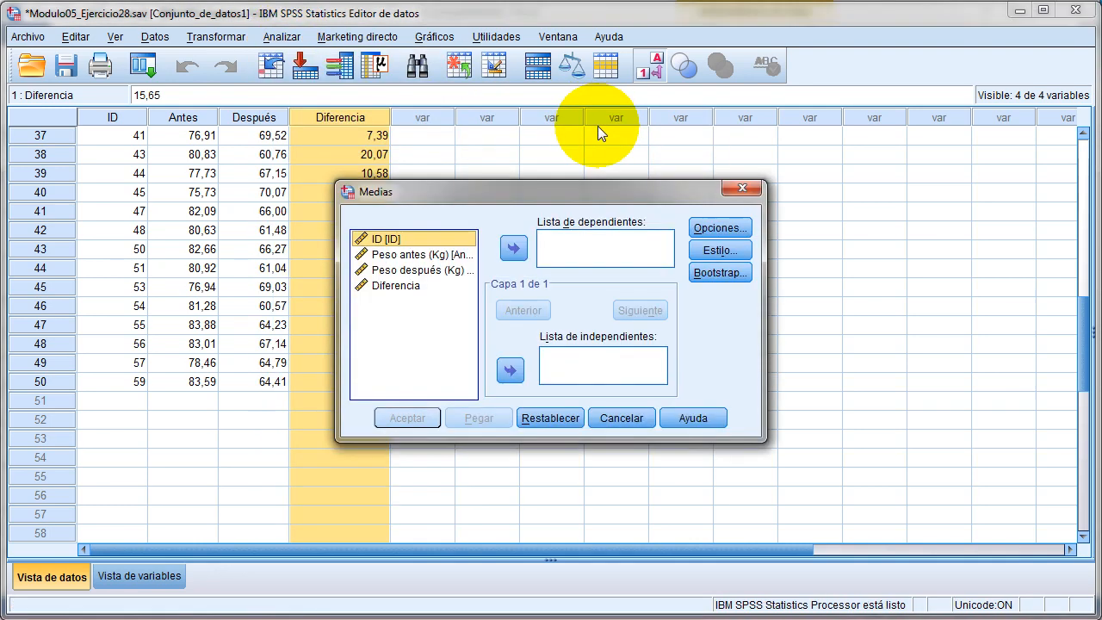
{"action": "left_click", "coordinate": [415, 255]}
{"action": "left_click", "coordinate": [418, 271], "text": "shift"}
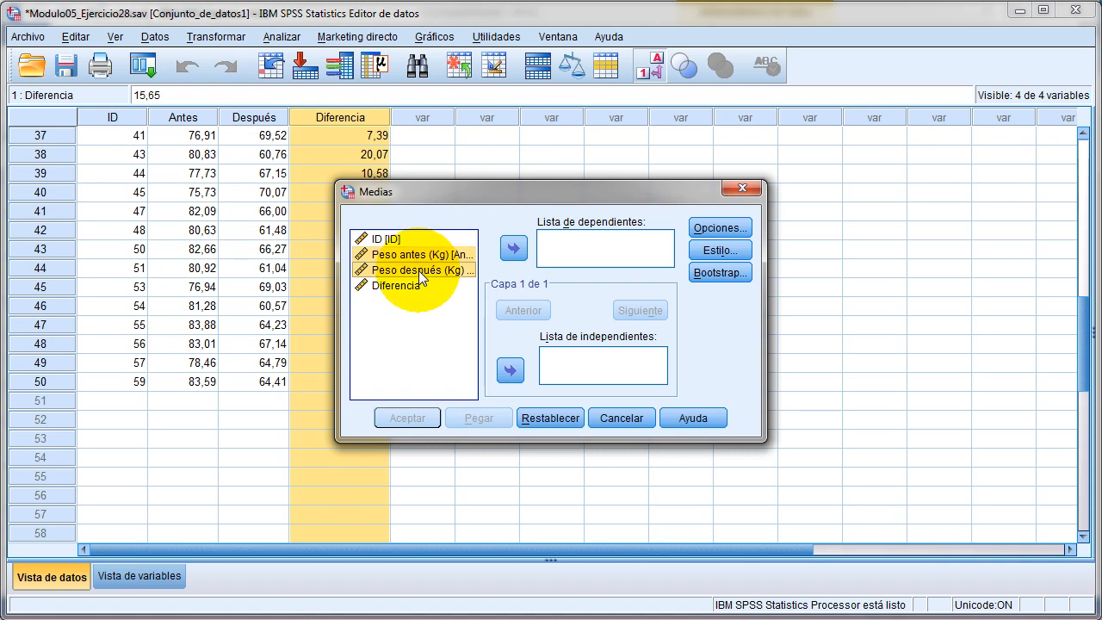
{"action": "left_click", "coordinate": [407, 286], "text": "ctrl"}
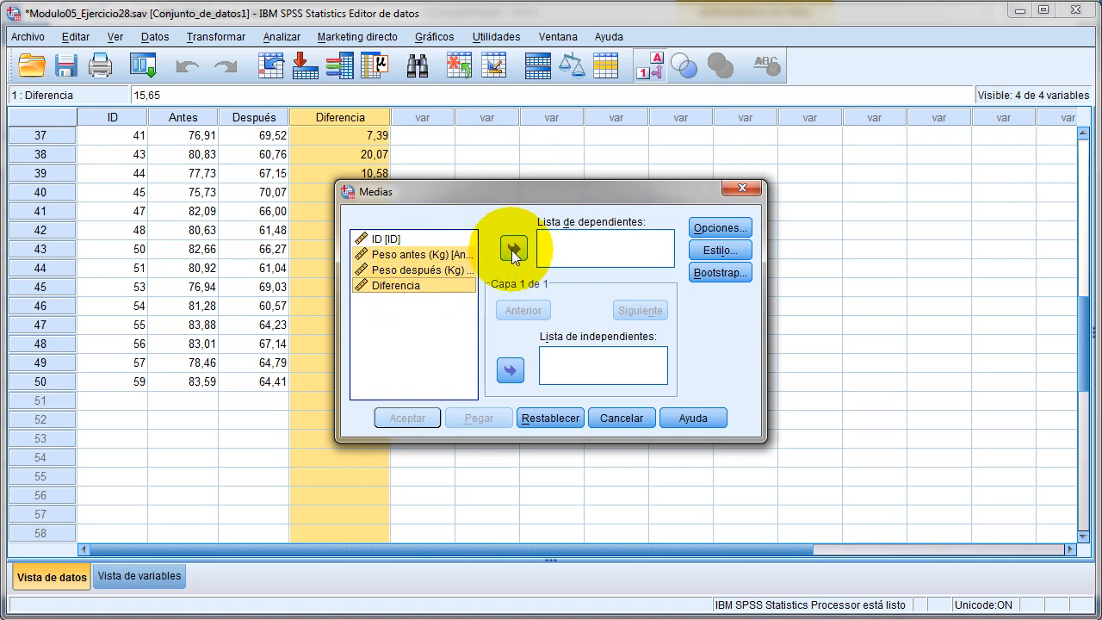
{"action": "left_click", "coordinate": [513, 249]}
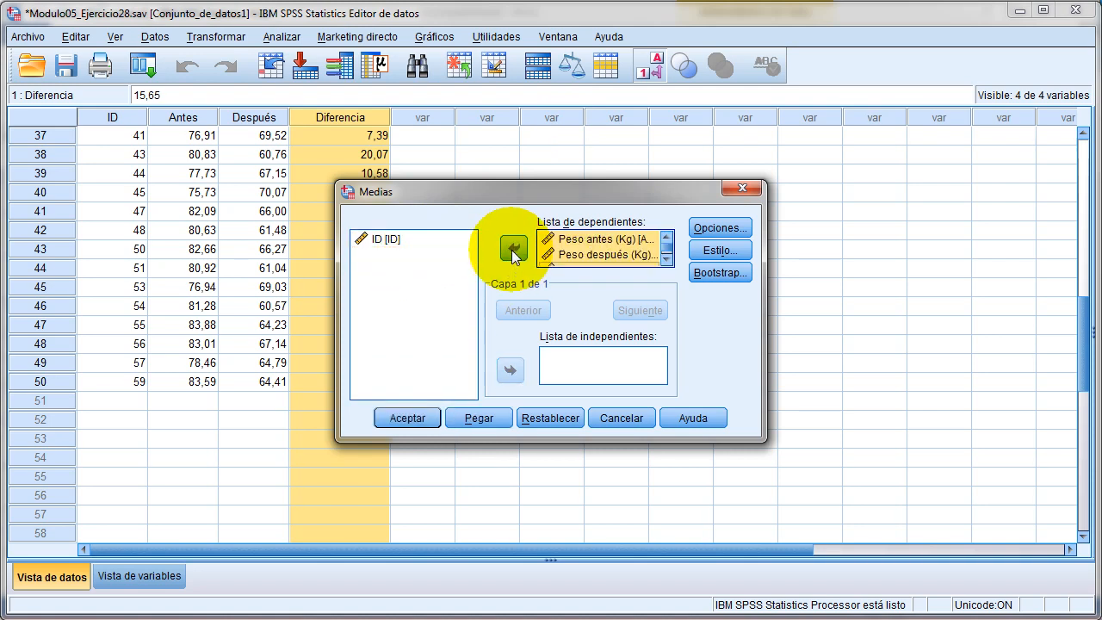
- Limit the Medias cell statistics to Media and Error estándar de la media, and run the analysis
{"action": "left_click", "coordinate": [710, 227]}
{"action": "left_click", "coordinate": [551, 172]}
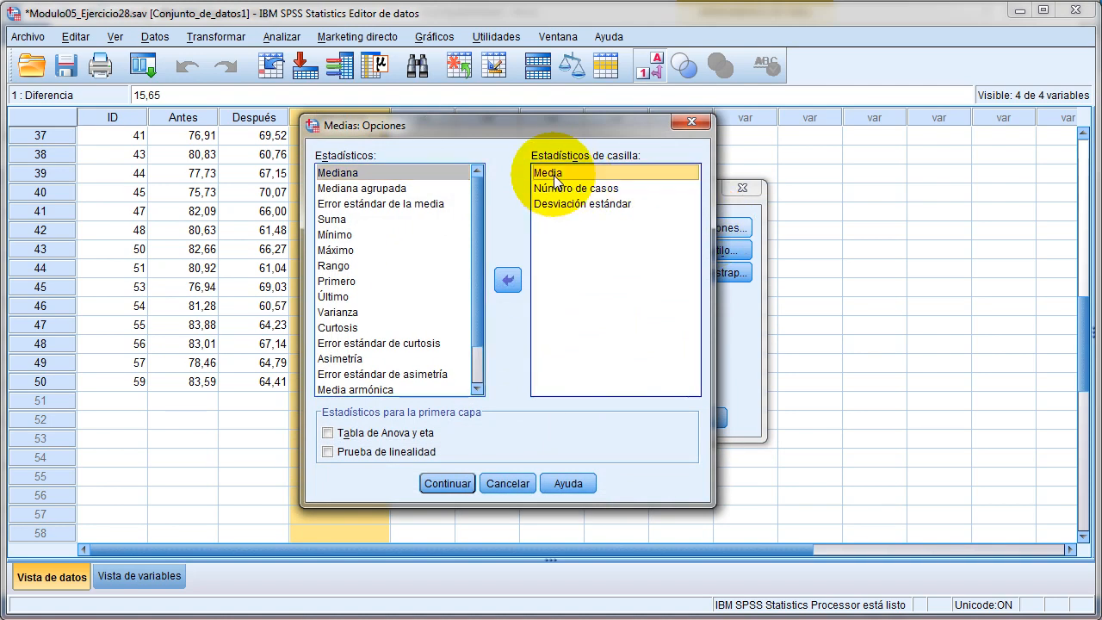
{"action": "left_click", "coordinate": [561, 190]}
{"action": "left_click", "coordinate": [507, 279]}
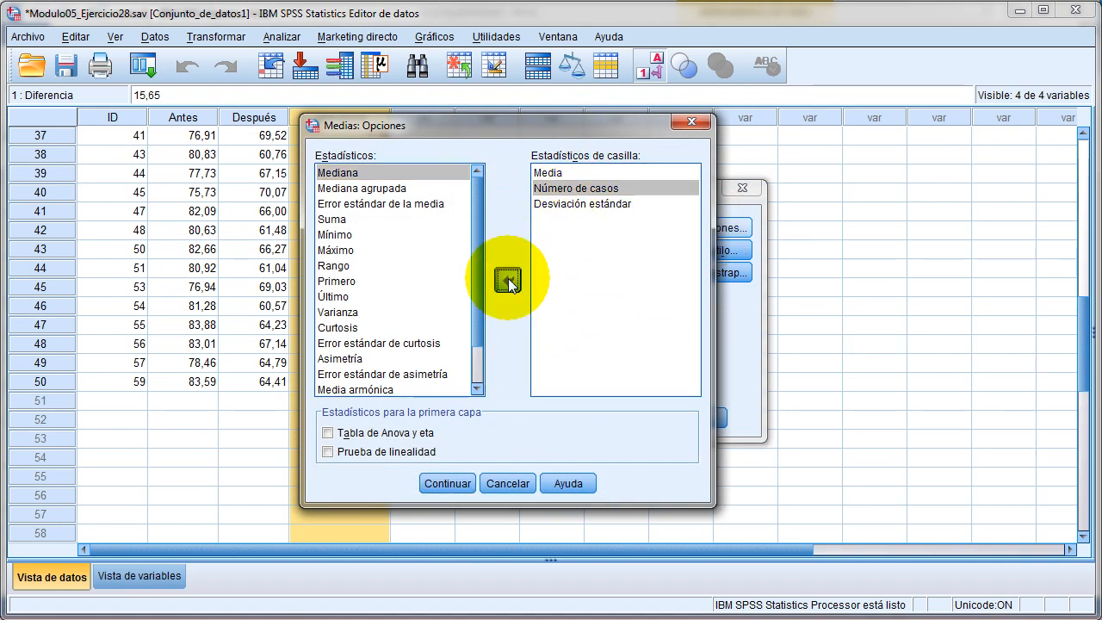
{"action": "left_click", "coordinate": [549, 190]}
{"action": "left_click", "coordinate": [507, 279]}
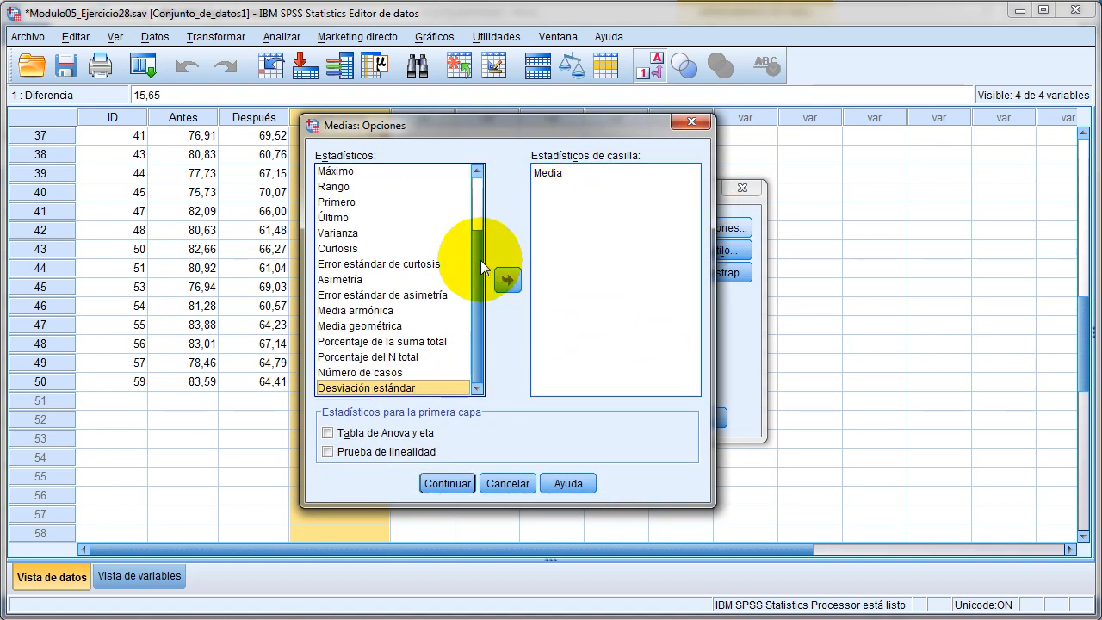
{"action": "left_click_drag", "start_coordinate": [480, 260], "coordinate": [476, 196]}
{"action": "left_click", "coordinate": [397, 206]}
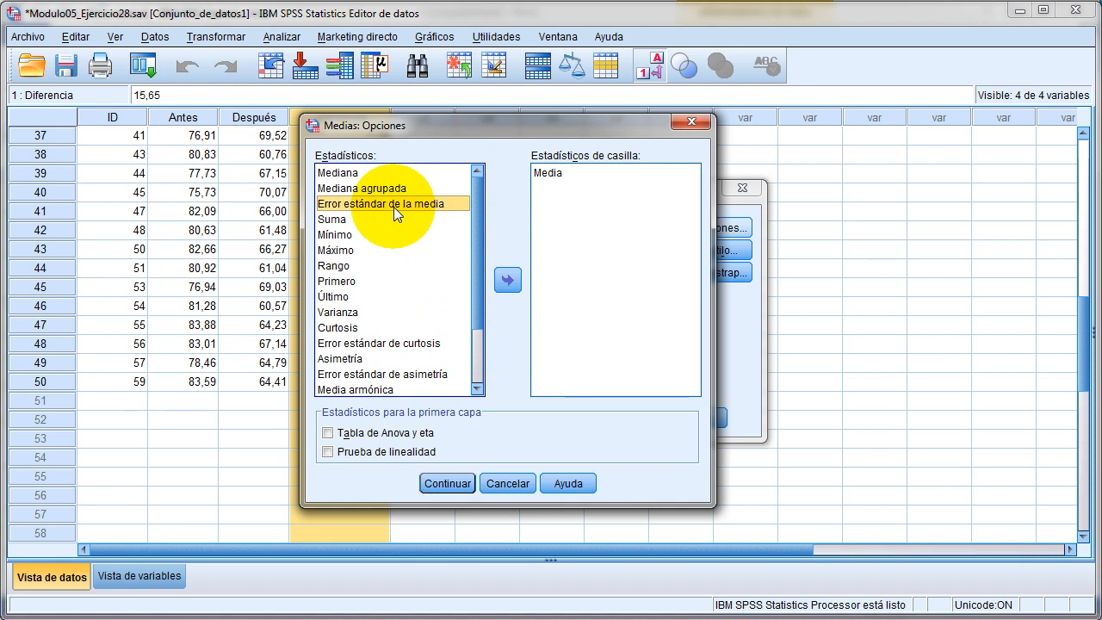
{"action": "left_click", "coordinate": [508, 279]}
{"action": "left_click", "coordinate": [447, 483]}
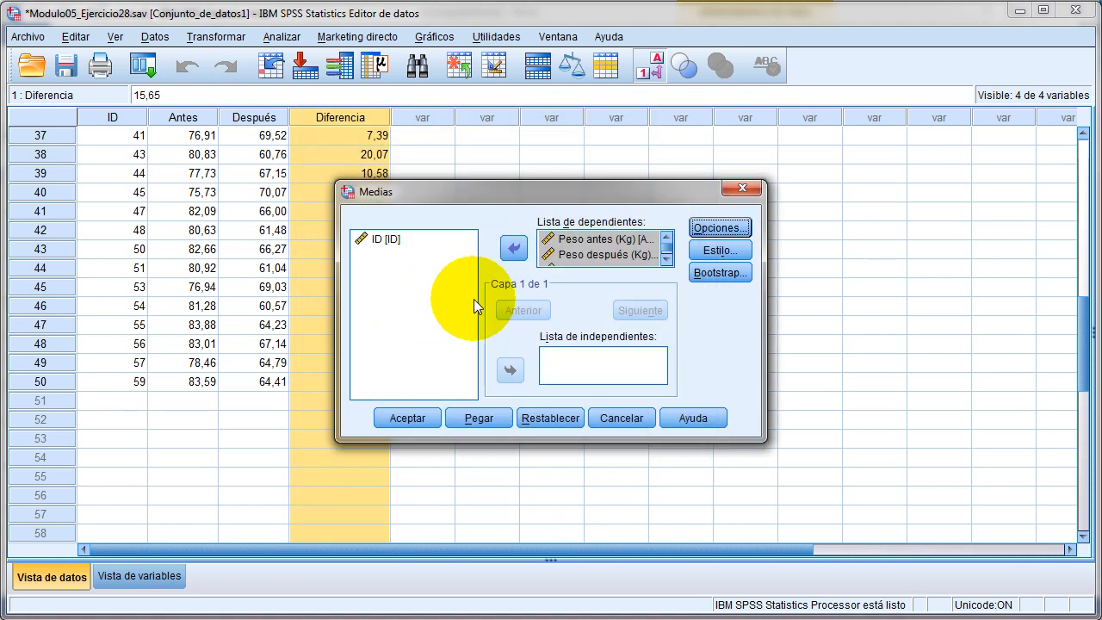
{"action": "left_click", "coordinate": [424, 420]}
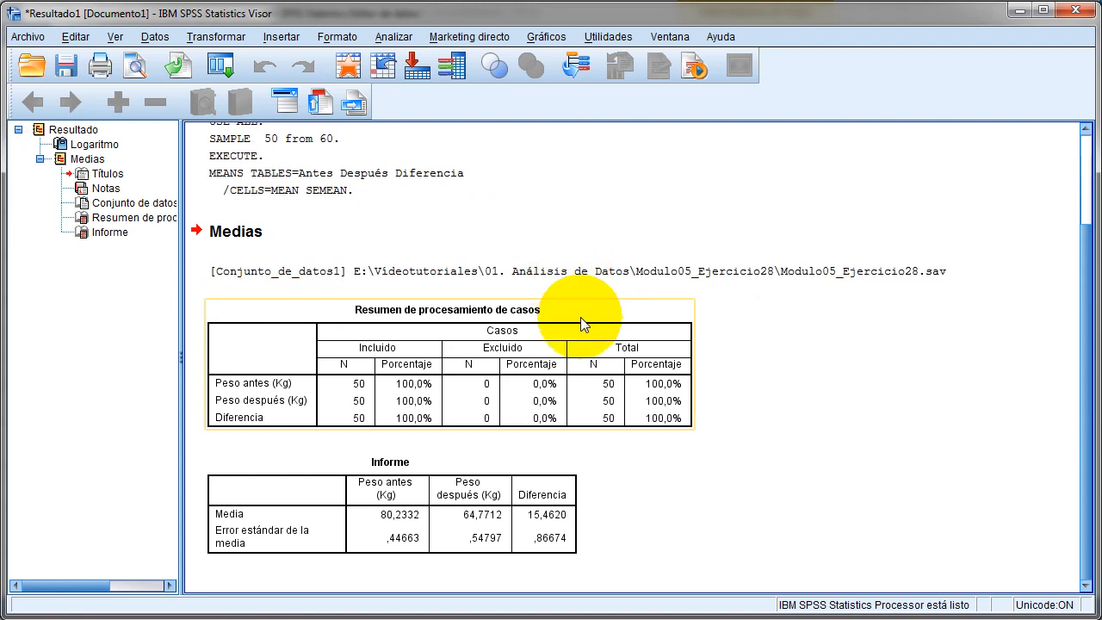
- Copy the Informe table from the SPSS output and paste it into the blank Excel workbook starting at cell B1
{"action": "right_click", "coordinate": [464, 494]}
{"action": "left_click", "coordinate": [485, 523]}
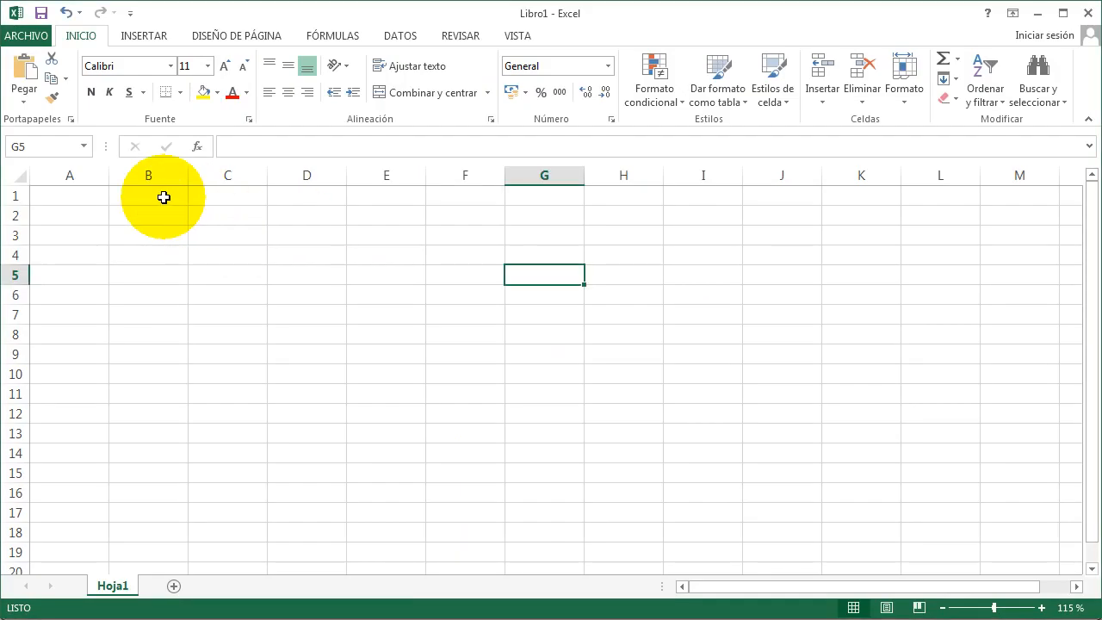
{"action": "left_click", "coordinate": [97, 196]}
{"action": "left_click", "coordinate": [152, 195]}
{"action": "type", "text": "Informe \tPeso antes (Kg)\tPeso después (Kg)\tDiferencia Media\t80,2332\t64,7712\t15,4620 Error estándar de la media\t,44663\t,54797\t,86674"}
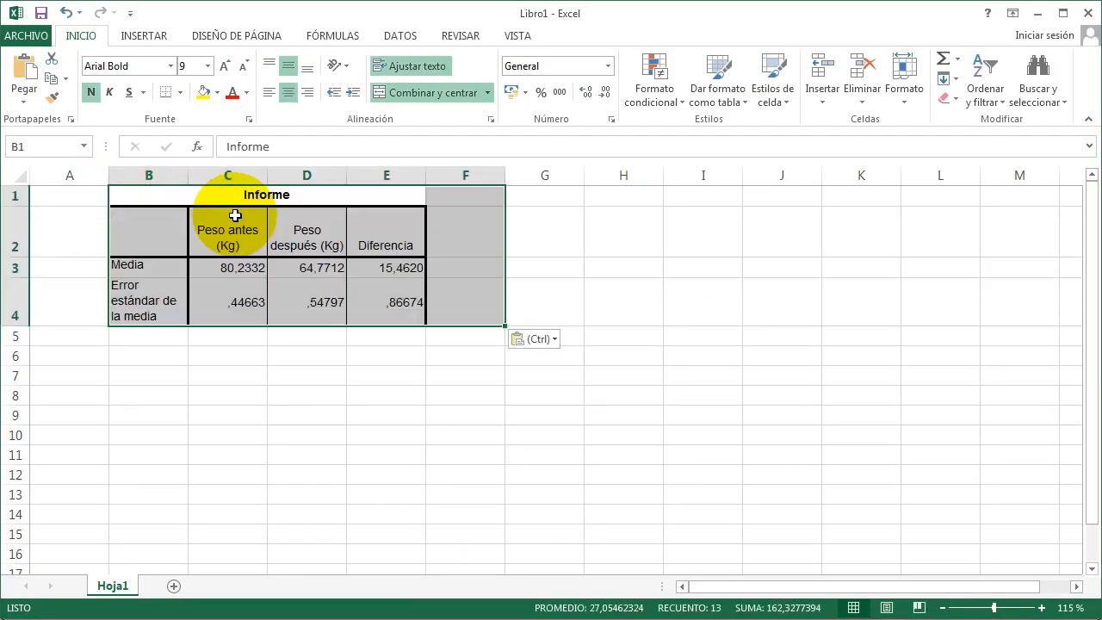
- Add the row labels Límite inferior in B5 and Límite superior in B6 below the pasted table
{"action": "left_click", "coordinate": [157, 336]}
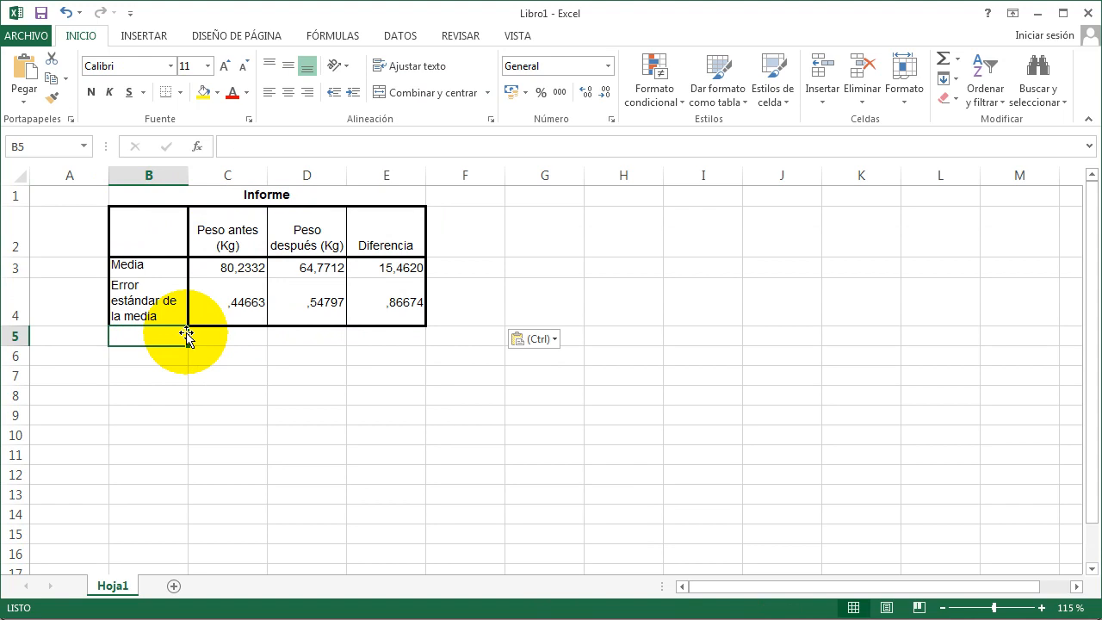
{"action": "type", "text": "Límite in"}
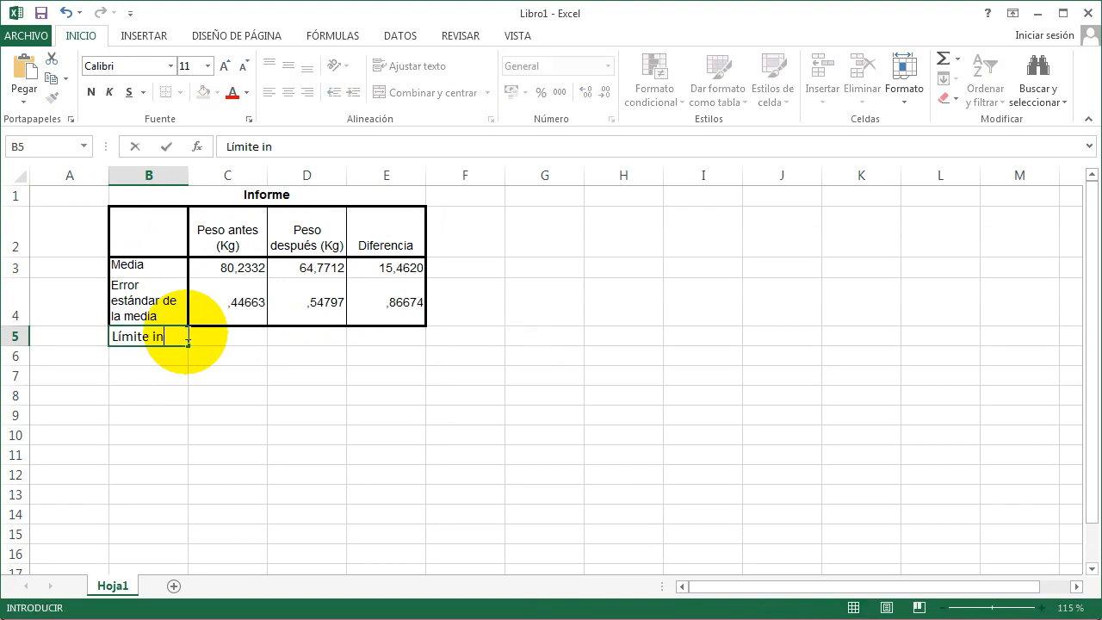
{"action": "type", "text": "ferior"}
{"action": "key", "text": "Return"}
{"action": "type", "text": "Límite super"}
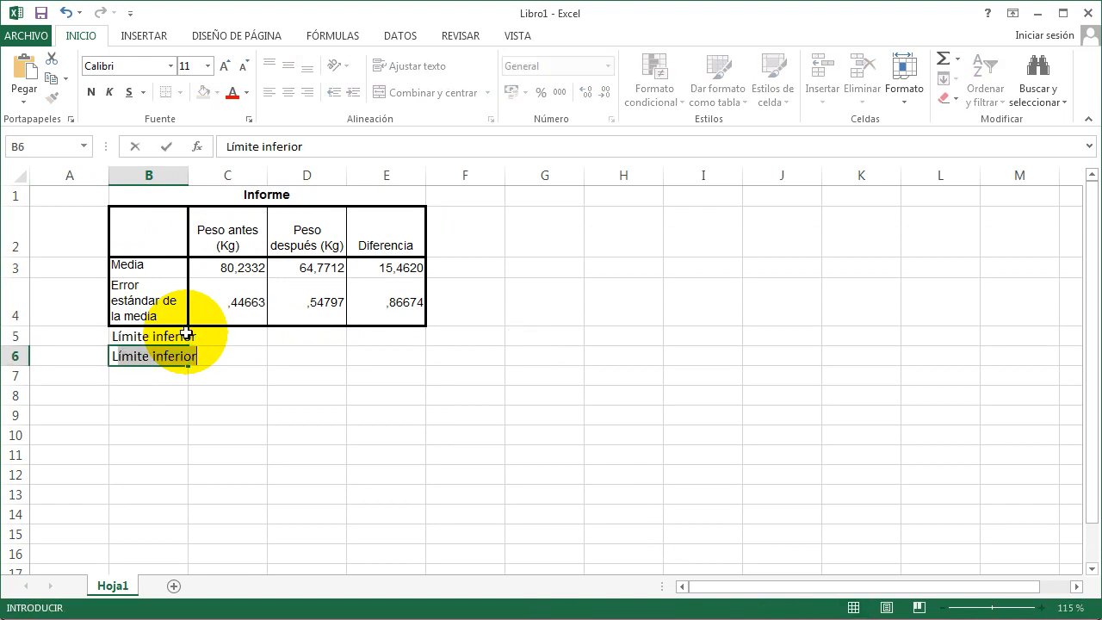
{"action": "type", "text": "ior"}
{"action": "key", "text": "Return"}
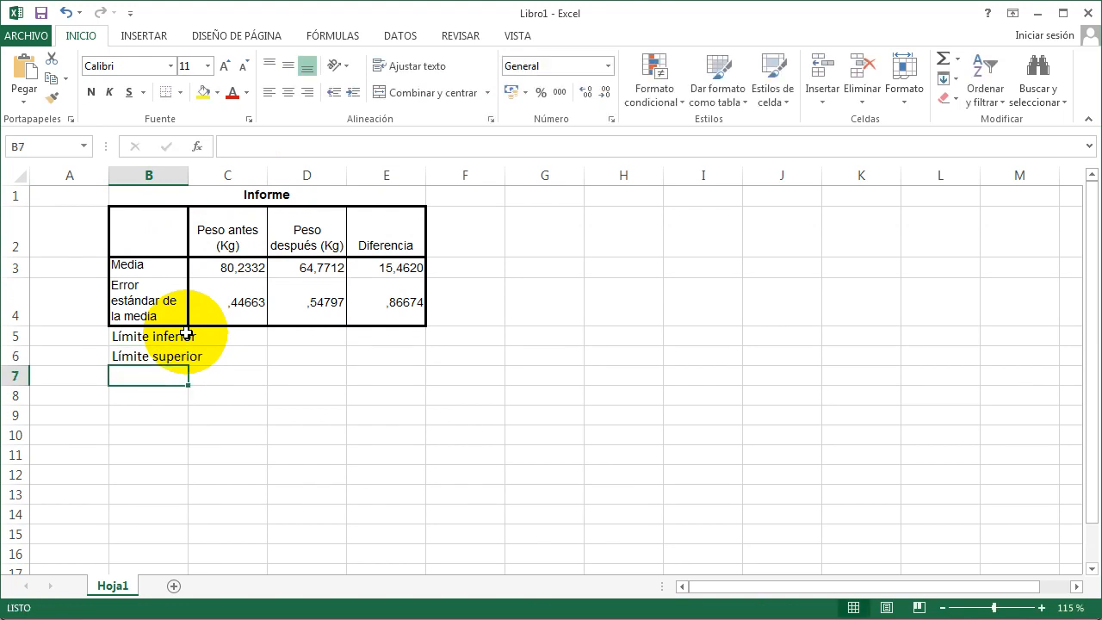
- Calculate the lower confidence limit for Peso antes in C5 with the formula =C3-1,96*C4
{"action": "left_click", "coordinate": [255, 335]}
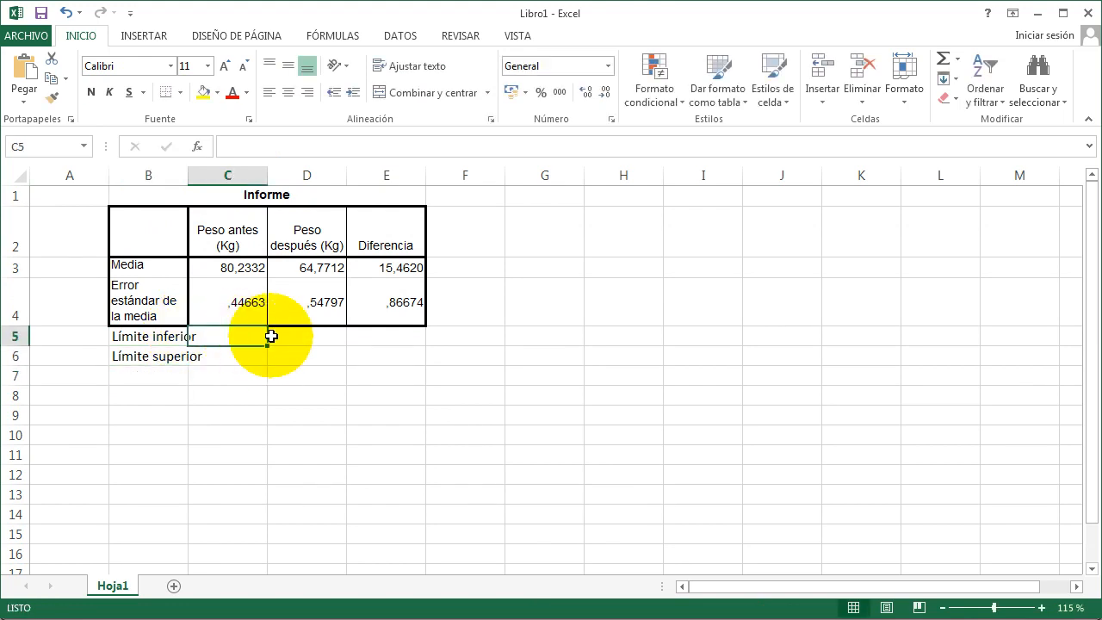
{"action": "type", "text": "="}
{"action": "left_click", "coordinate": [231, 270]}
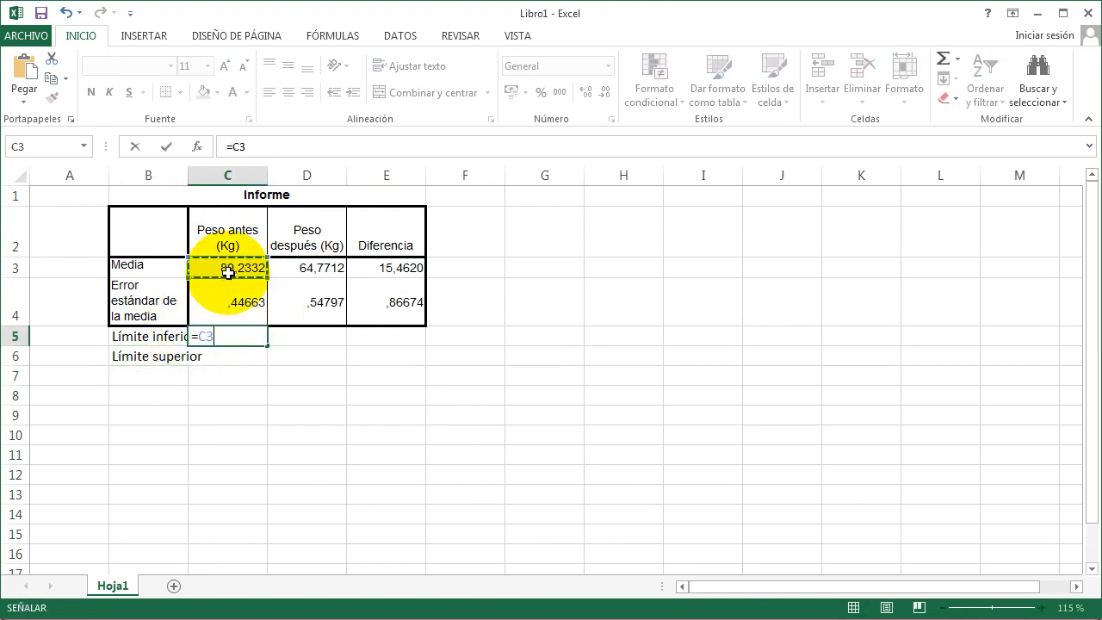
{"action": "type", "text": "-1"}
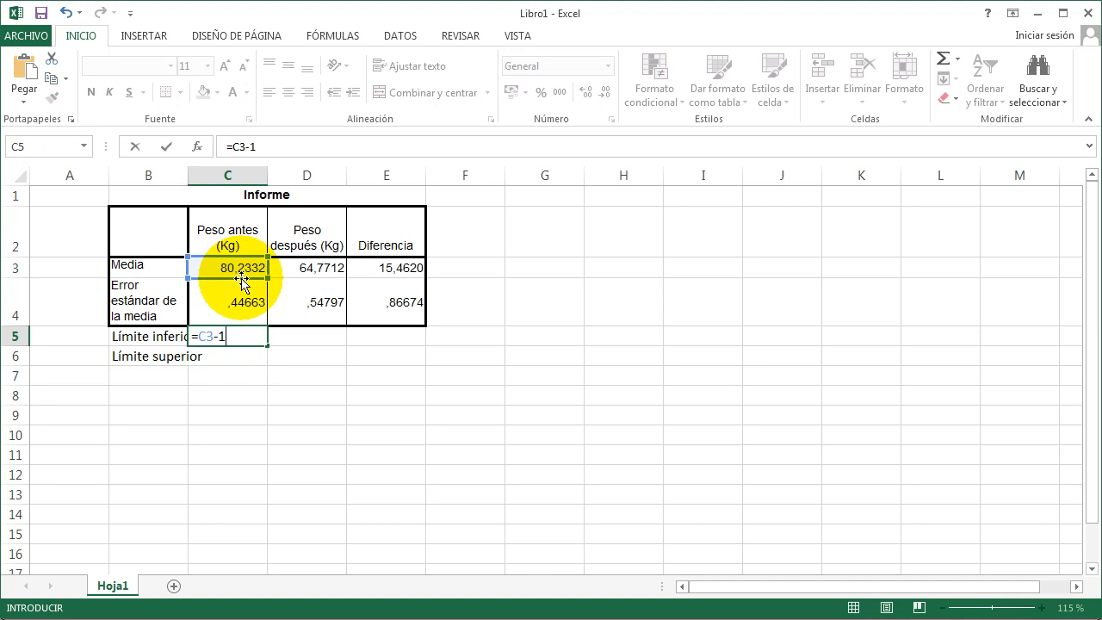
{"action": "type", "text": ",96*"}
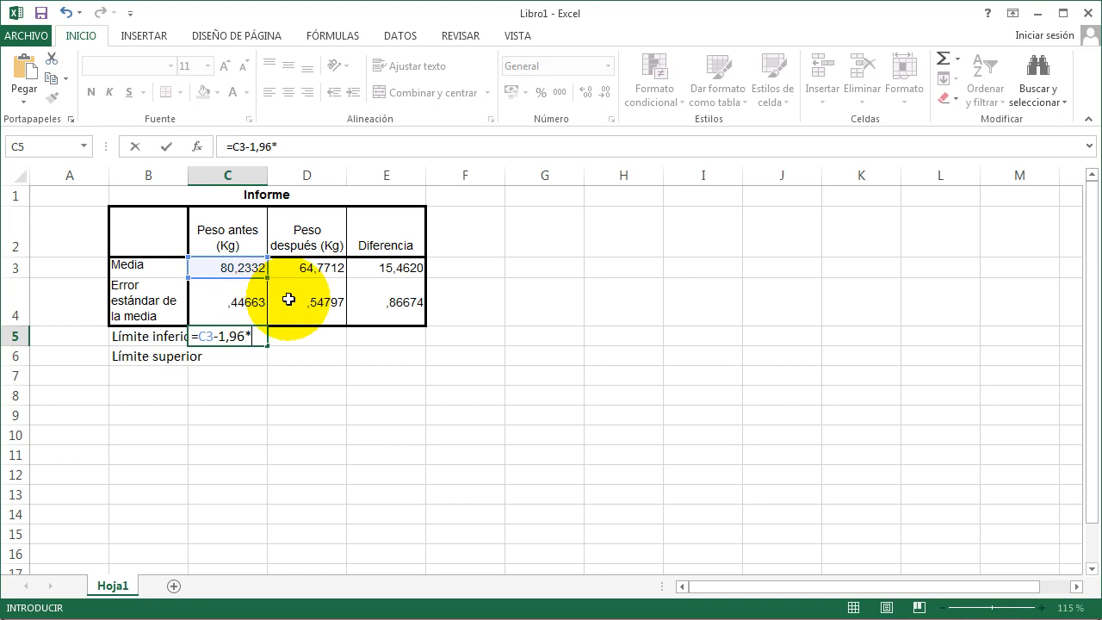
{"action": "left_click", "coordinate": [249, 300]}
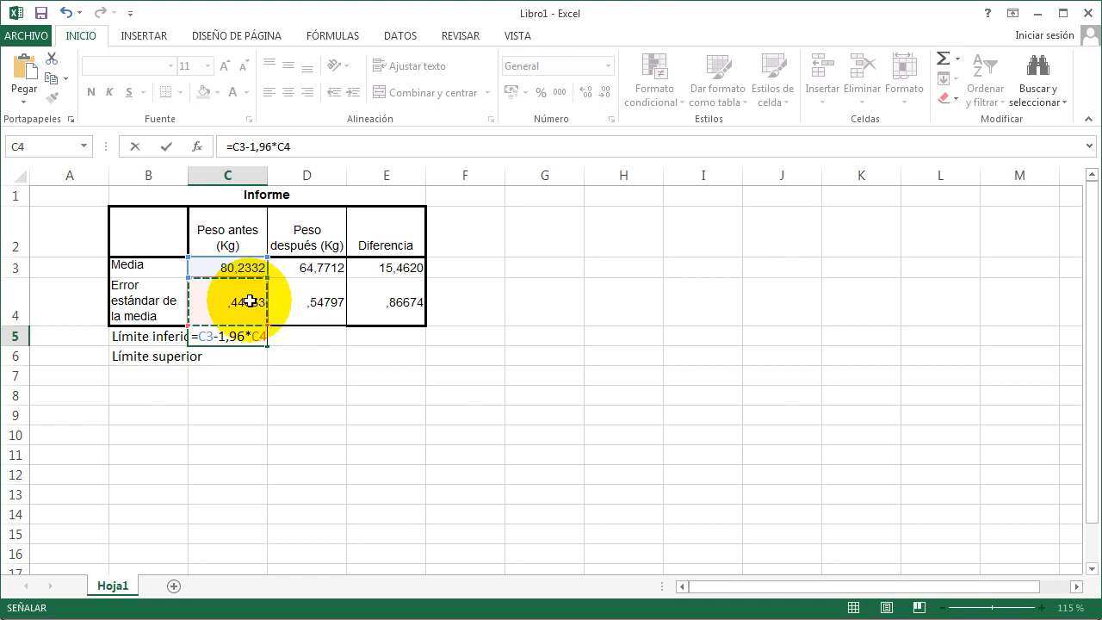
{"action": "key", "text": "Return"}
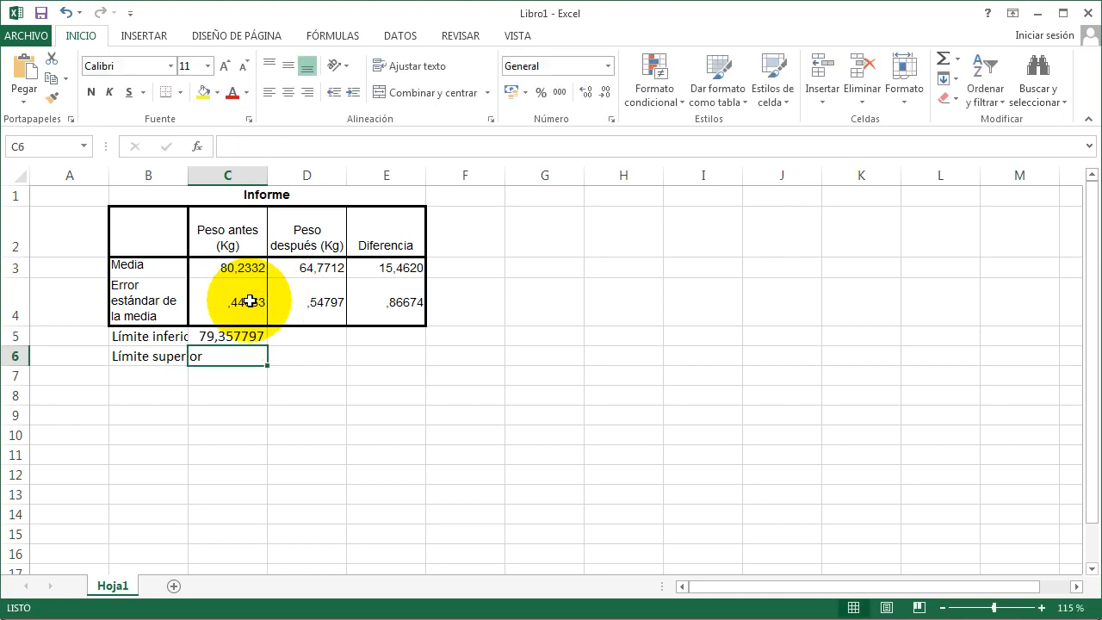
- Calculate the upper confidence limit for Peso antes in C6 with the formula =C3+1,96*C4
{"action": "type", "text": "="}
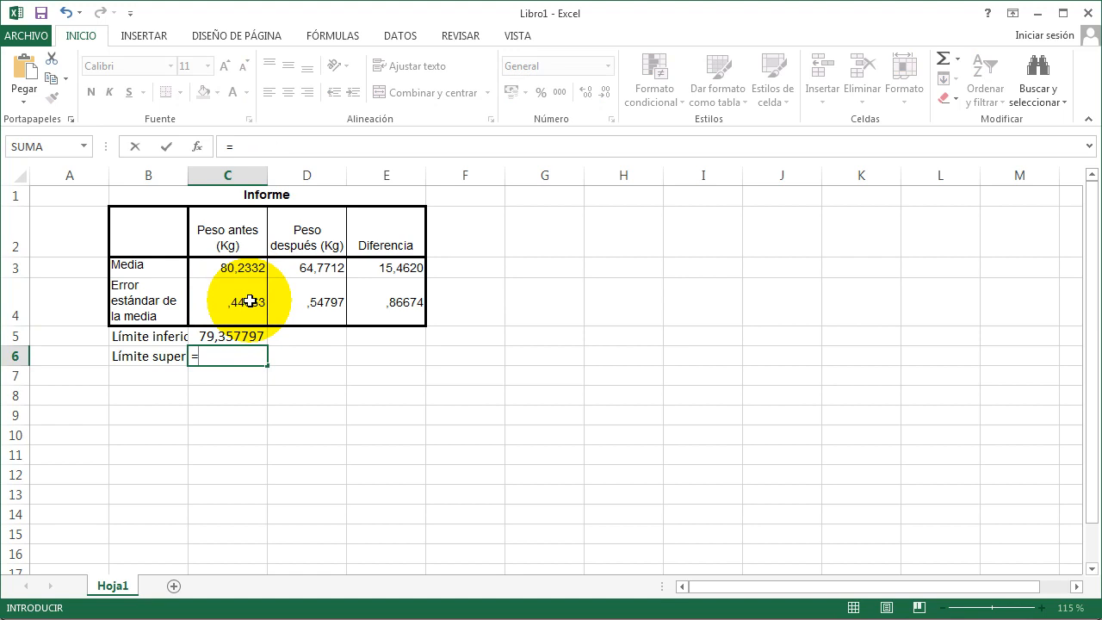
{"action": "left_click", "coordinate": [232, 270]}
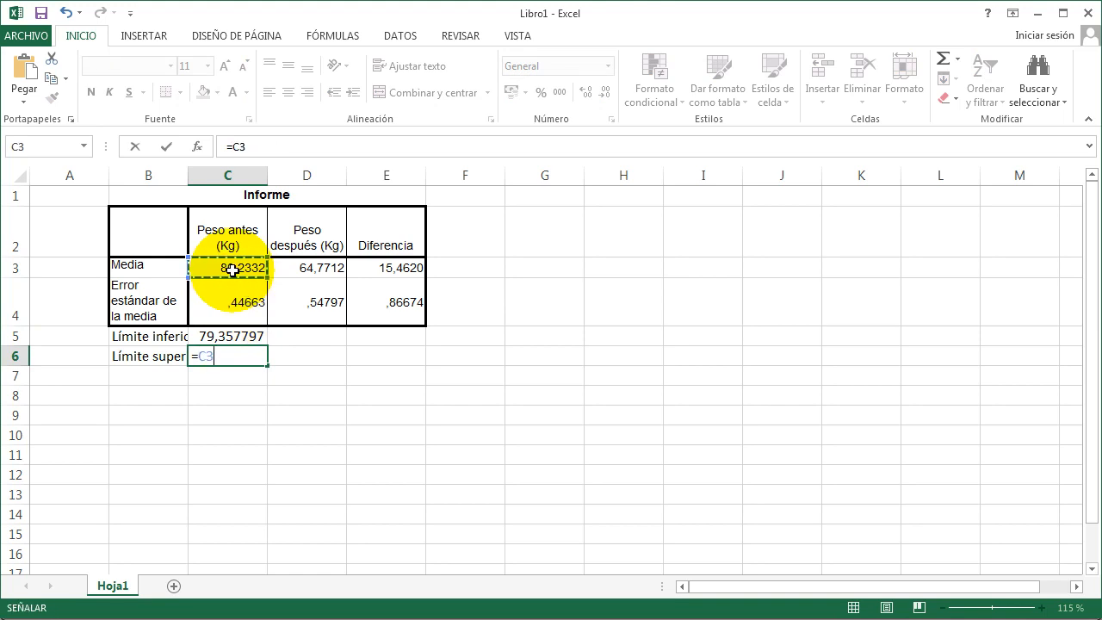
{"action": "type", "text": "+"}
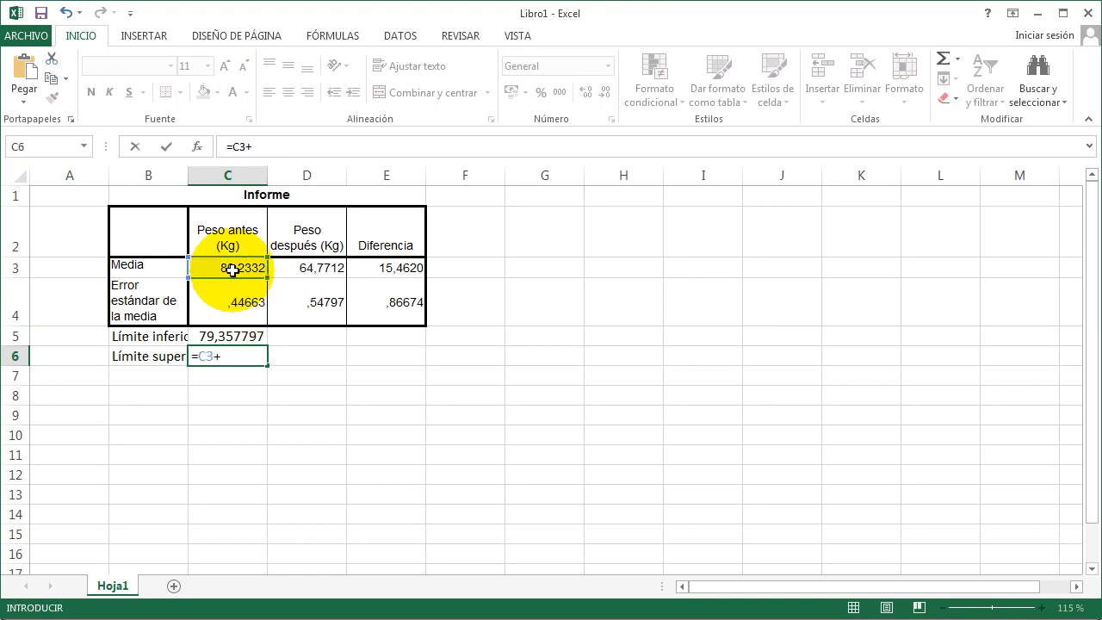
{"action": "type", "text": "1,96*"}
{"action": "left_click", "coordinate": [231, 310]}
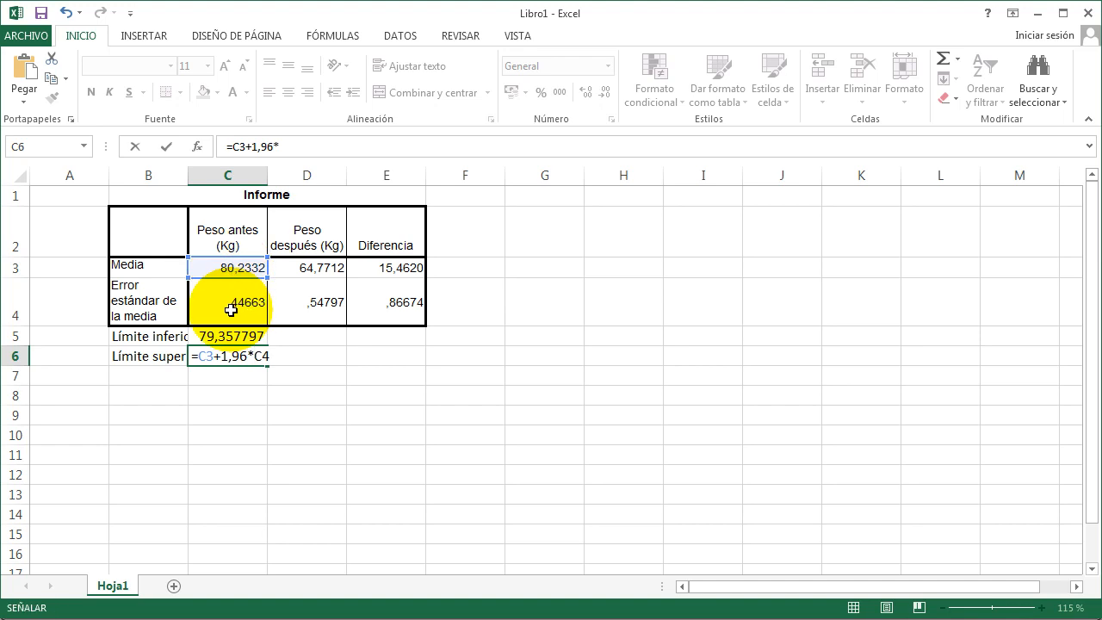
{"action": "key", "text": "Return"}
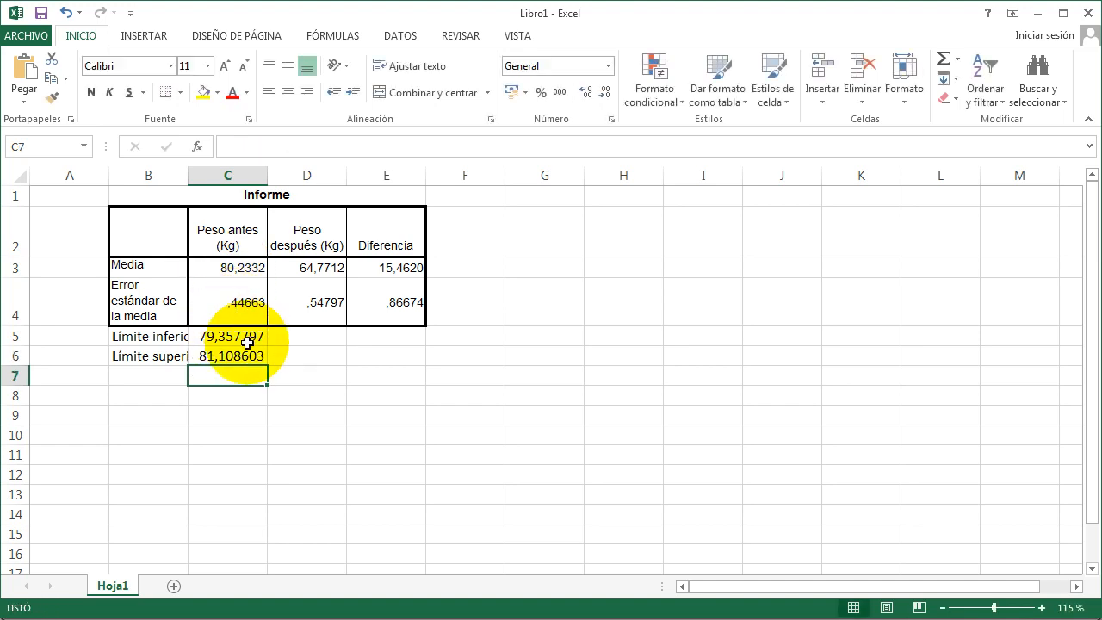
- Fill the two limit formulas from C5:C6 across to column E and show the values in C3:E6 with two decimals
{"action": "left_click_drag", "start_coordinate": [250, 342], "coordinate": [246, 353]}
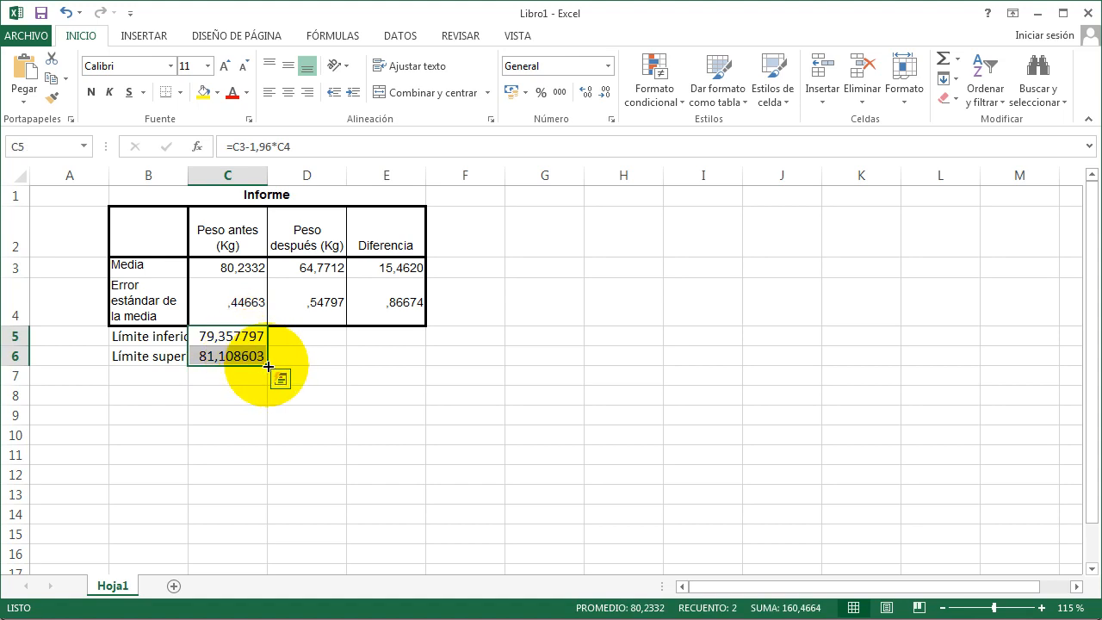
{"action": "left_click_drag", "start_coordinate": [267, 366], "coordinate": [421, 362]}
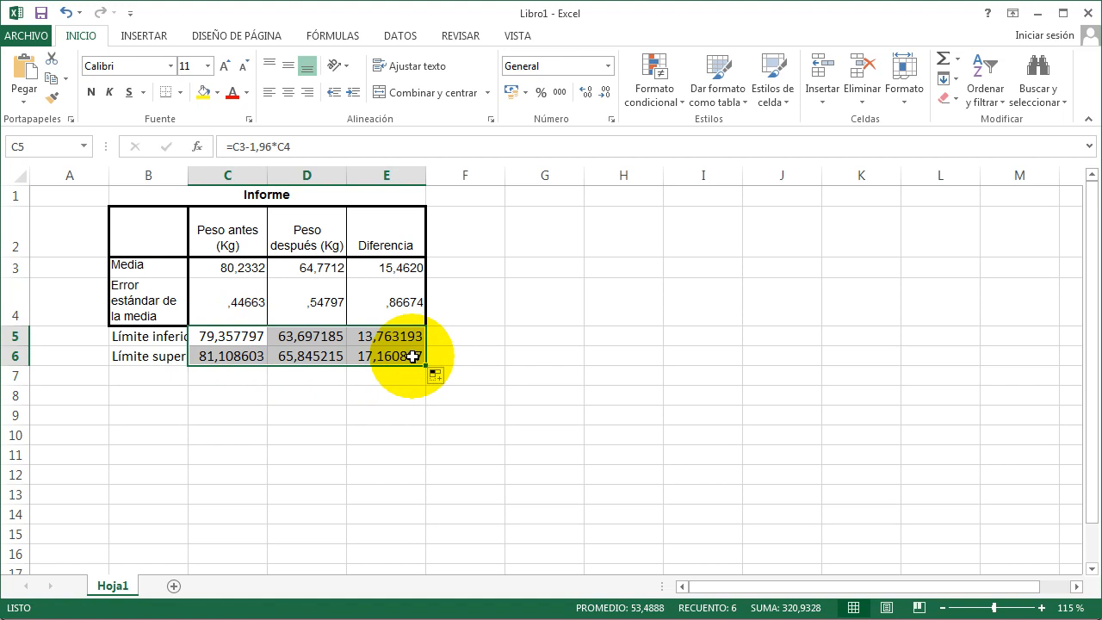
{"action": "left_click", "coordinate": [408, 357]}
{"action": "left_click_drag", "start_coordinate": [407, 357], "coordinate": [234, 273]}
{"action": "left_click", "coordinate": [606, 95]}
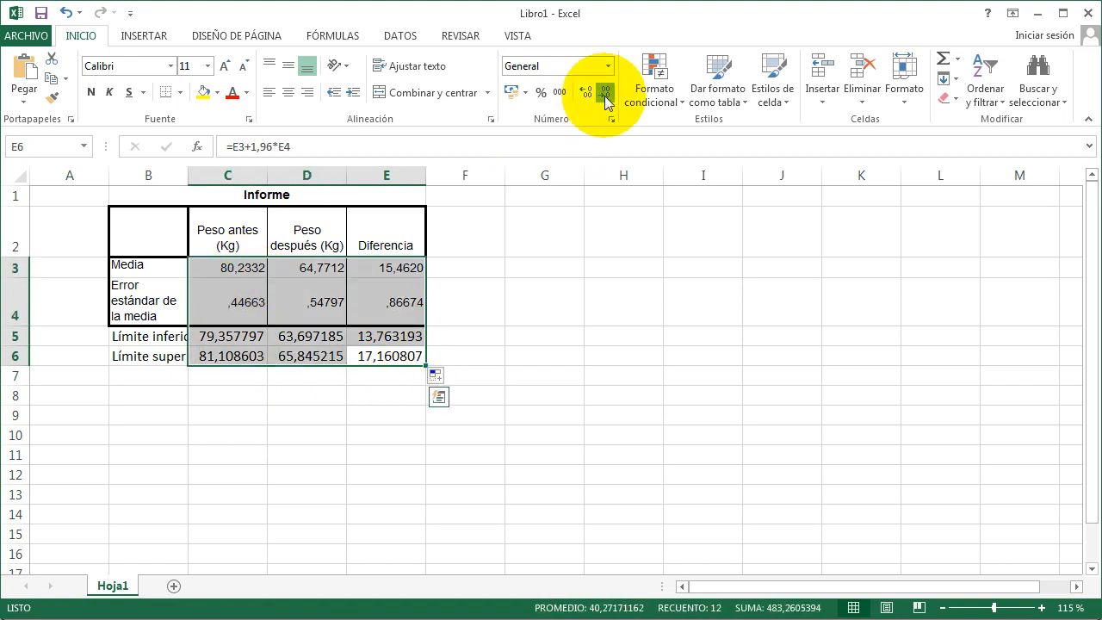
{"action": "left_click", "coordinate": [607, 94]}
{"action": "left_click", "coordinate": [606, 94]}
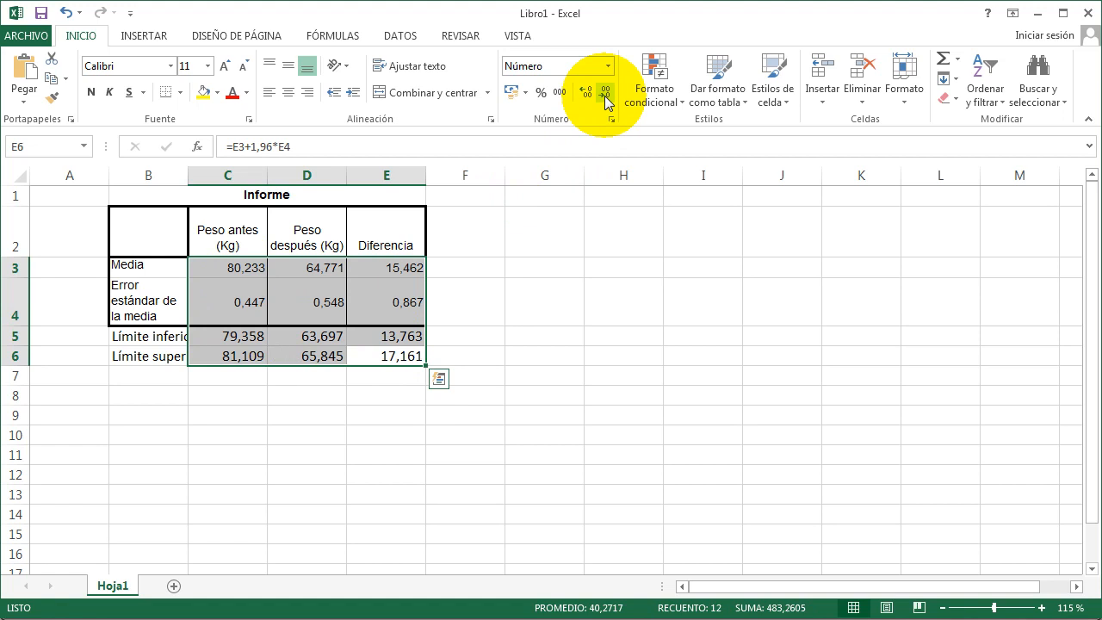
{"action": "left_click", "coordinate": [606, 95]}
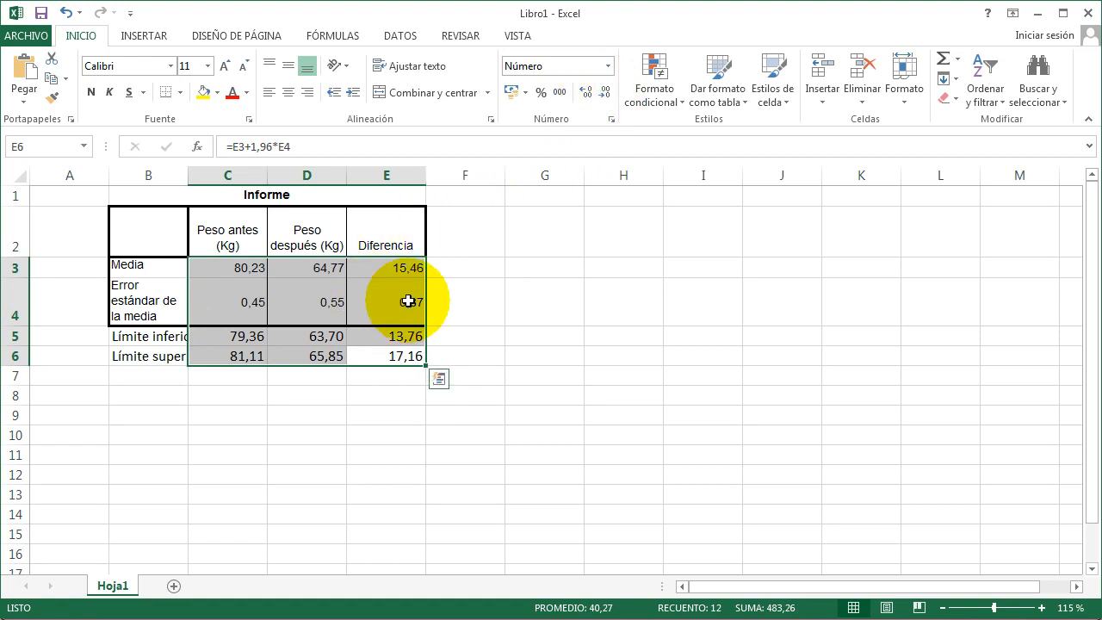
- Copy C3:E6, switch to the Word document Modulo05_Ejercicio28.doc and paste the values into the blue cells of the Medidas table
{"action": "key", "text": "ctrl+c"}
{"action": "key", "text": "alt+Tab"}
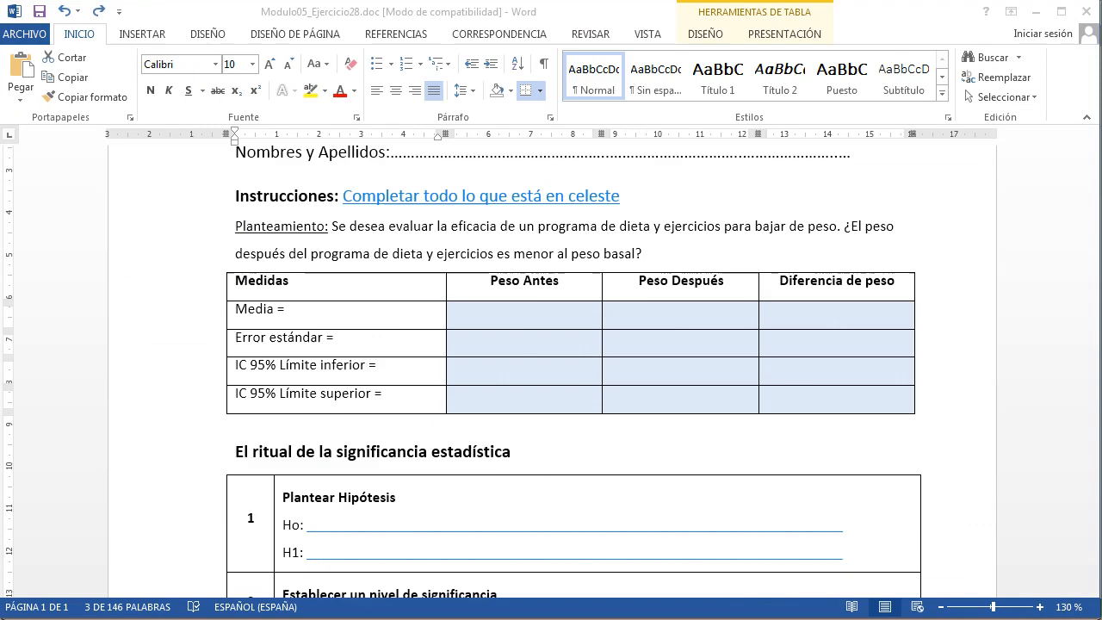
{"action": "left_click", "coordinate": [561, 319]}
{"action": "left_click_drag", "start_coordinate": [561, 319], "coordinate": [836, 399]}
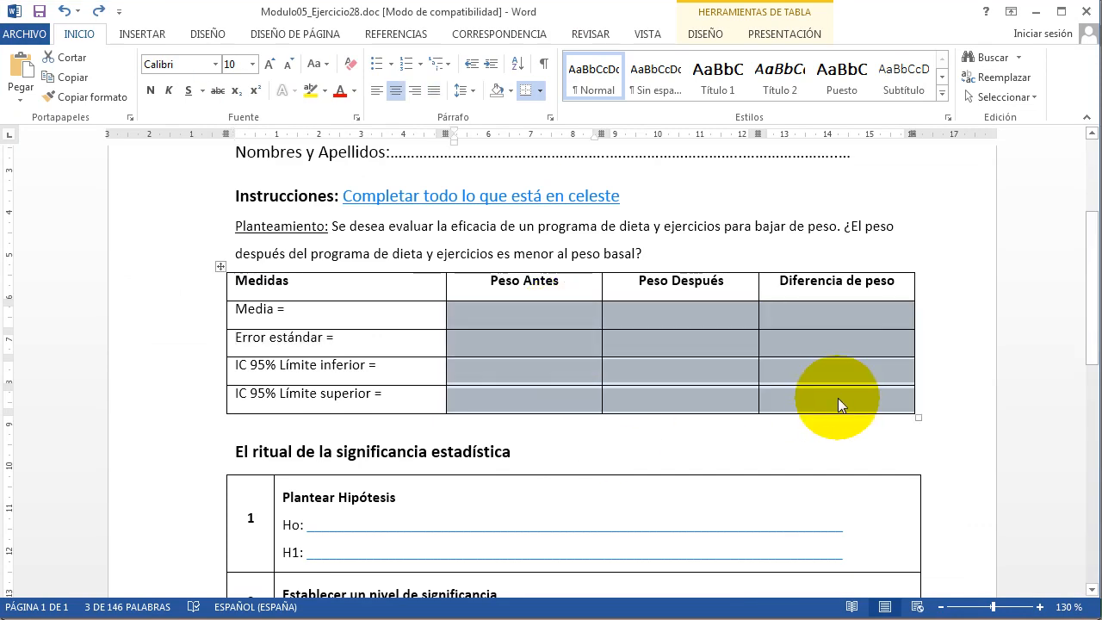
{"action": "key", "text": "ctrl+v"}
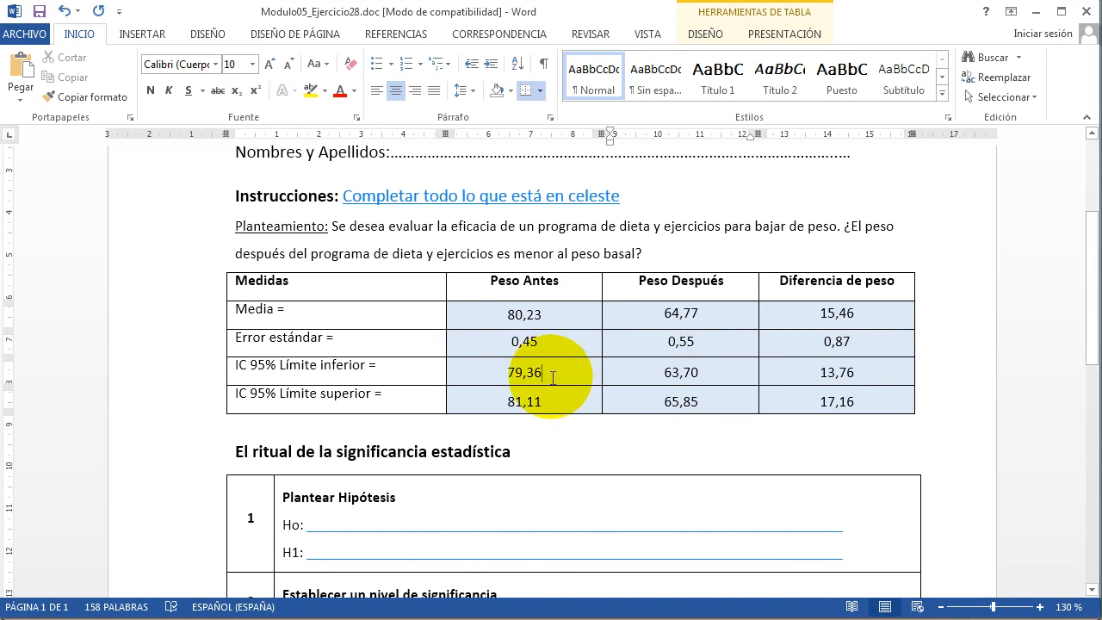
- Compare the Peso Antes and Peso Después means with the other measurement's 95% confidence limits in the Medidas table
{"action": "left_click_drag", "start_coordinate": [553, 375], "coordinate": [558, 396]}
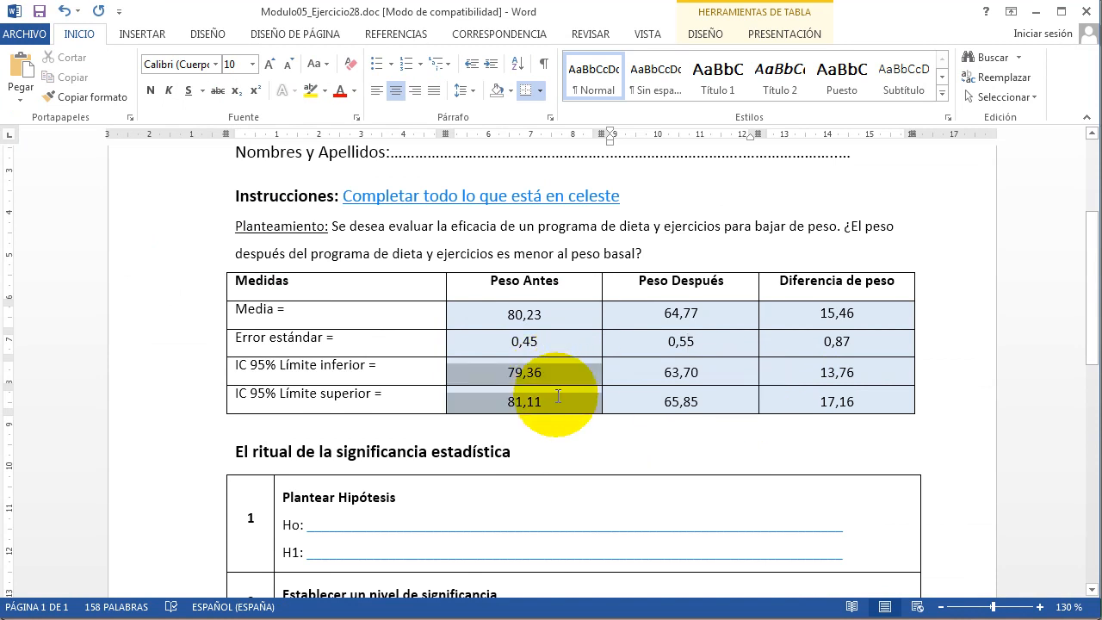
{"action": "left_click", "coordinate": [654, 315]}
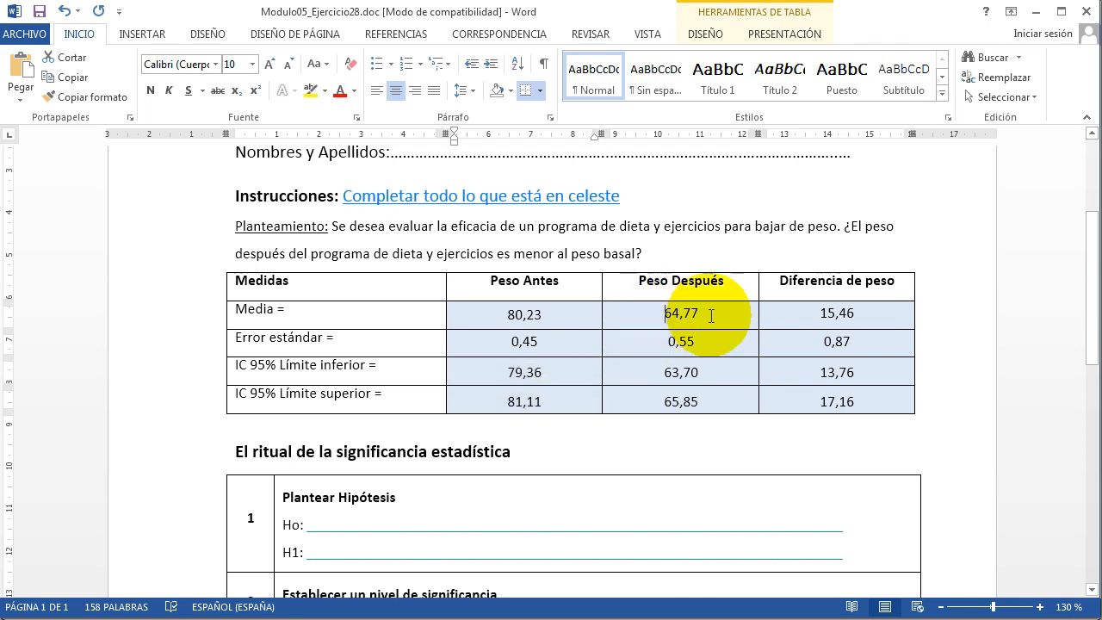
{"action": "double_click", "coordinate": [714, 316]}
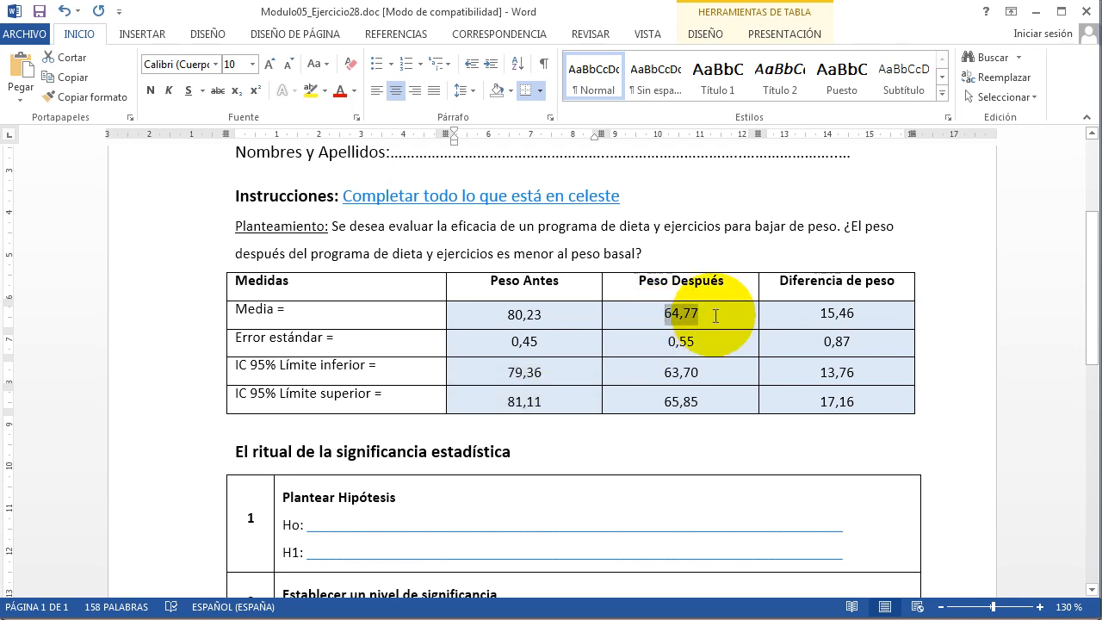
{"action": "left_click_drag", "start_coordinate": [577, 374], "coordinate": [554, 396]}
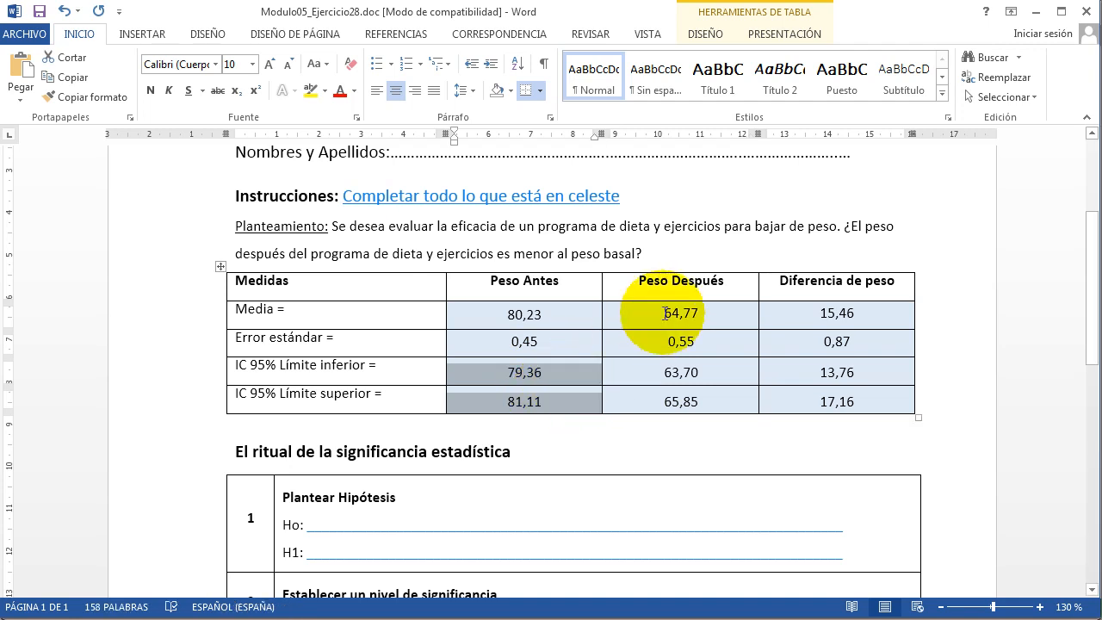
{"action": "left_click_drag", "start_coordinate": [664, 314], "coordinate": [708, 313]}
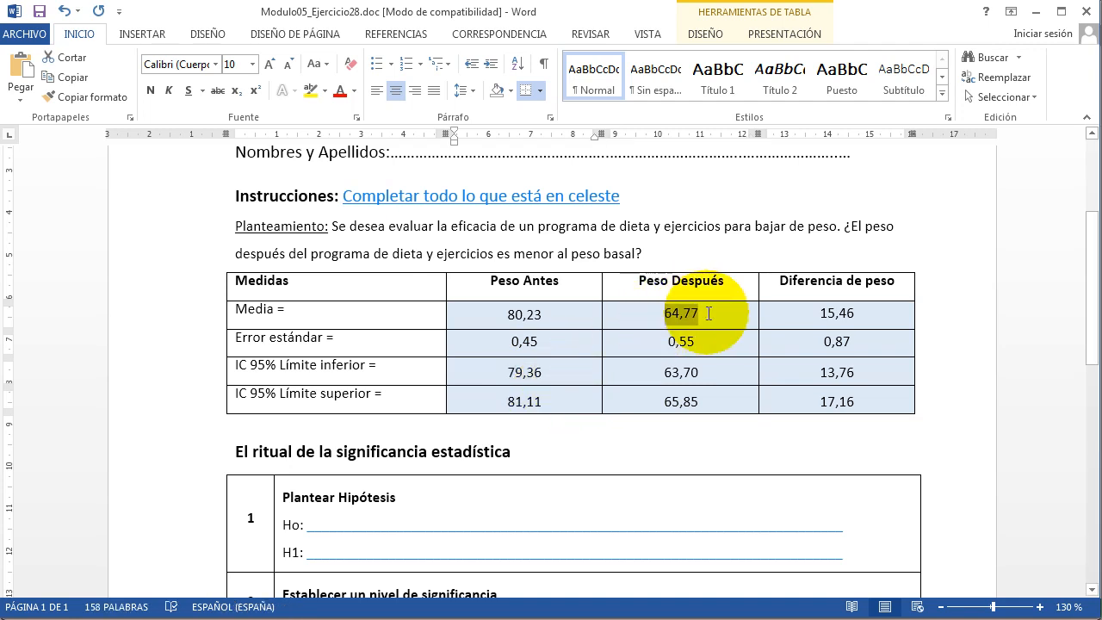
{"action": "left_click_drag", "start_coordinate": [561, 371], "coordinate": [560, 398]}
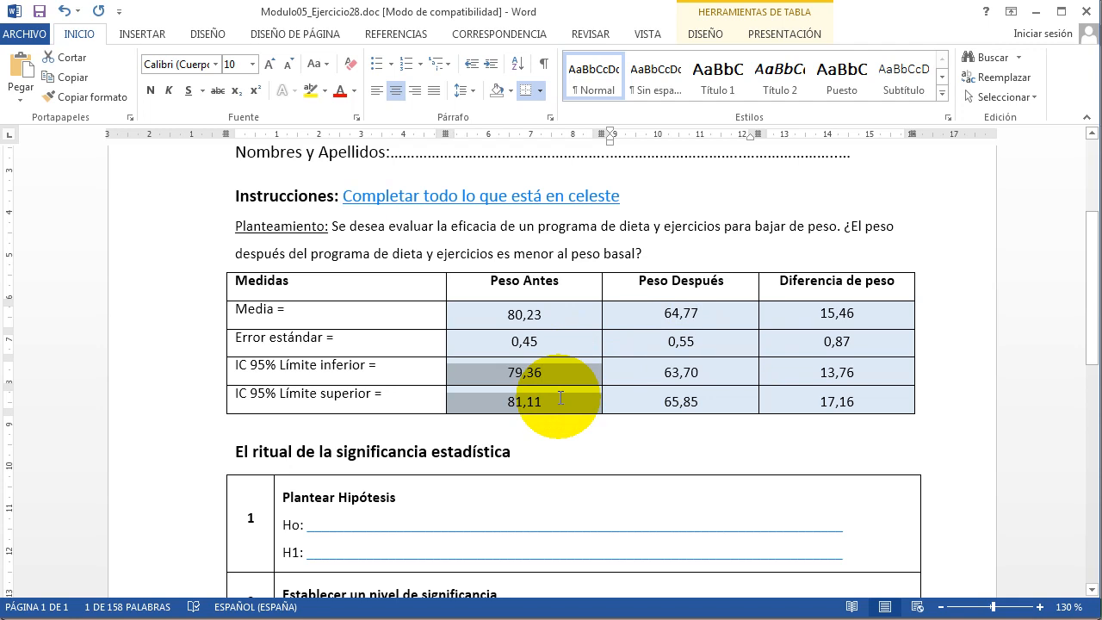
{"action": "left_click_drag", "start_coordinate": [666, 370], "coordinate": [669, 398]}
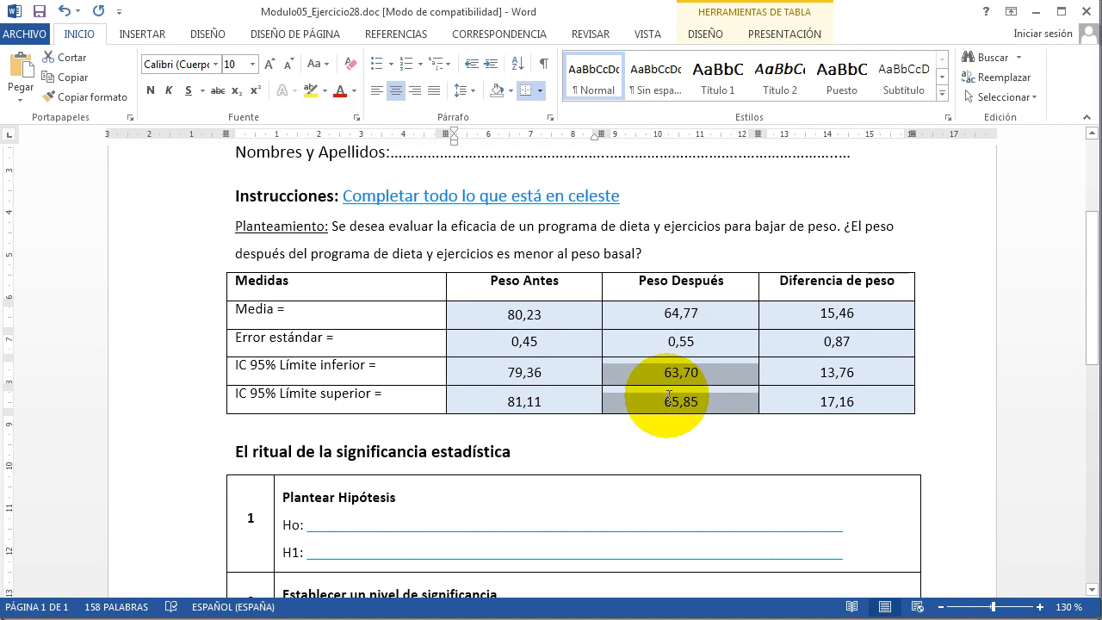
{"action": "left_click_drag", "start_coordinate": [568, 322], "coordinate": [455, 317]}
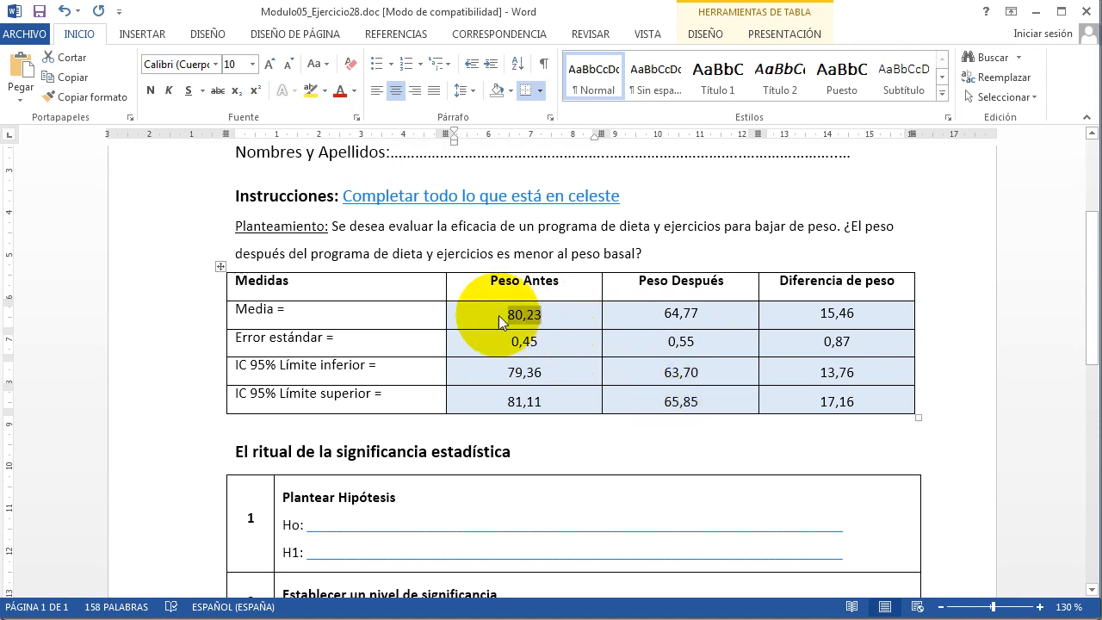
{"action": "left_click", "coordinate": [556, 315]}
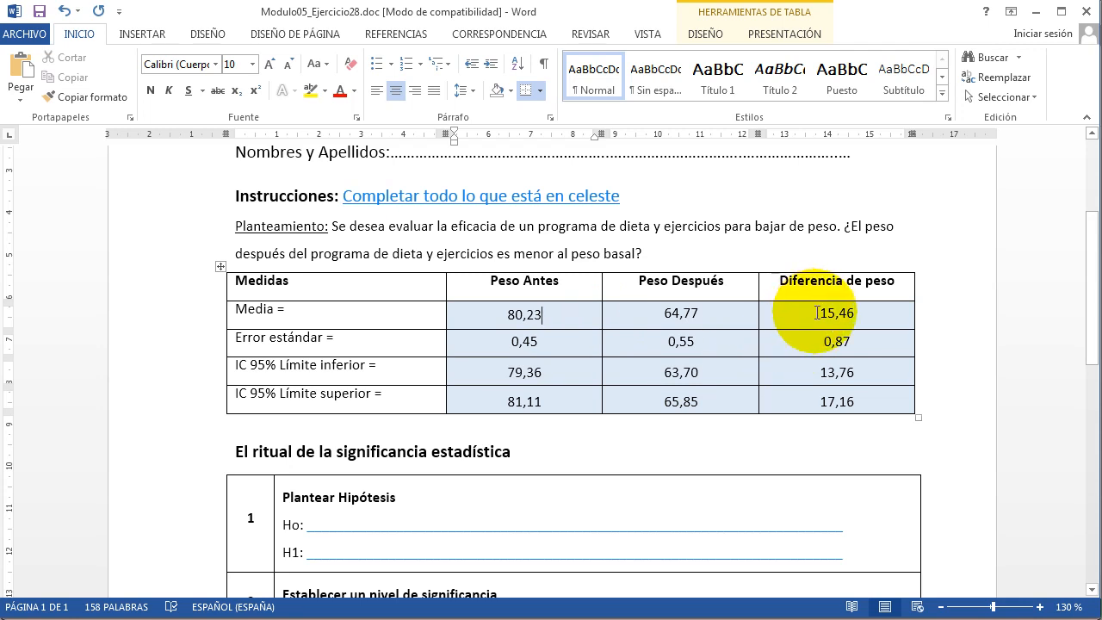
- Examine the mean and 95% confidence limits in the Diferencia de peso column
{"action": "left_click_drag", "start_coordinate": [817, 312], "coordinate": [858, 405]}
{"action": "left_click", "coordinate": [840, 392]}
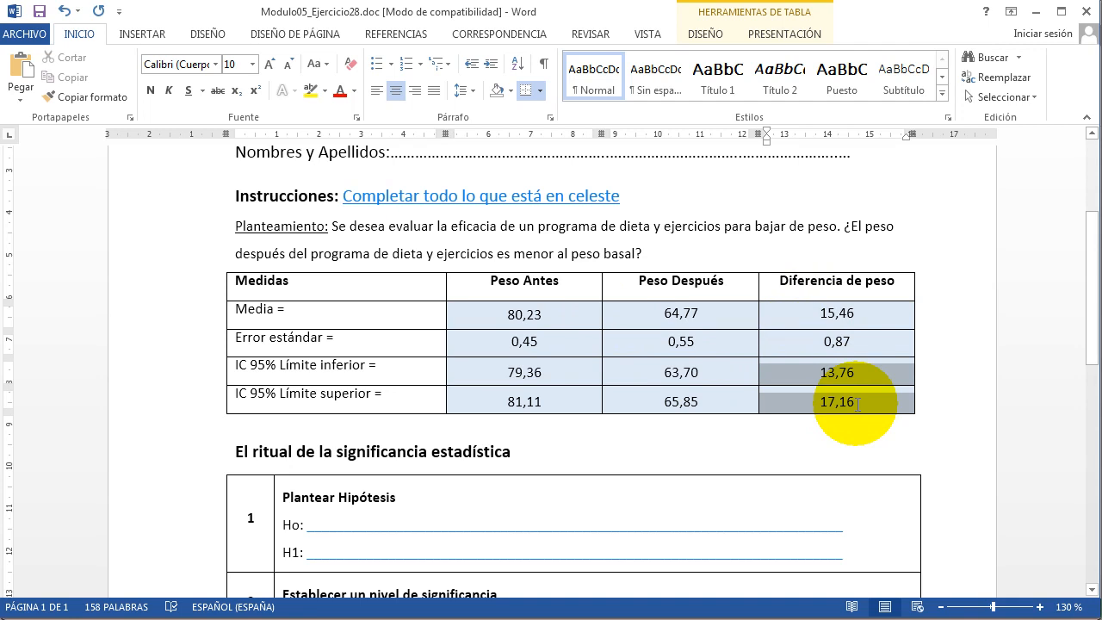
{"action": "left_click", "coordinate": [828, 380]}
{"action": "left_click_drag", "start_coordinate": [819, 402], "coordinate": [857, 401]}
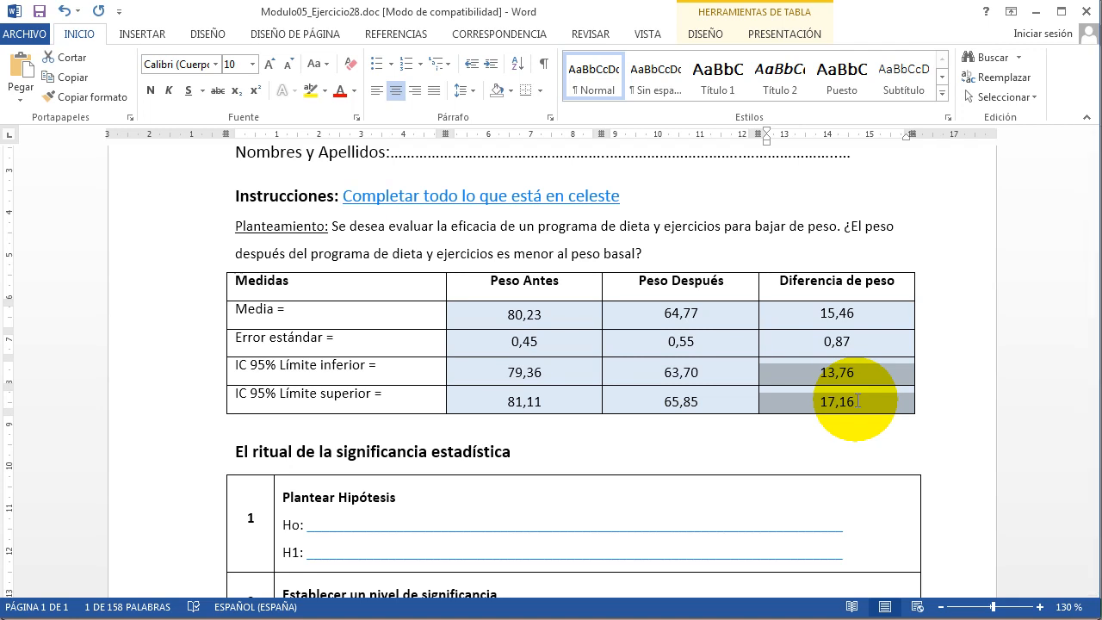
{"action": "left_click", "coordinate": [858, 400]}
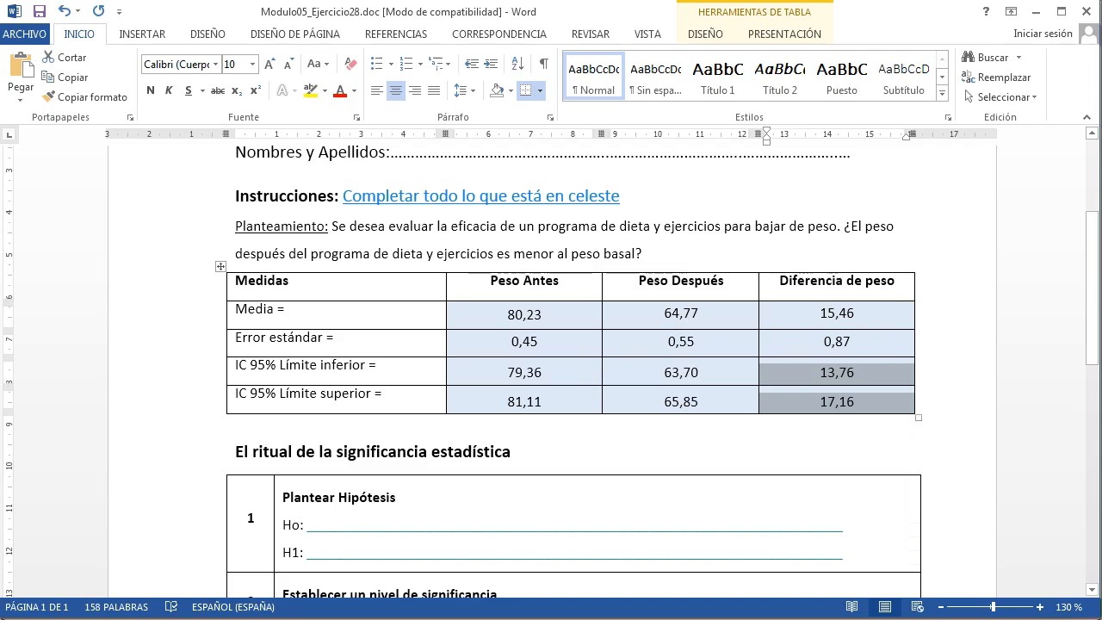
- Switch to the SPSS data editor and run a one-sample Kolmogorov-Smirnov test on Diferencia against the Normal distribution
{"action": "key", "text": "alt+Tab"}
{"action": "left_click", "coordinate": [362, 213]}
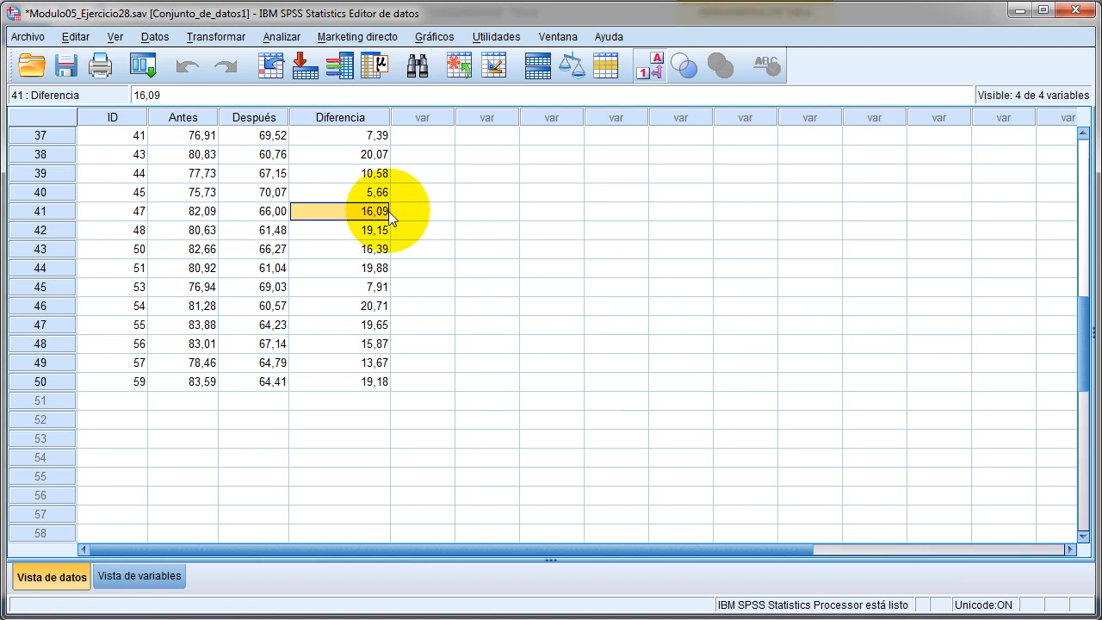
{"action": "left_click", "coordinate": [272, 38]}
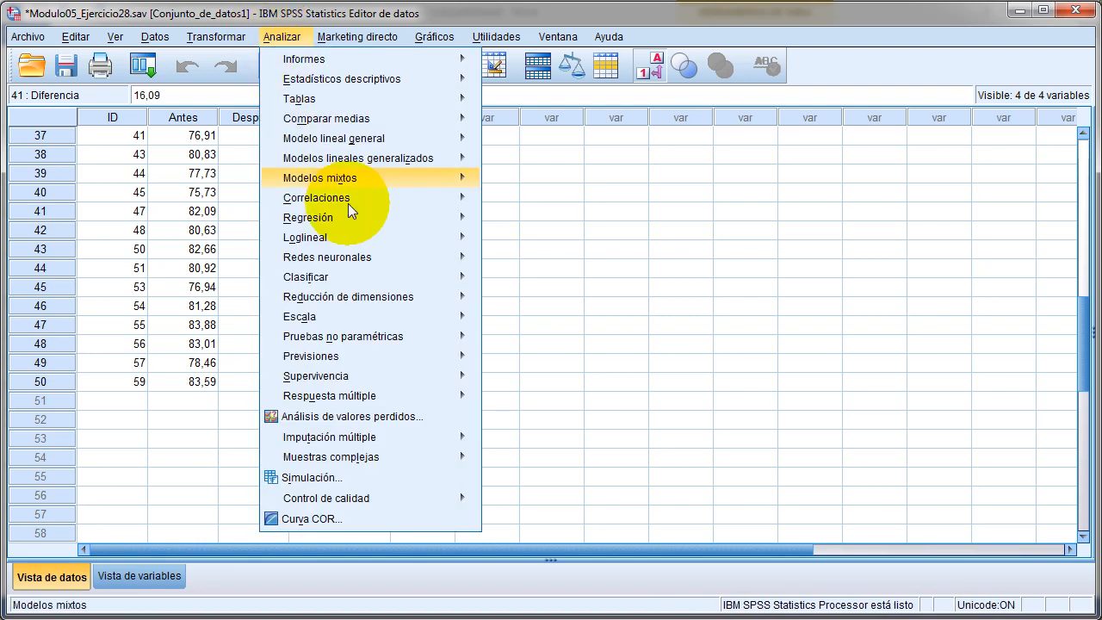
{"action": "mouse_move", "coordinate": [413, 336]}
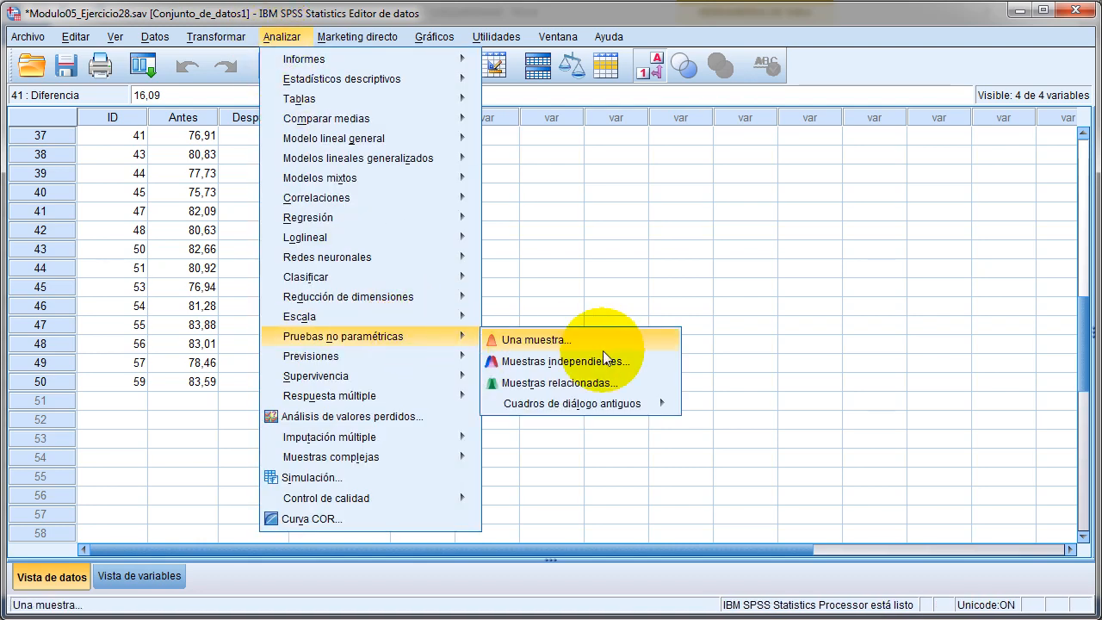
{"action": "mouse_move", "coordinate": [613, 409]}
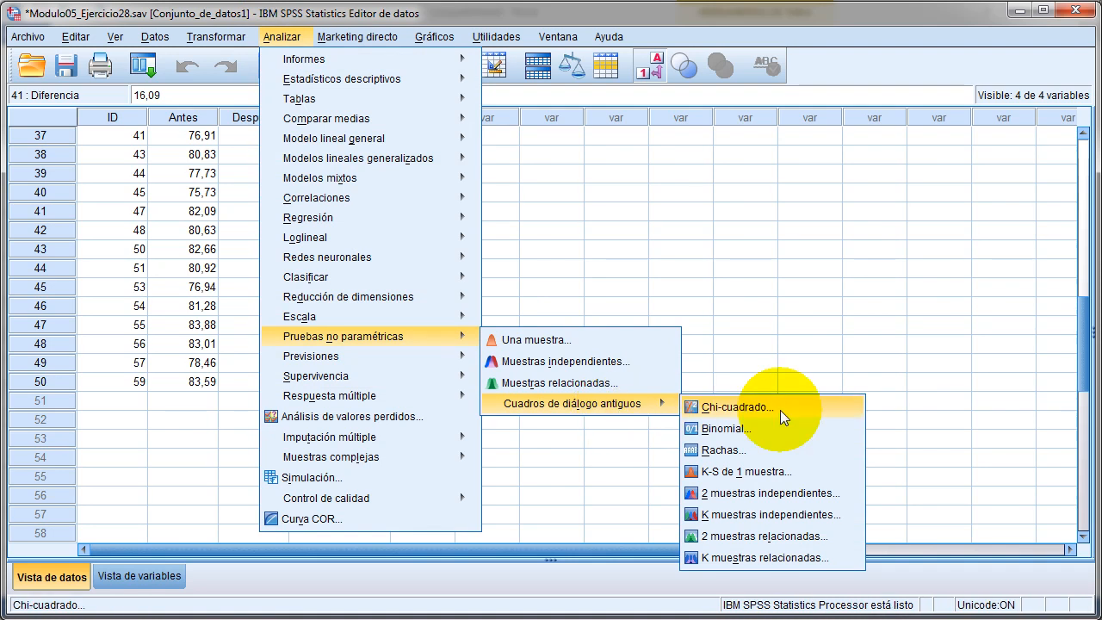
{"action": "left_click", "coordinate": [765, 472]}
{"action": "left_click", "coordinate": [413, 221]}
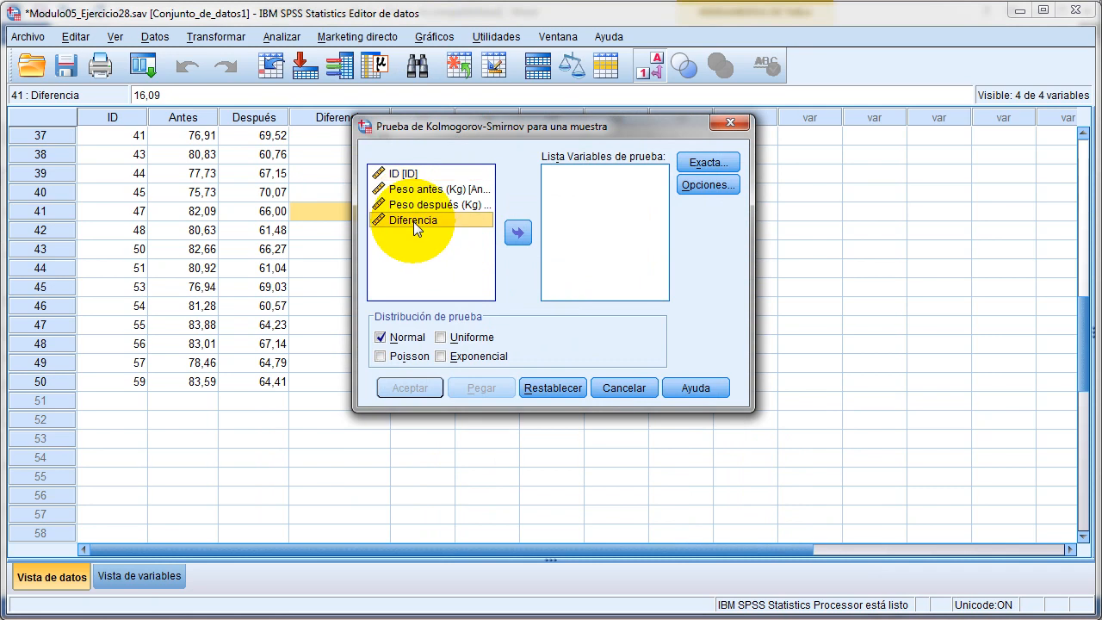
{"action": "left_click", "coordinate": [517, 232]}
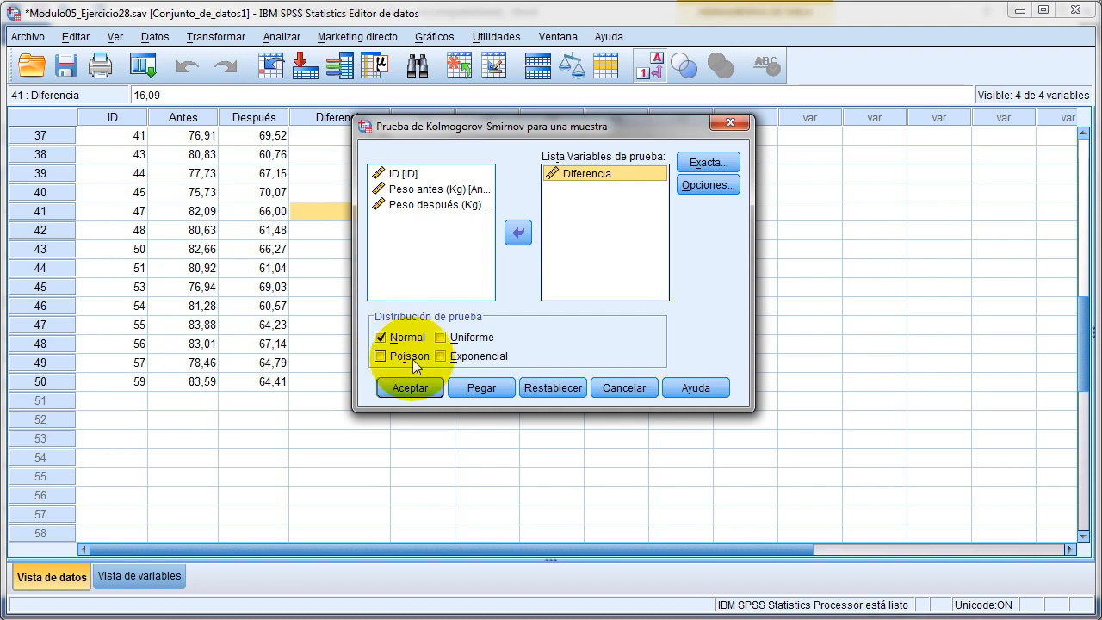
{"action": "left_click", "coordinate": [419, 386]}
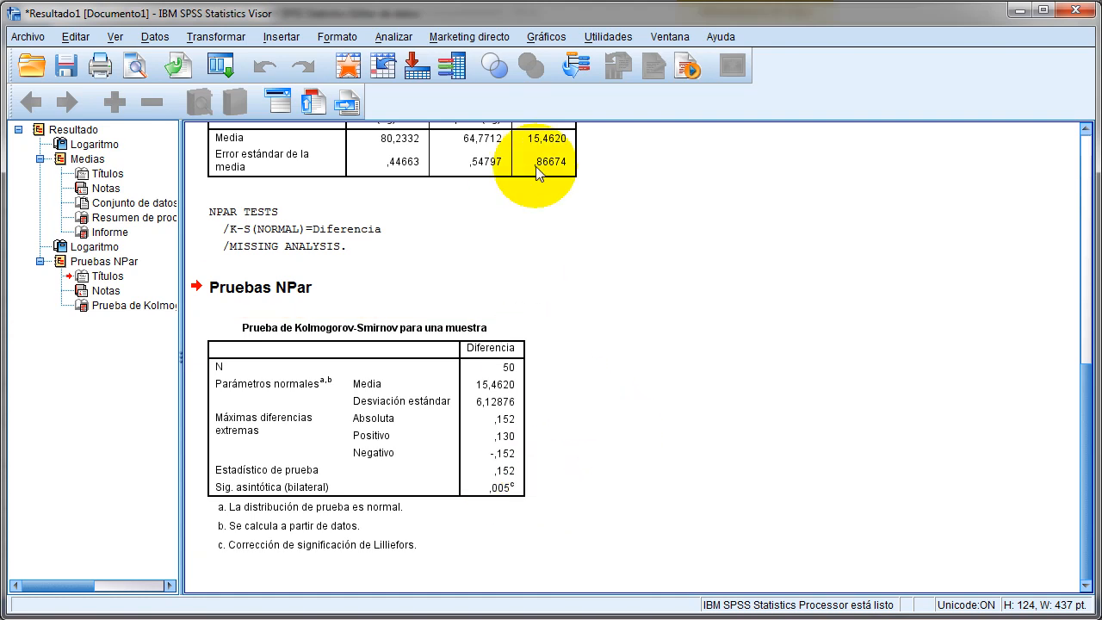
- Create a histogram of Diferencia without a normal curve and compare its shape with the Kolmogorov-Smirnov significance
{"action": "left_click", "coordinate": [549, 39]}
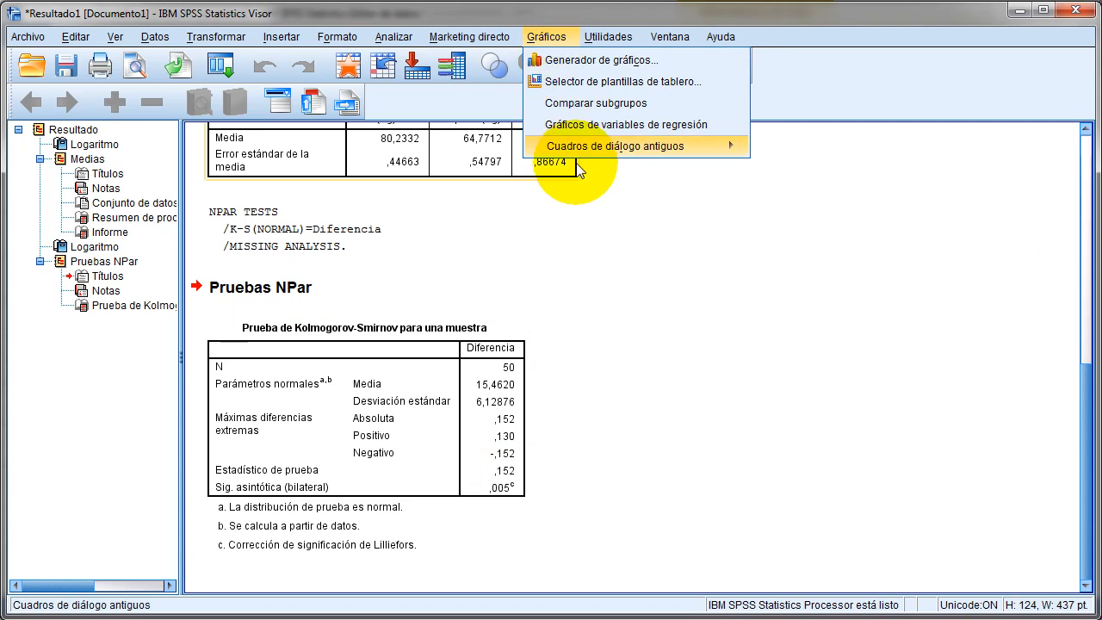
{"action": "mouse_move", "coordinate": [618, 151]}
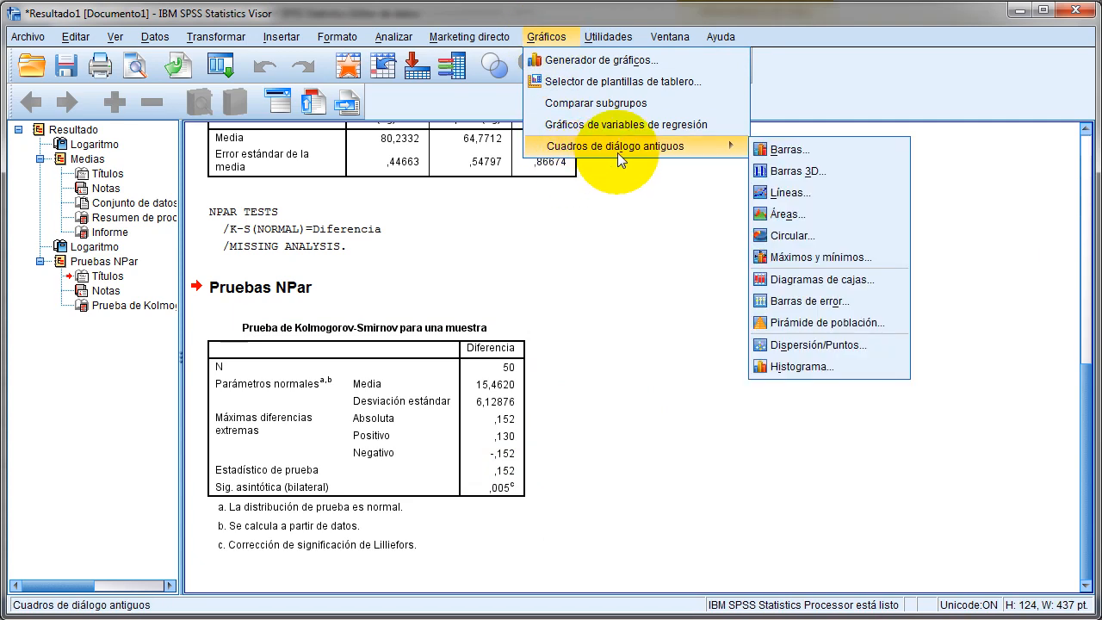
{"action": "left_click", "coordinate": [787, 368]}
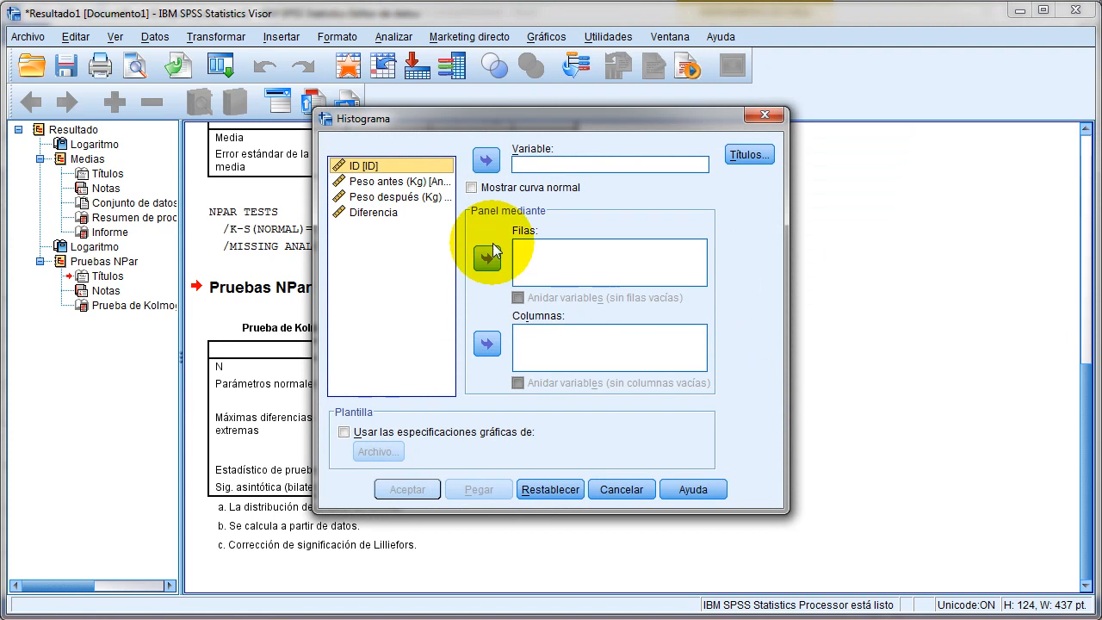
{"action": "left_click", "coordinate": [387, 213]}
{"action": "left_click", "coordinate": [486, 160]}
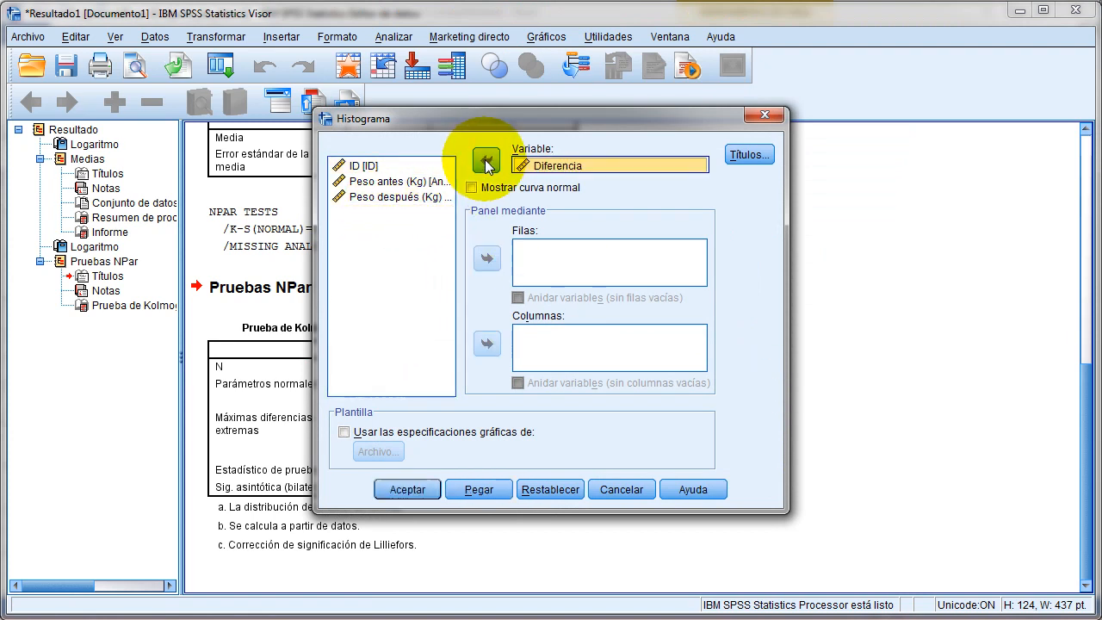
{"action": "left_click", "coordinate": [425, 490]}
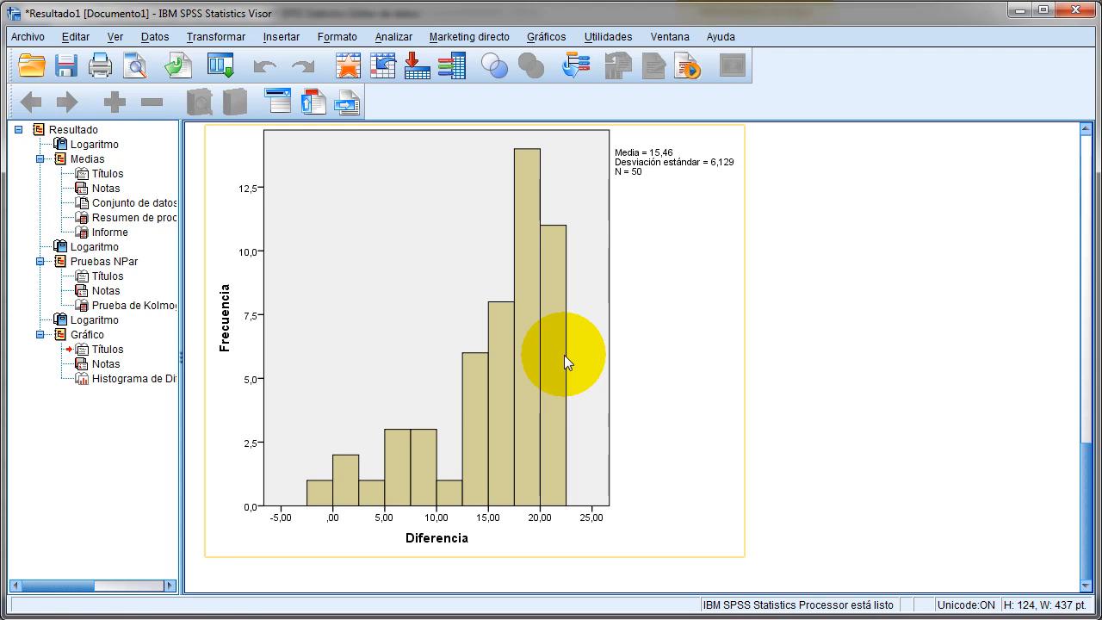
{"action": "scroll", "coordinate": [675, 351], "scroll_direction": "up", "scroll_amount": 3}
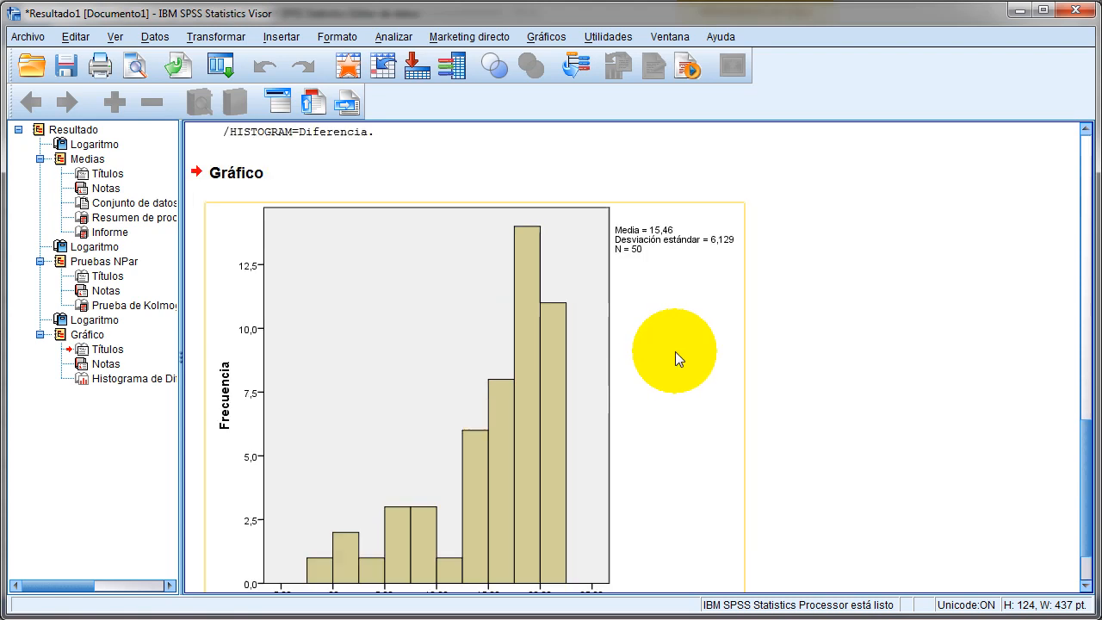
{"action": "scroll", "coordinate": [675, 354], "scroll_direction": "up", "scroll_amount": 3}
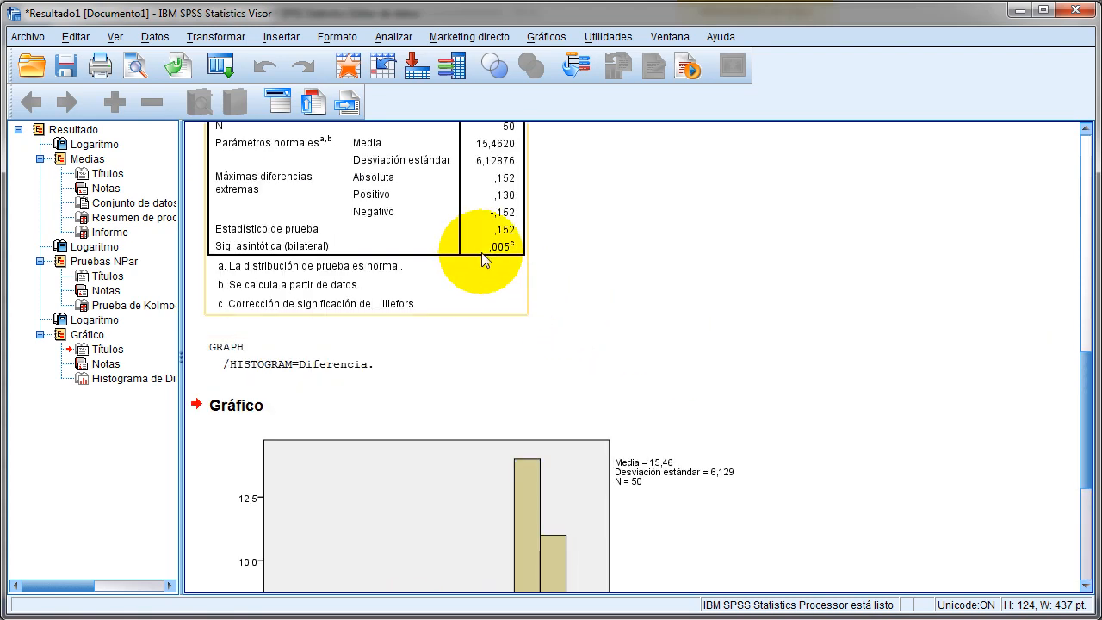
{"action": "scroll", "coordinate": [527, 258], "scroll_direction": "down", "scroll_amount": 5}
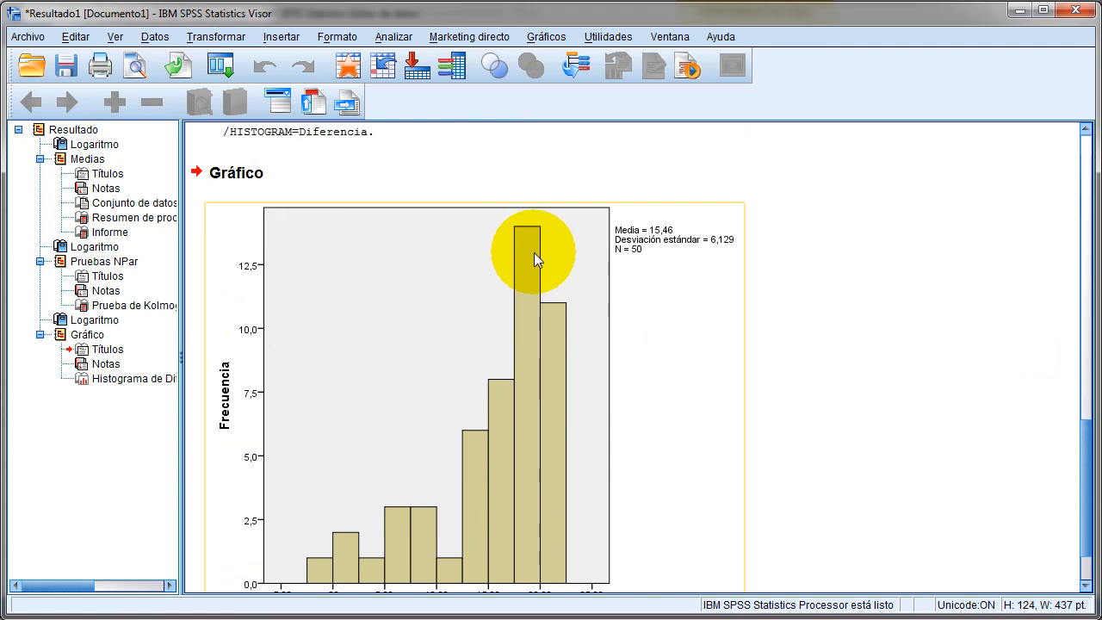
{"action": "scroll", "coordinate": [583, 364], "scroll_direction": "down", "scroll_amount": 2}
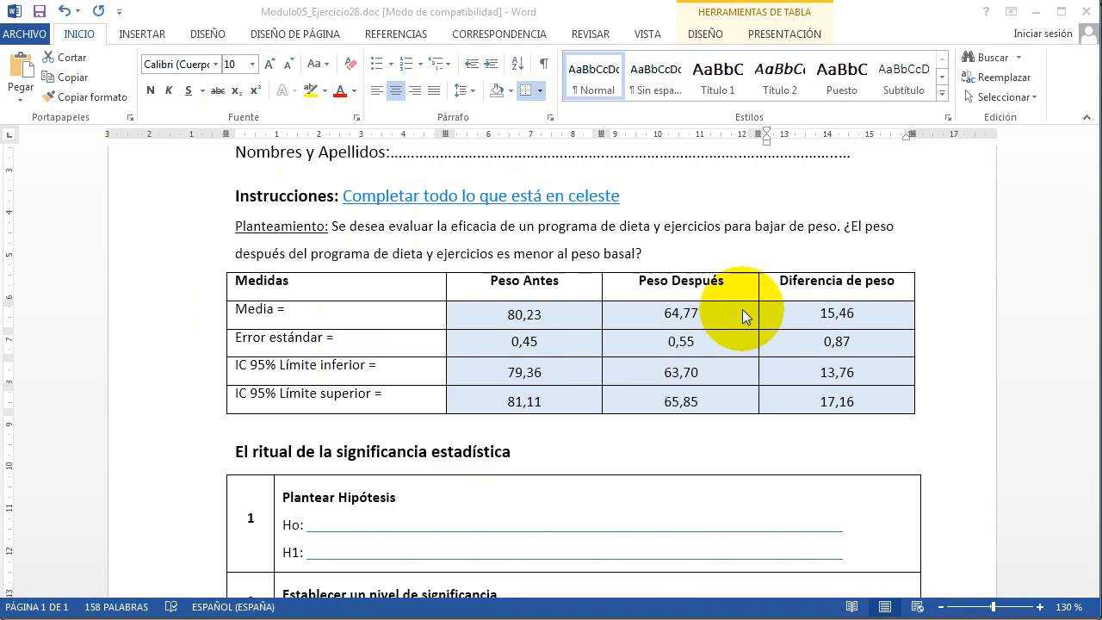
- In the Word document, copy the question's statement from Planteamiento and paste it as unformatted text over the H1 blank
{"action": "key", "text": "shift+Down"}
{"action": "scroll", "coordinate": [775, 332], "scroll_direction": "down", "scroll_amount": 1}
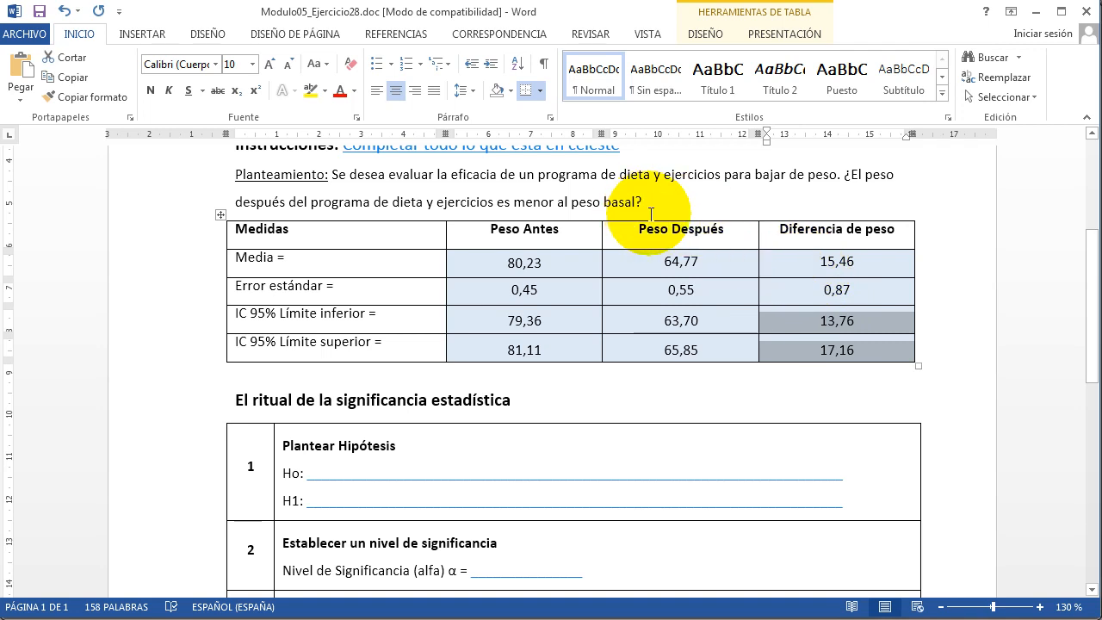
{"action": "left_click_drag", "start_coordinate": [639, 202], "coordinate": [851, 184]}
{"action": "key", "text": "ctrl+c"}
{"action": "scroll", "coordinate": [651, 290], "scroll_direction": "down", "scroll_amount": 3}
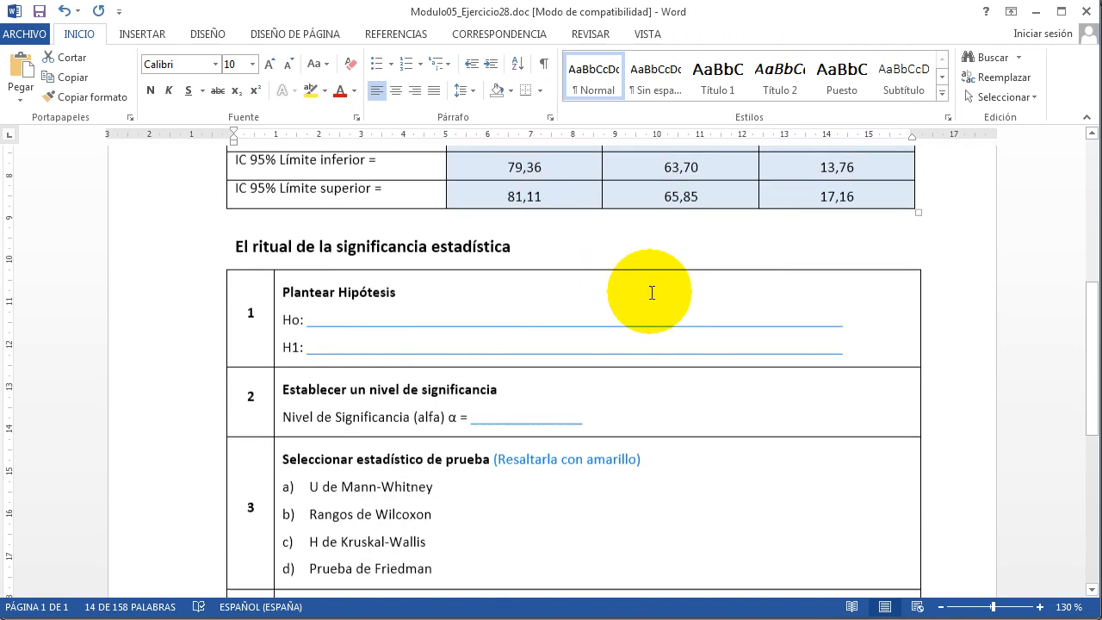
{"action": "left_click_drag", "start_coordinate": [848, 346], "coordinate": [306, 345]}
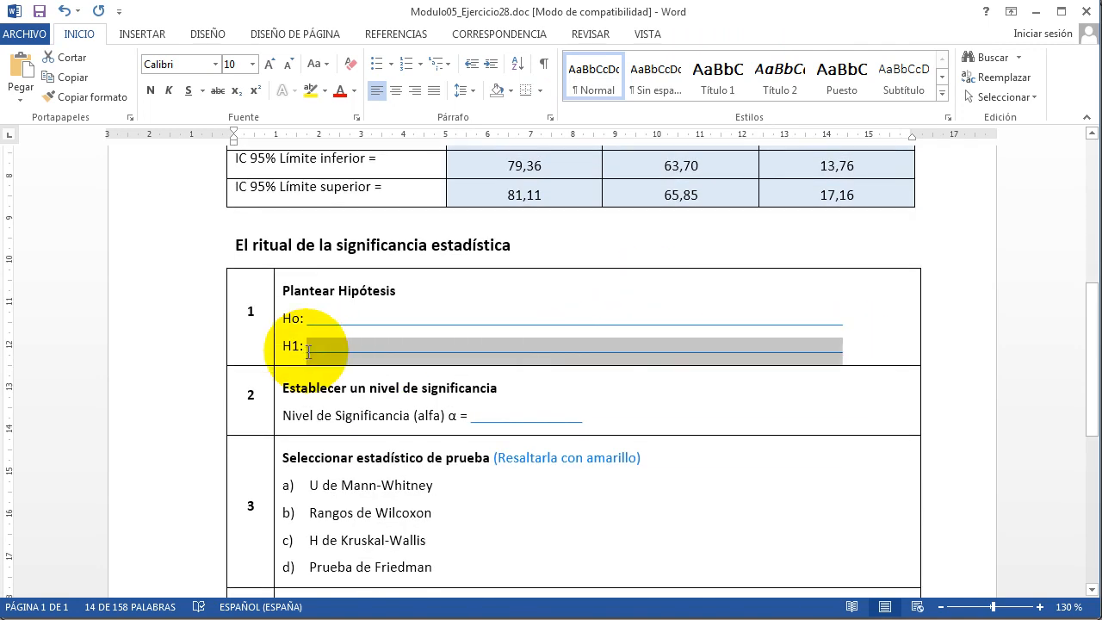
{"action": "left_click", "coordinate": [21, 103]}
{"action": "left_click", "coordinate": [82, 173]}
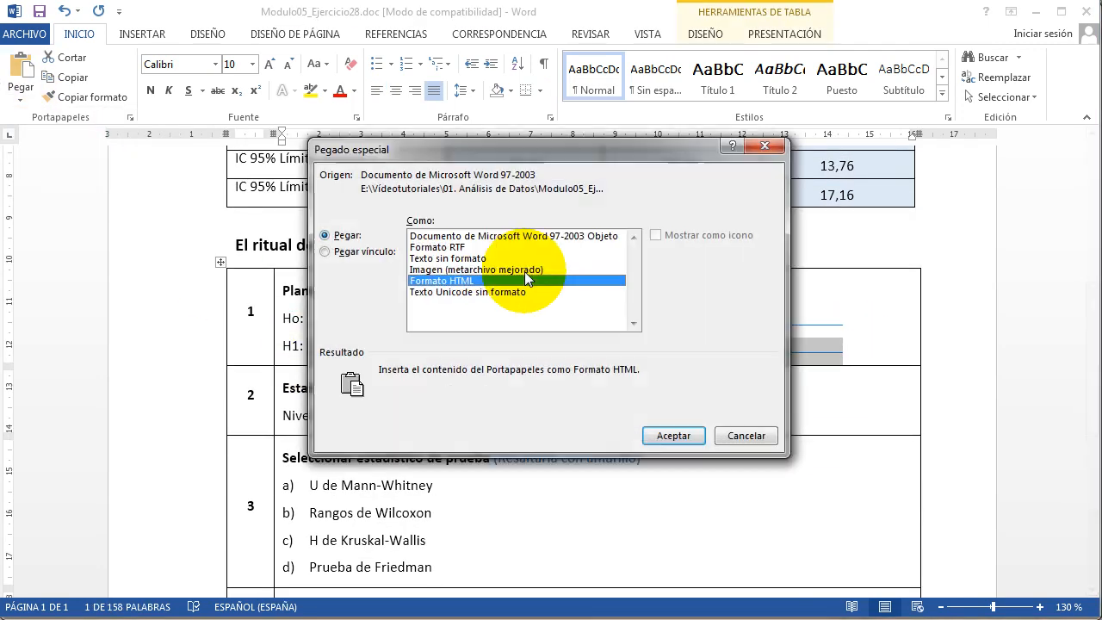
{"action": "left_click", "coordinate": [472, 259]}
{"action": "left_click", "coordinate": [672, 435]}
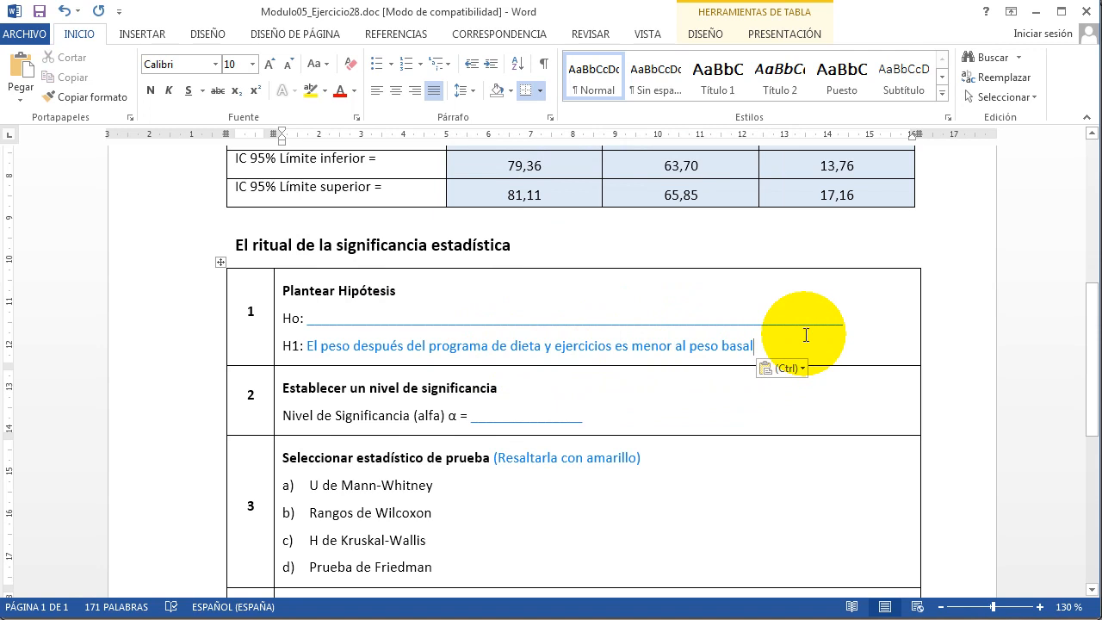
- Copy the H1 statement over the Ho blank and insert "no" before "es menor al peso basal"
{"action": "left_click_drag", "start_coordinate": [847, 324], "coordinate": [307, 345]}
{"action": "key", "text": "ctrl+c"}
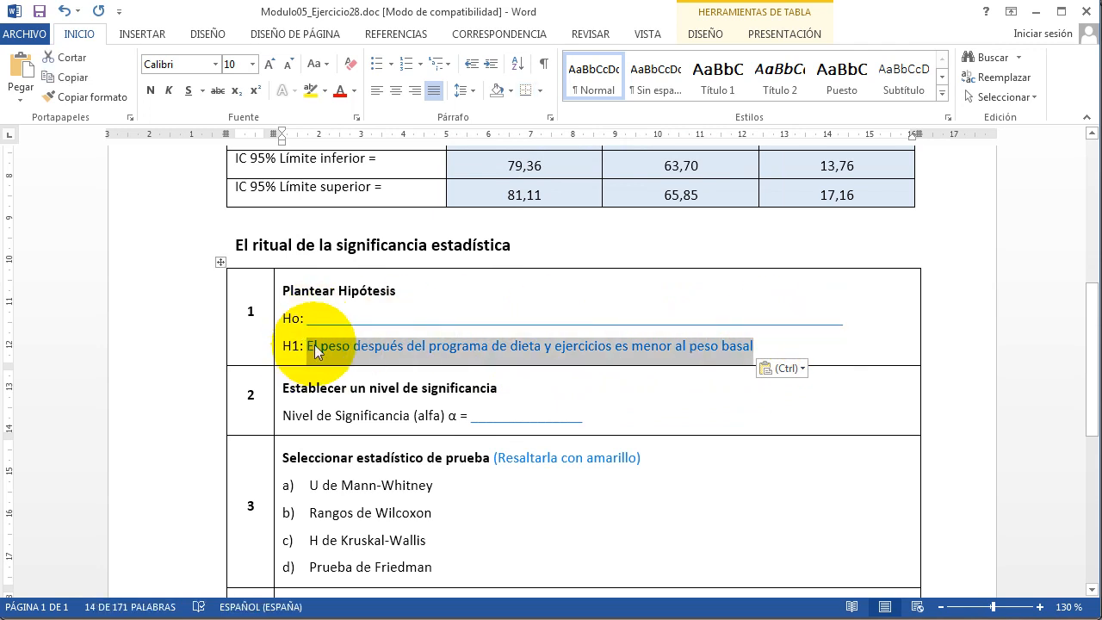
{"action": "left_click_drag", "start_coordinate": [852, 322], "coordinate": [307, 325]}
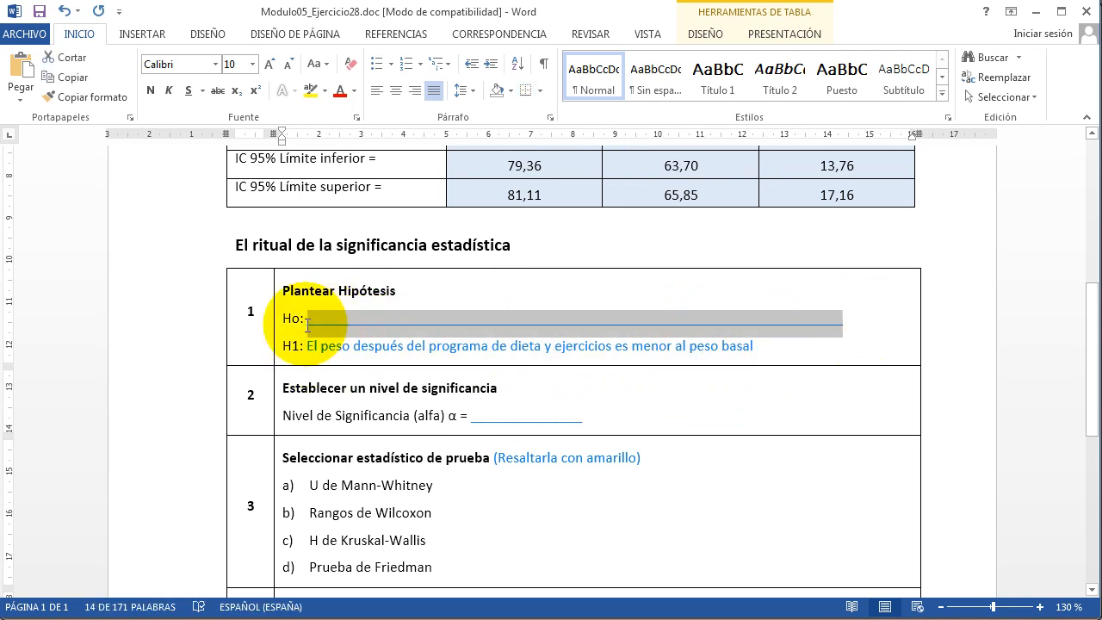
{"action": "key", "text": "ctrl+v"}
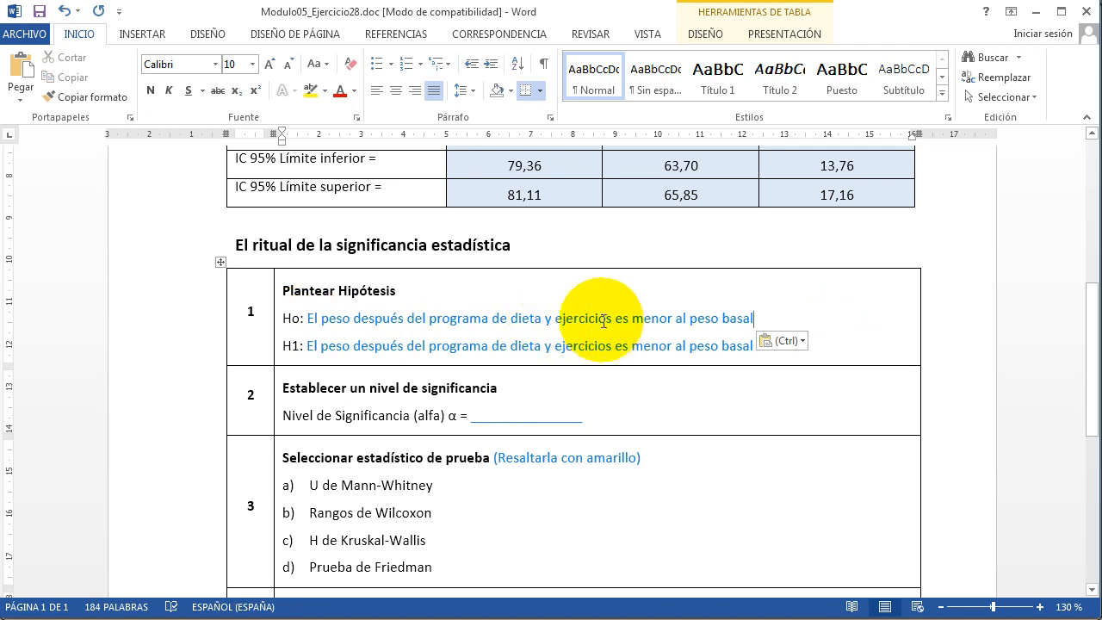
{"action": "left_click", "coordinate": [615, 321]}
{"action": "type", "text": "no"}
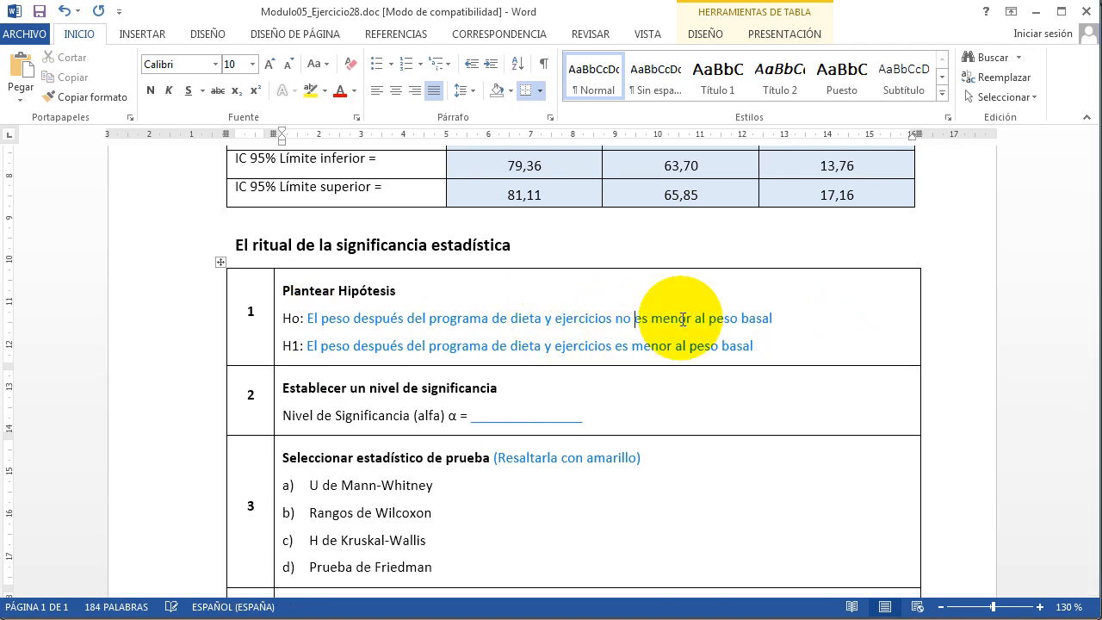
- Enter "5% = 0,05" as the significance level alfa in row 2 of the ritual table
{"action": "left_click", "coordinate": [494, 416]}
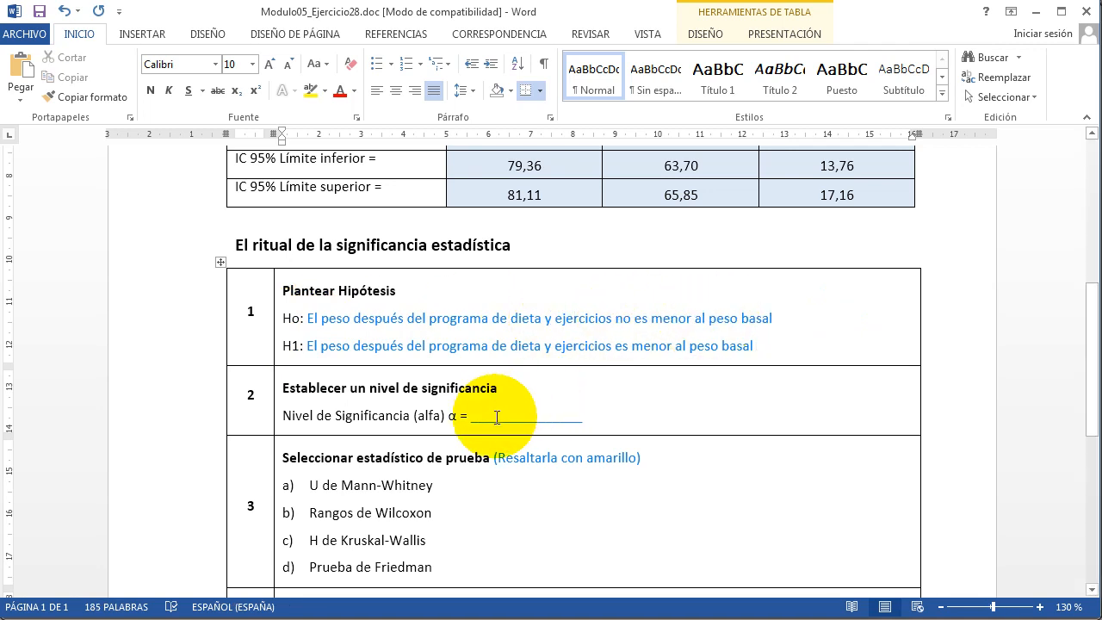
{"action": "type", "text": "5%"}
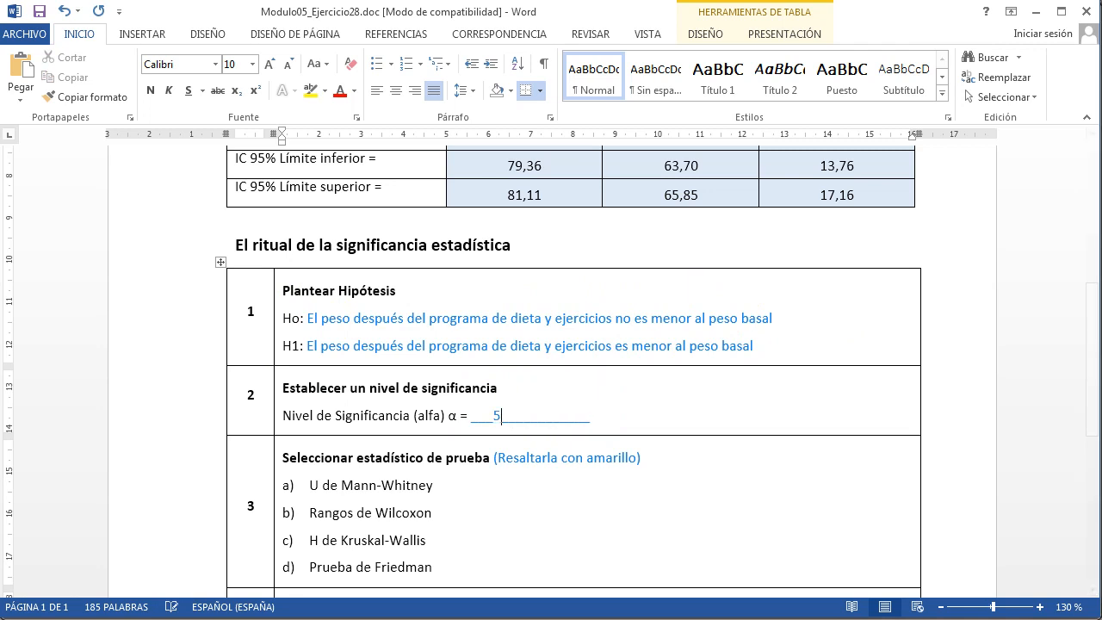
{"action": "type", "text": " = 0,0"}
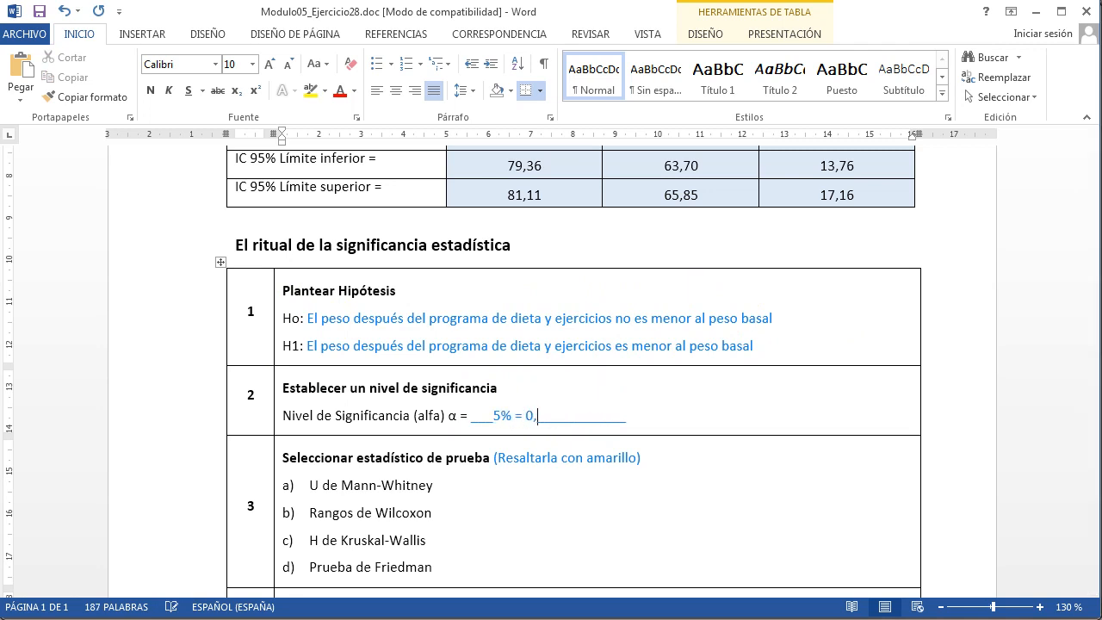
{"action": "type", "text": "5"}
- Highlight option b) Rangos de Wilcoxon in yellow as the chosen test statistic
{"action": "scroll", "coordinate": [688, 448], "scroll_direction": "down", "scroll_amount": 3}
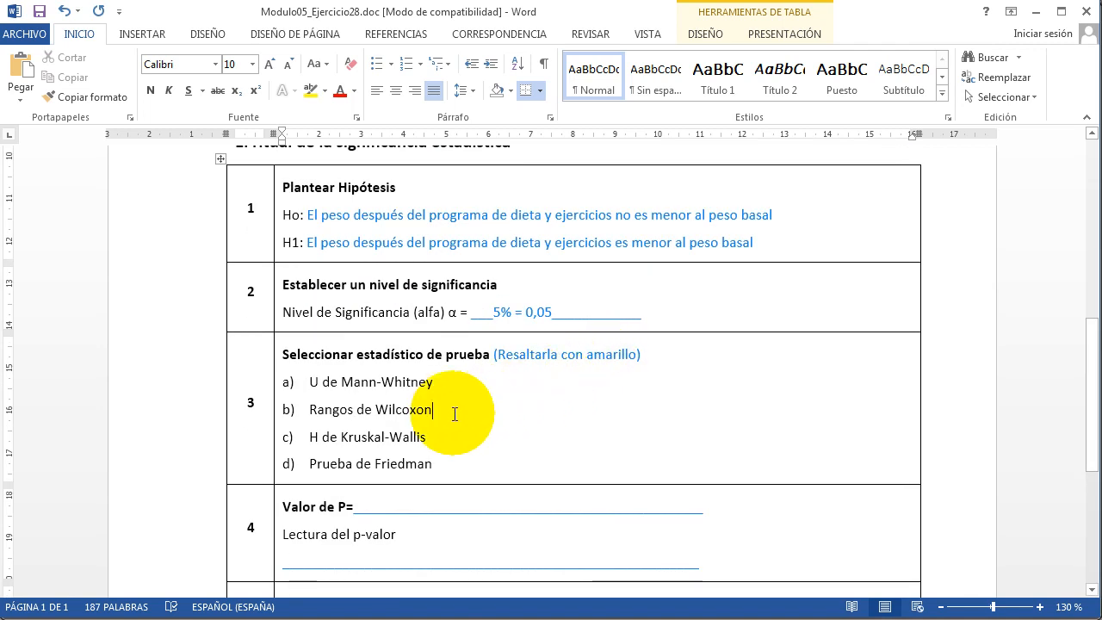
{"action": "left_click_drag", "start_coordinate": [456, 412], "coordinate": [310, 412]}
{"action": "left_click", "coordinate": [311, 90]}
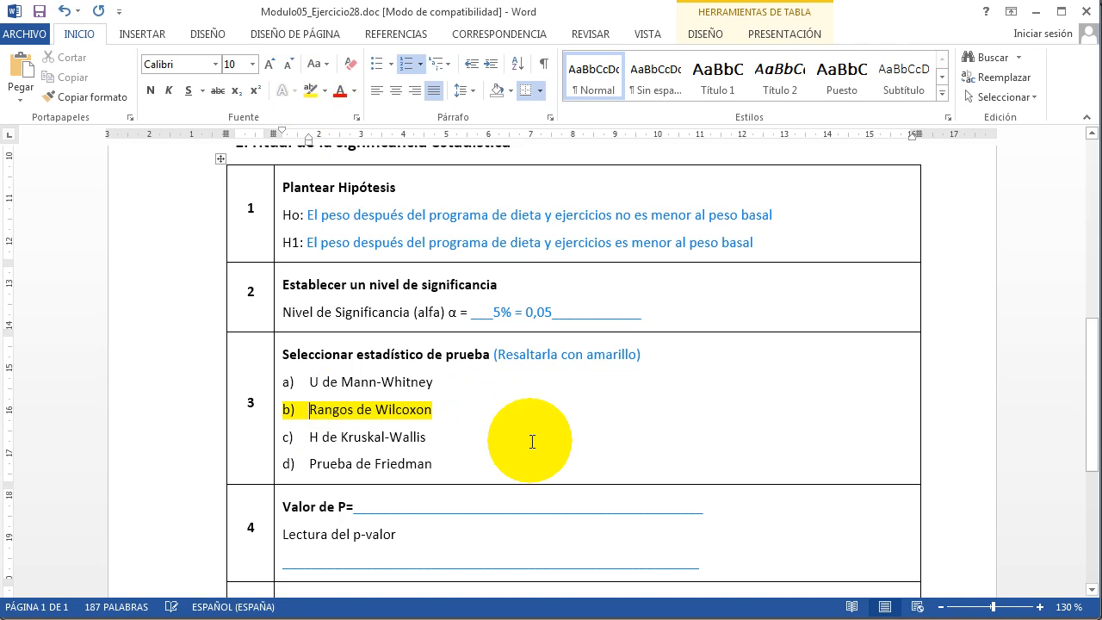
- Switch to the SPSS data editor and open the legacy nonparametric test for two related samples
{"action": "scroll", "coordinate": [582, 377], "scroll_direction": "down", "scroll_amount": 4}
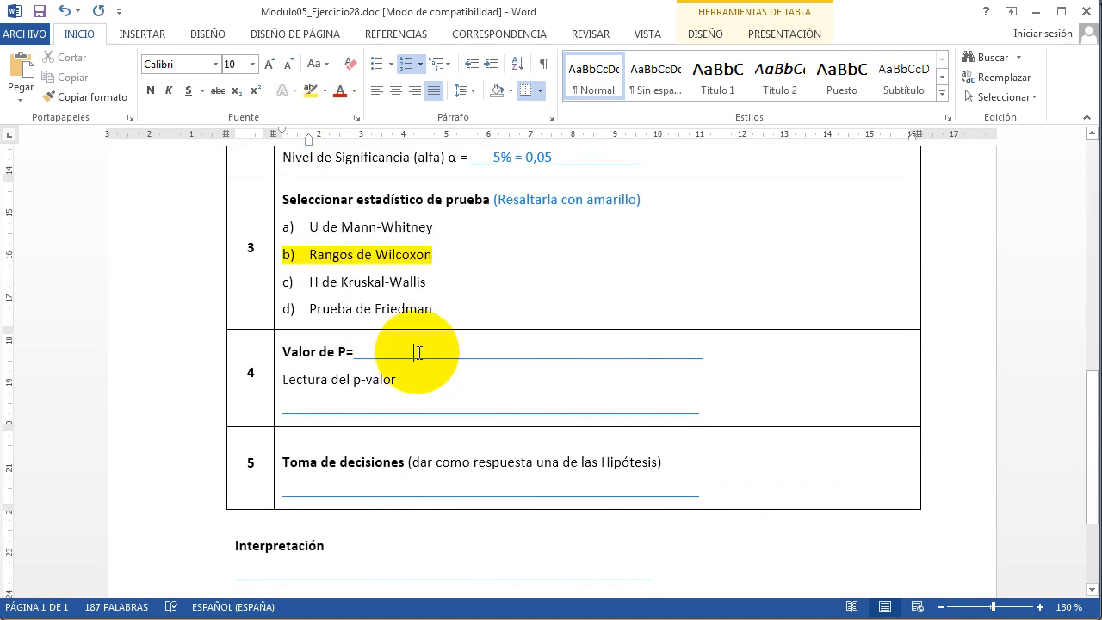
{"action": "left_click_drag", "start_coordinate": [413, 352], "coordinate": [451, 353]}
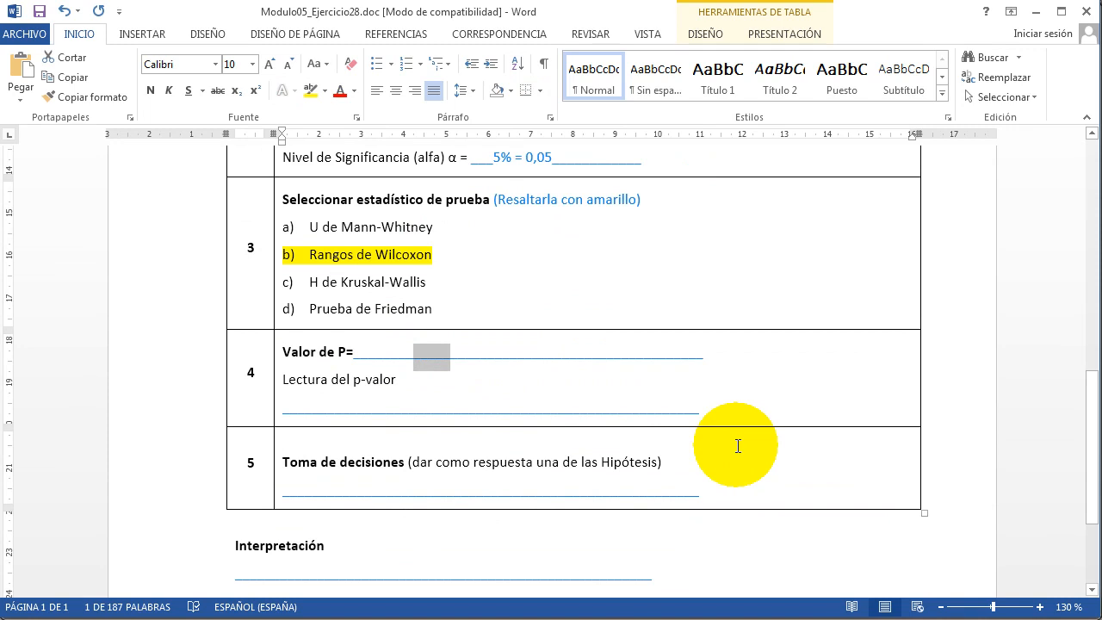
{"action": "key", "text": "alt+Tab"}
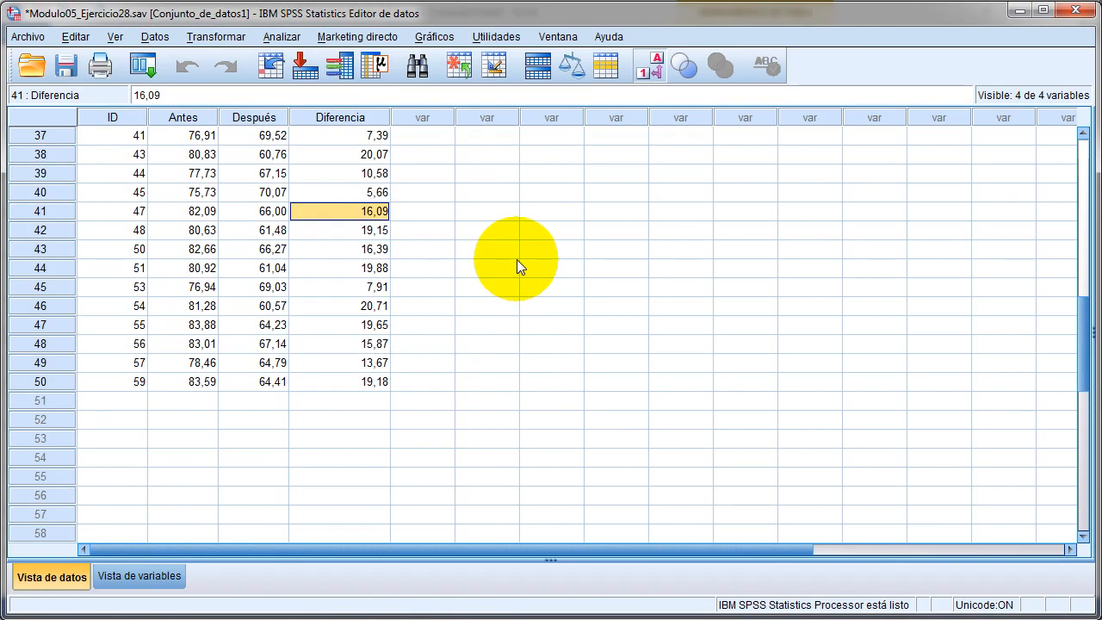
{"action": "left_click", "coordinate": [278, 36]}
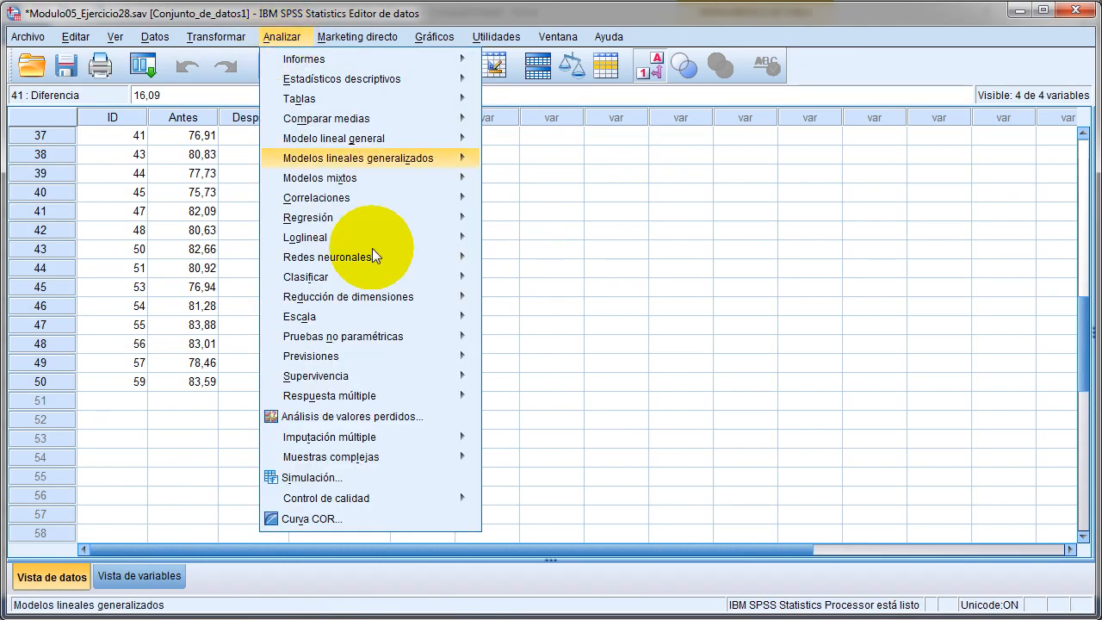
{"action": "mouse_move", "coordinate": [432, 336]}
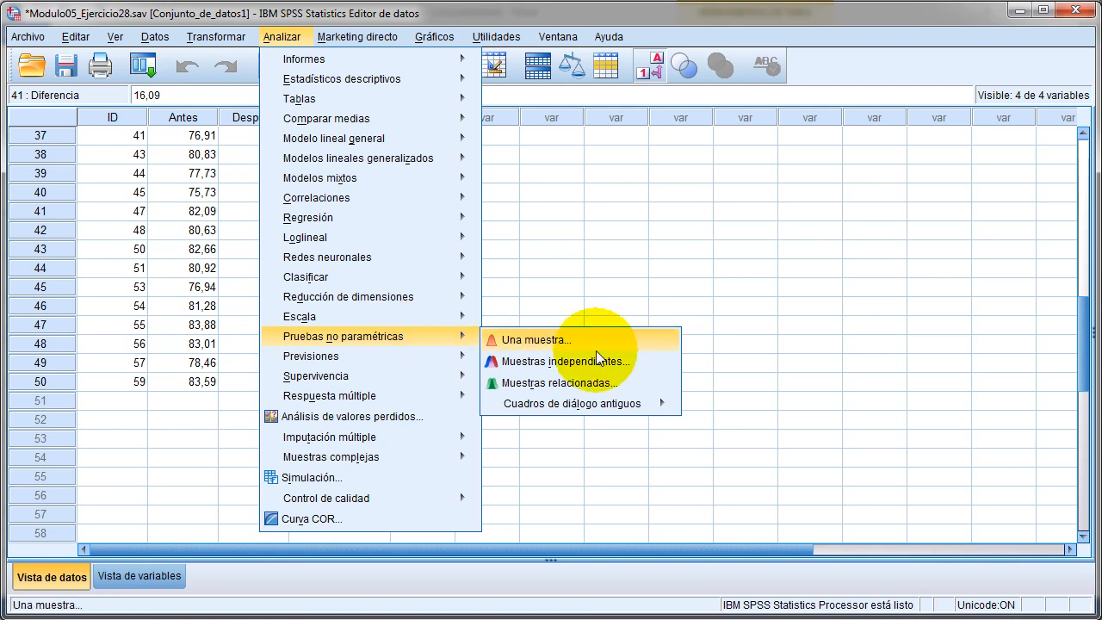
{"action": "mouse_move", "coordinate": [607, 409]}
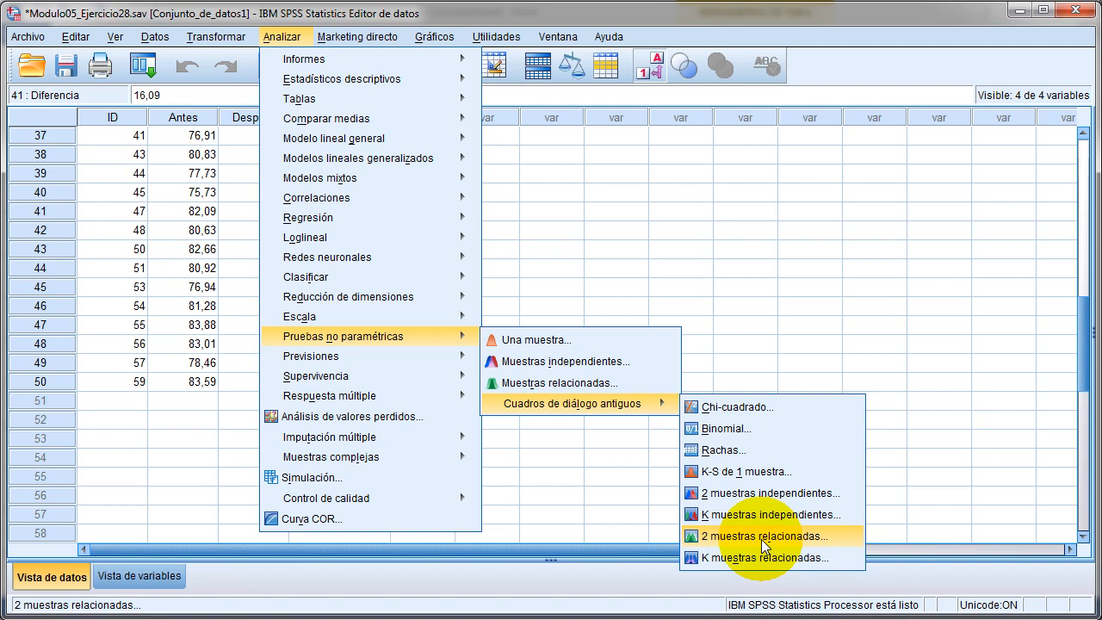
{"action": "left_click", "coordinate": [761, 539]}
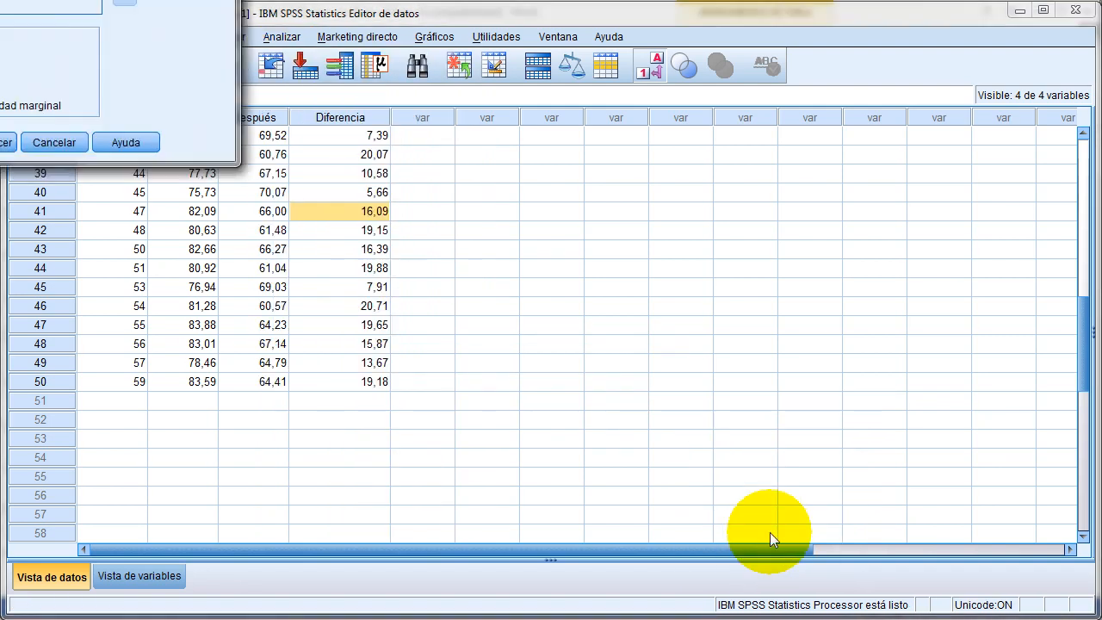
{"action": "left_click_drag", "start_coordinate": [166, 0], "coordinate": [739, 189]}
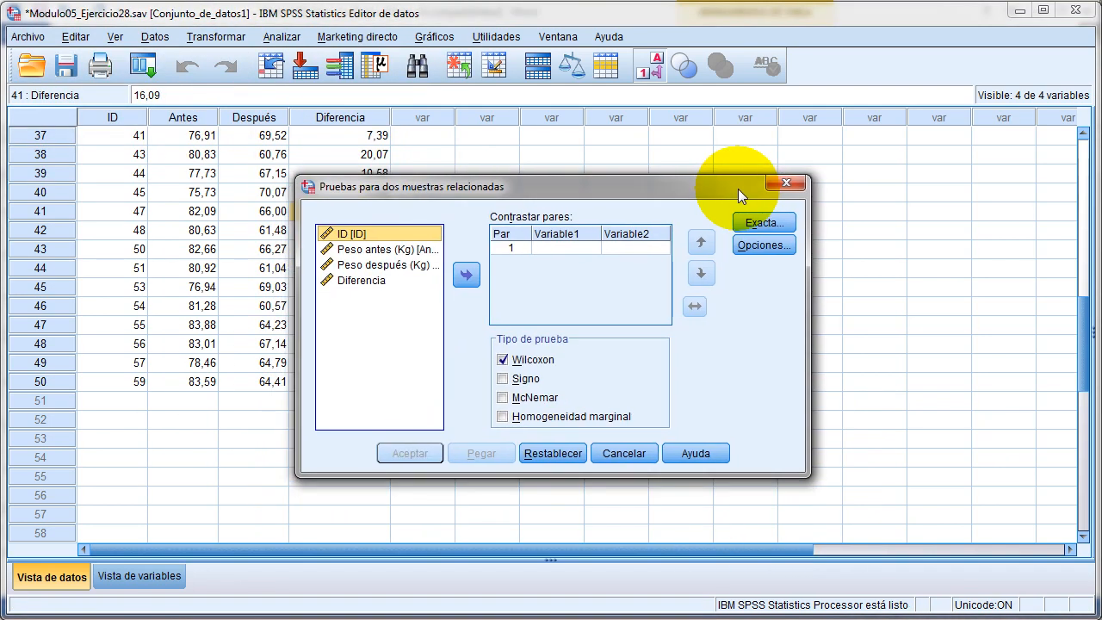
- Pair Peso antes (Kg) with Peso después (Kg) and run the Wilcoxon test
{"action": "left_click", "coordinate": [417, 252]}
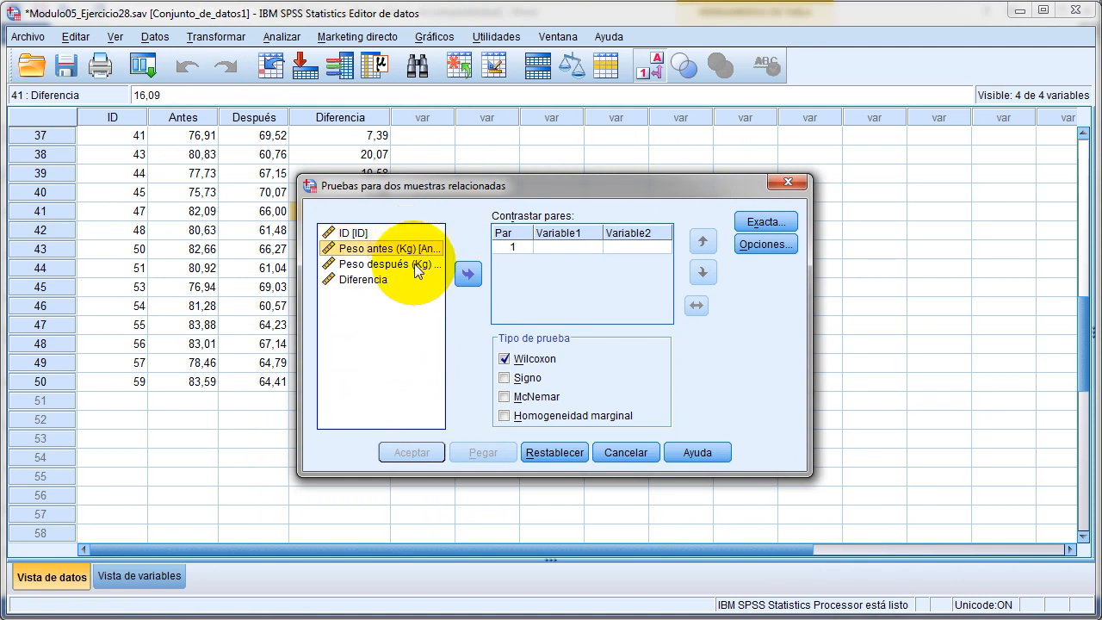
{"action": "left_click", "coordinate": [414, 264], "text": "ctrl"}
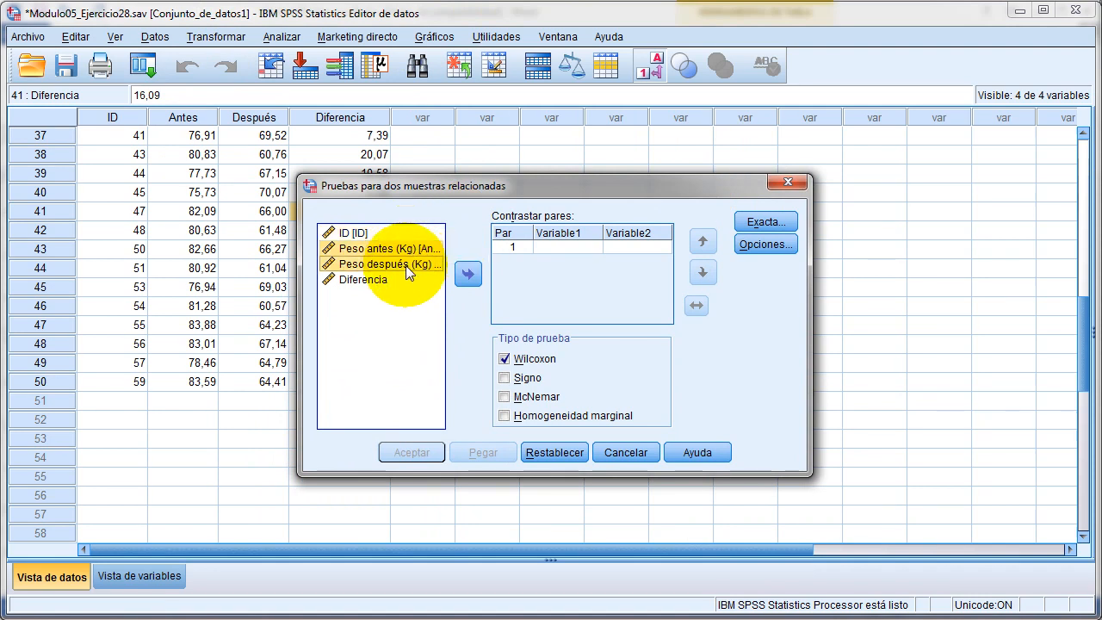
{"action": "left_click", "coordinate": [468, 274]}
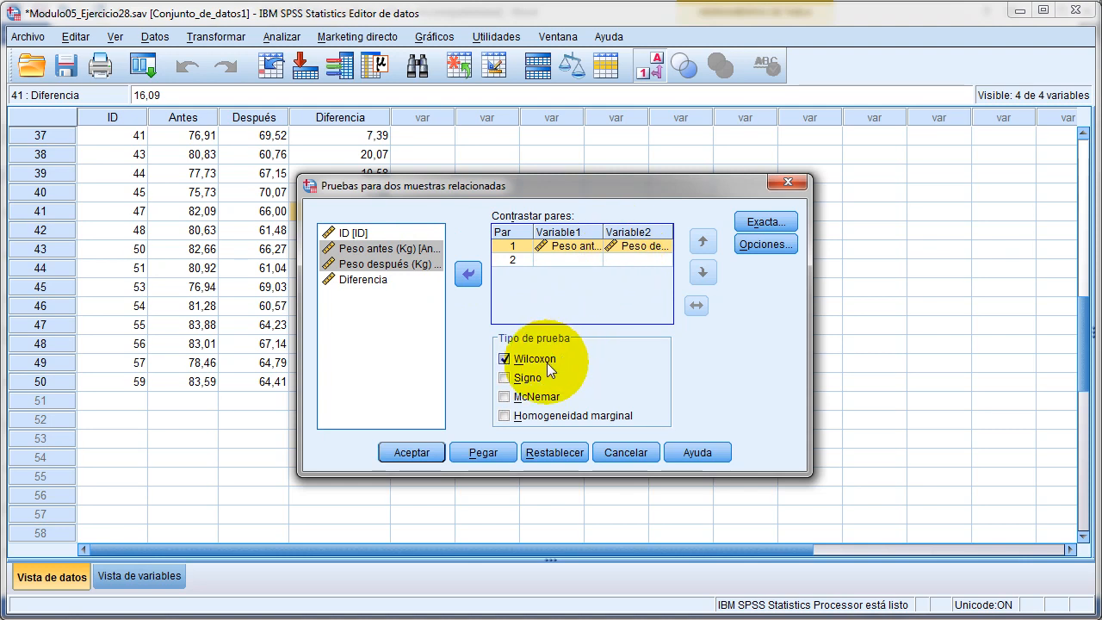
{"action": "left_click", "coordinate": [411, 452]}
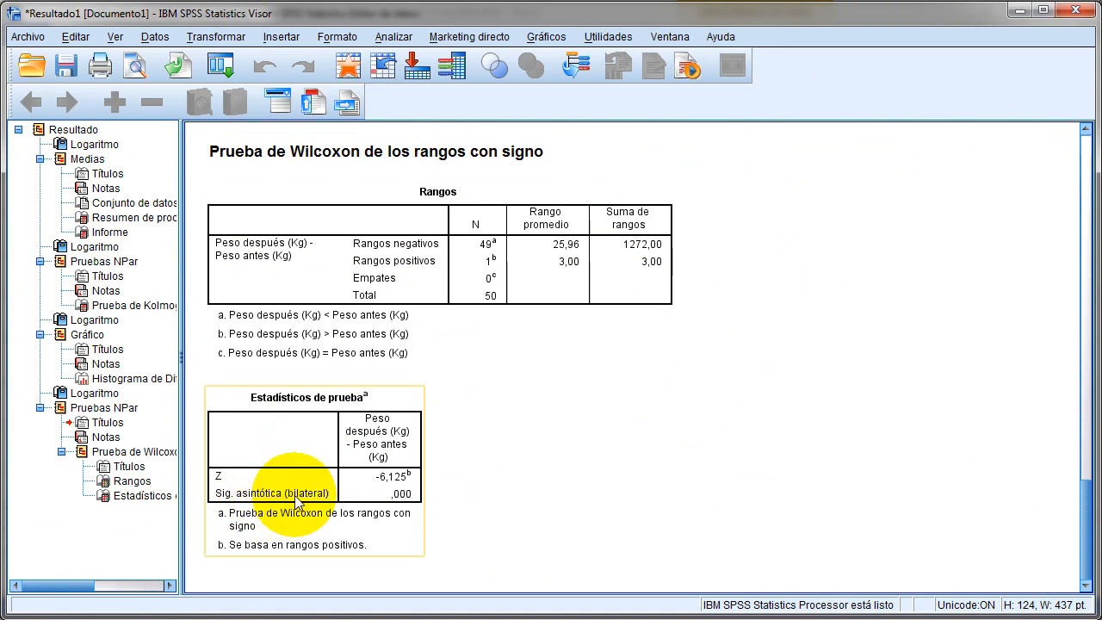
- Copy the full-precision bilateral asymptotic significance, 9,0681E-10, from the test statistics table into the Valor de P blank in Word
{"action": "double_click", "coordinate": [377, 496]}
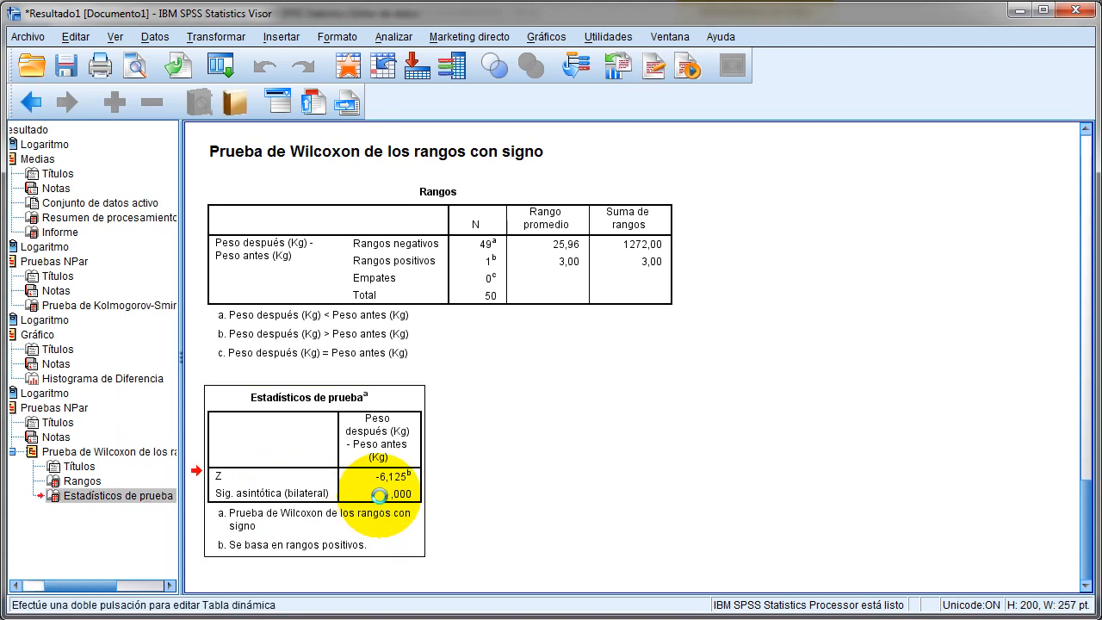
{"action": "double_click", "coordinate": [392, 497]}
{"action": "key", "text": "ctrl+c"}
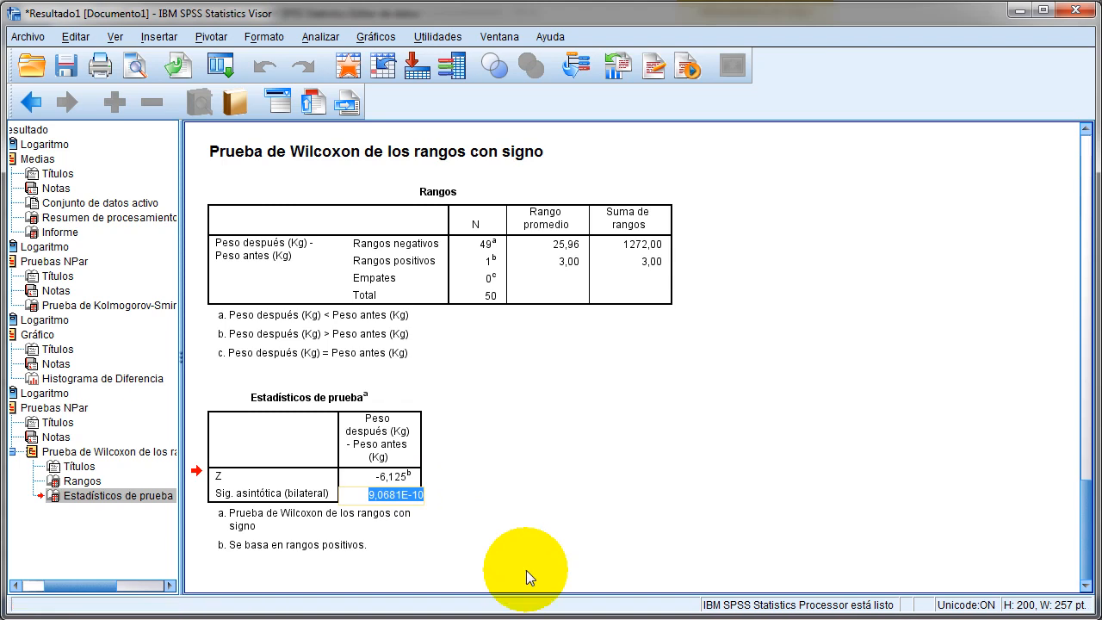
{"action": "key", "text": "alt+Tab"}
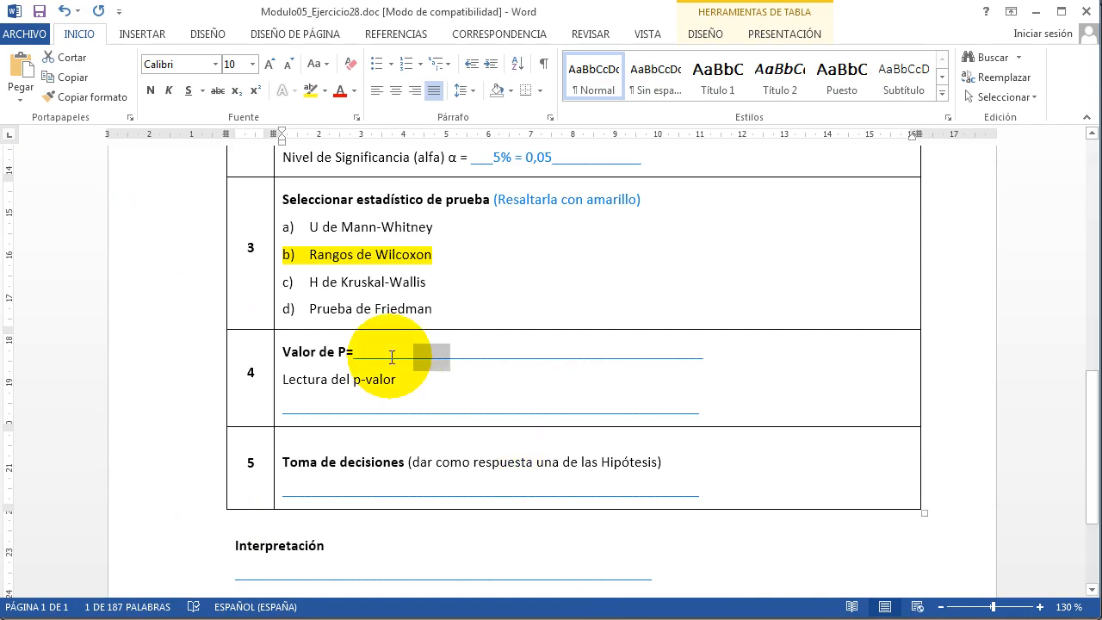
{"action": "left_click", "coordinate": [447, 355]}
{"action": "key", "text": "ctrl+v"}
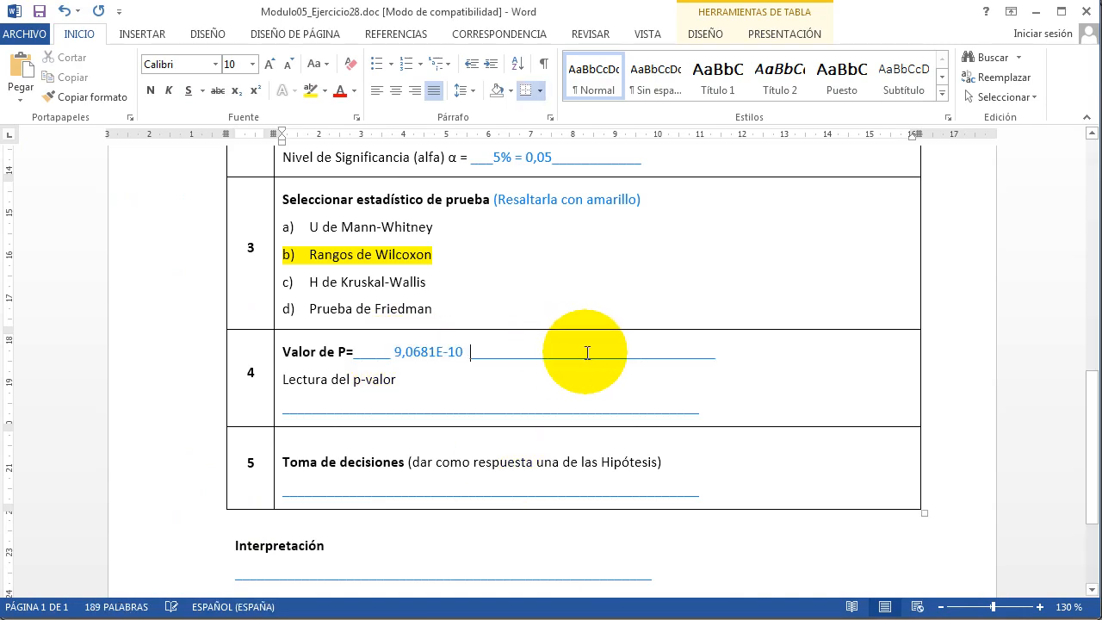
- Extend the P value with its percentage equivalents, adding "= 9,0681E-8 % = 0,000%" after the pasted figure
{"action": "type", "text": "="}
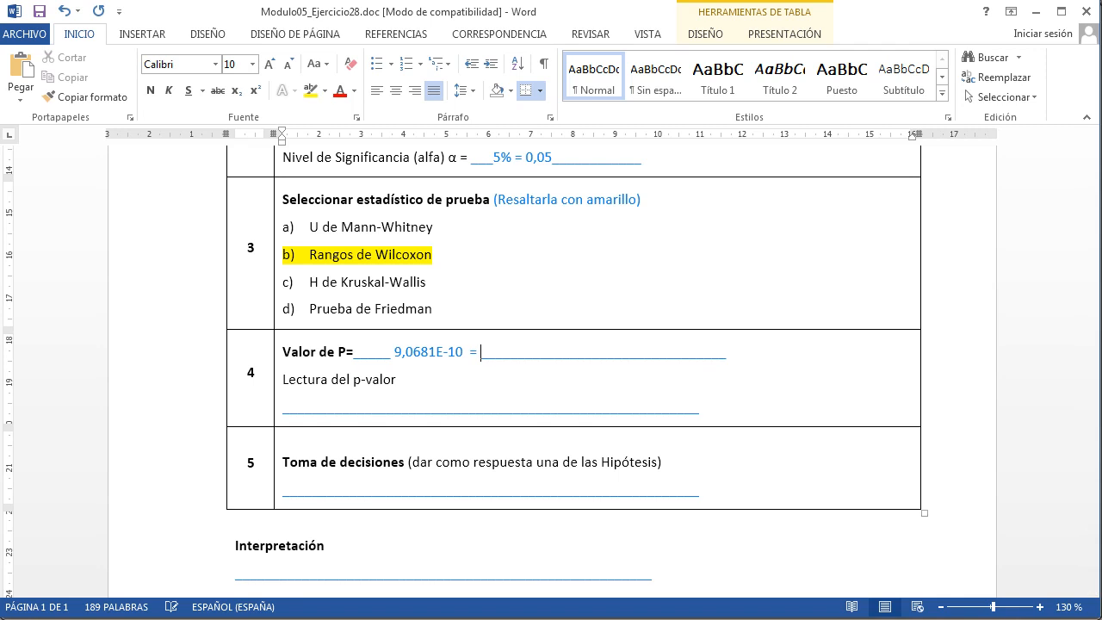
{"action": "key", "text": "ctrl+v"}
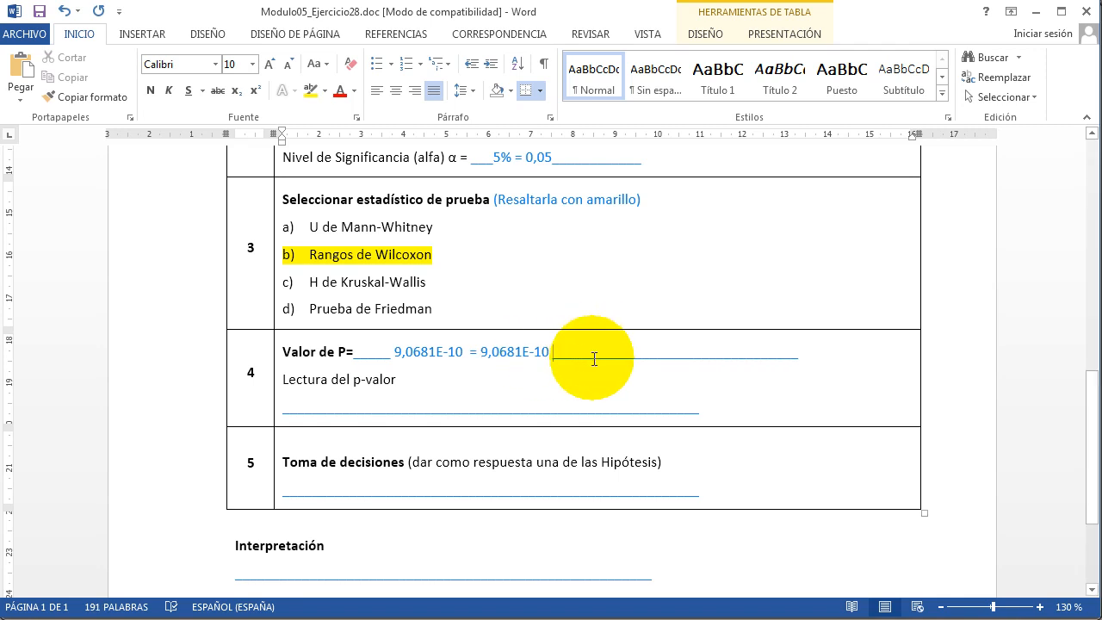
{"action": "double_click", "coordinate": [526, 353]}
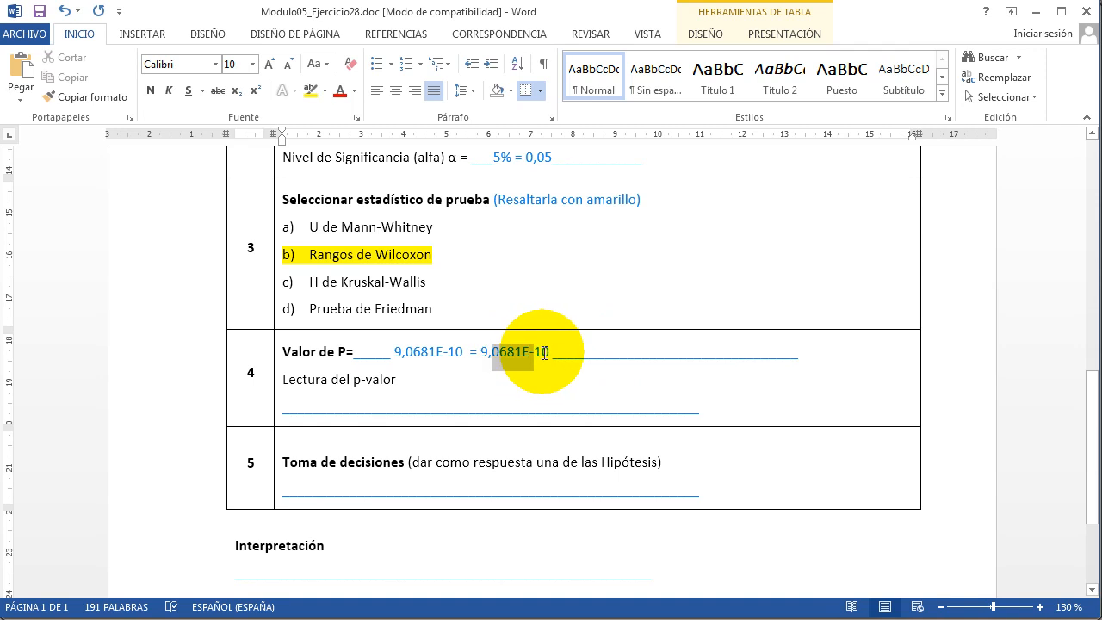
{"action": "left_click", "coordinate": [550, 353]}
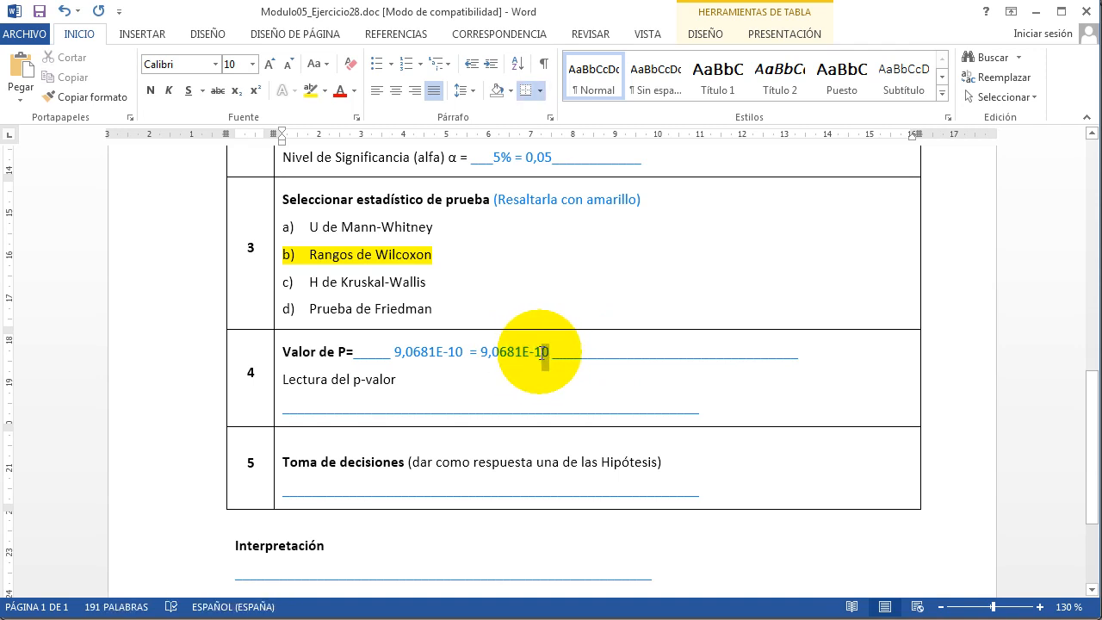
{"action": "left_click_drag", "start_coordinate": [549, 353], "coordinate": [539, 354]}
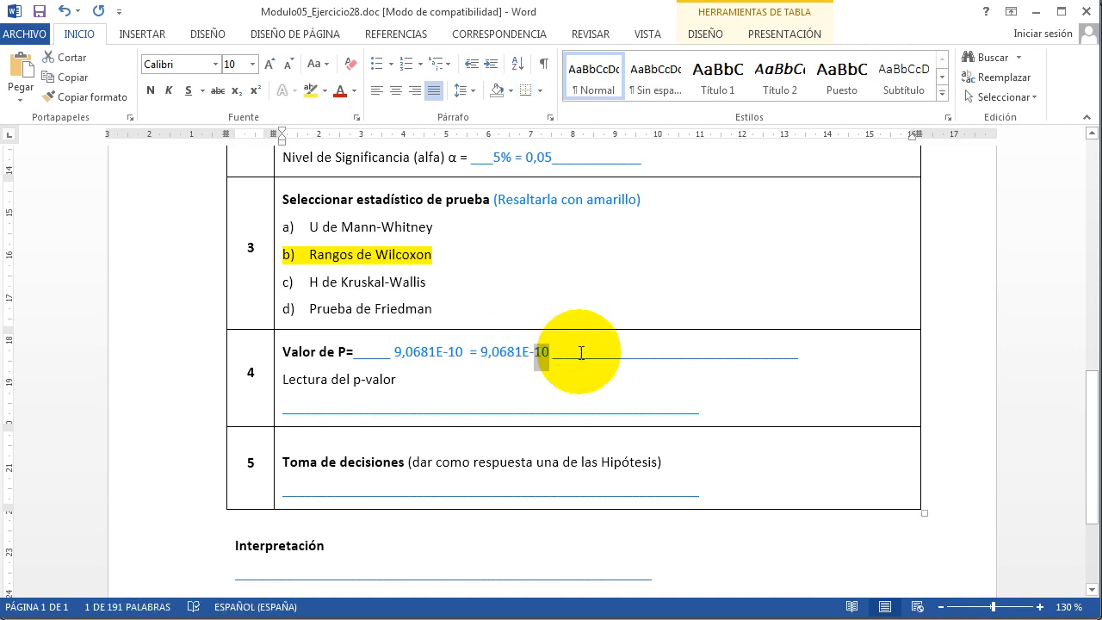
{"action": "type", "text": "8 % = 0,000%"}
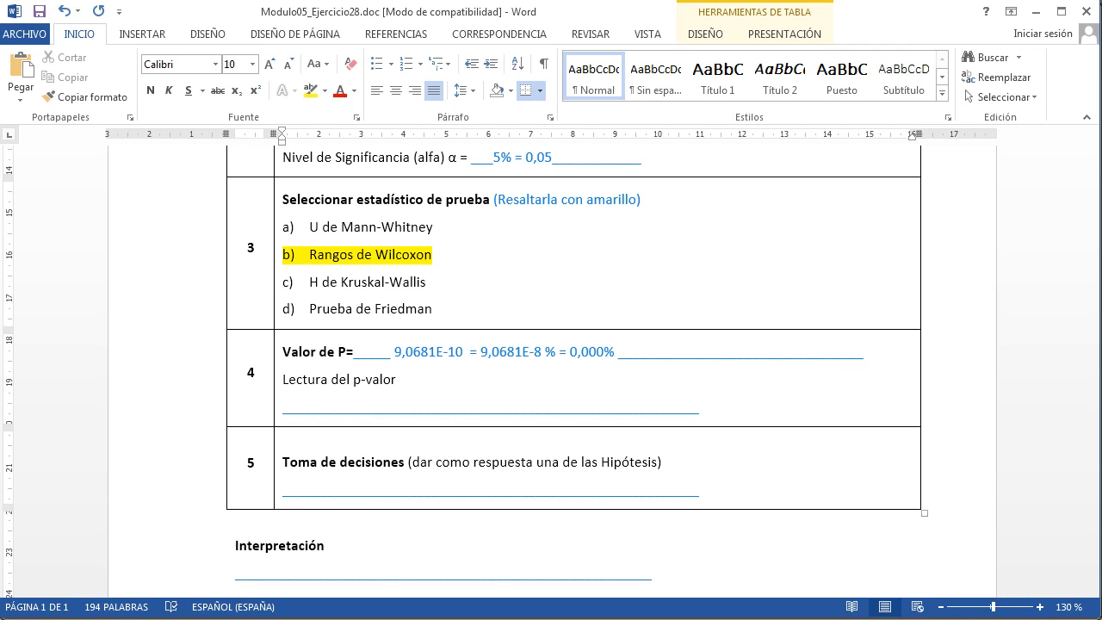
- Review the H1 wording "es menor" and compare the 0,000% P value with the significance in the SPSS output
{"action": "scroll", "coordinate": [598, 357], "scroll_direction": "up", "scroll_amount": 5}
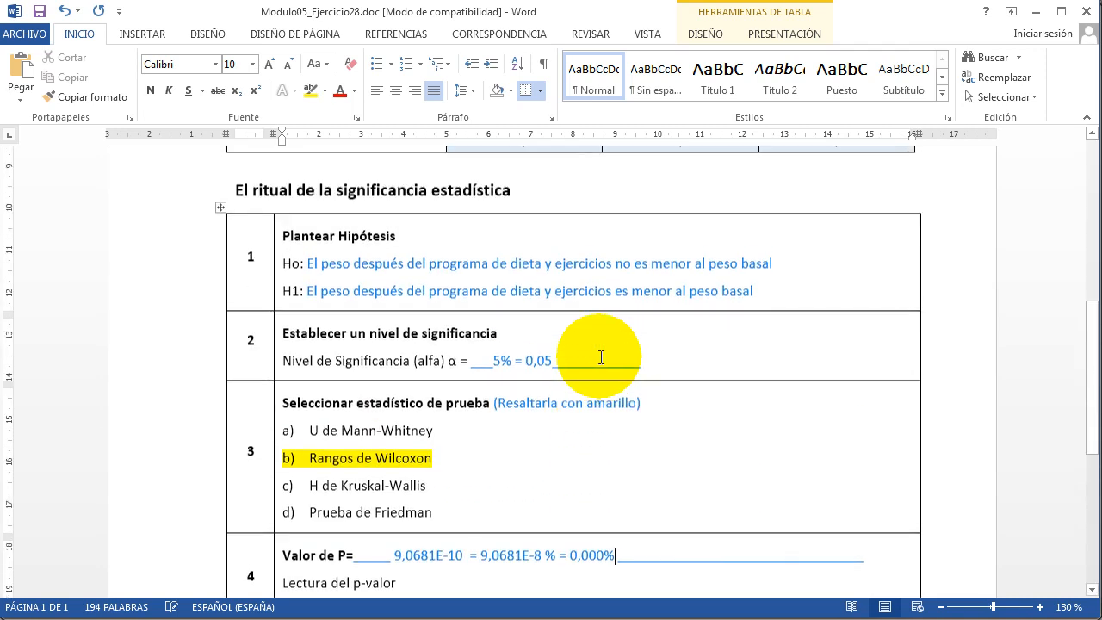
{"action": "left_click_drag", "start_coordinate": [615, 295], "coordinate": [676, 295]}
{"action": "scroll", "coordinate": [689, 291], "scroll_direction": "down", "scroll_amount": 5}
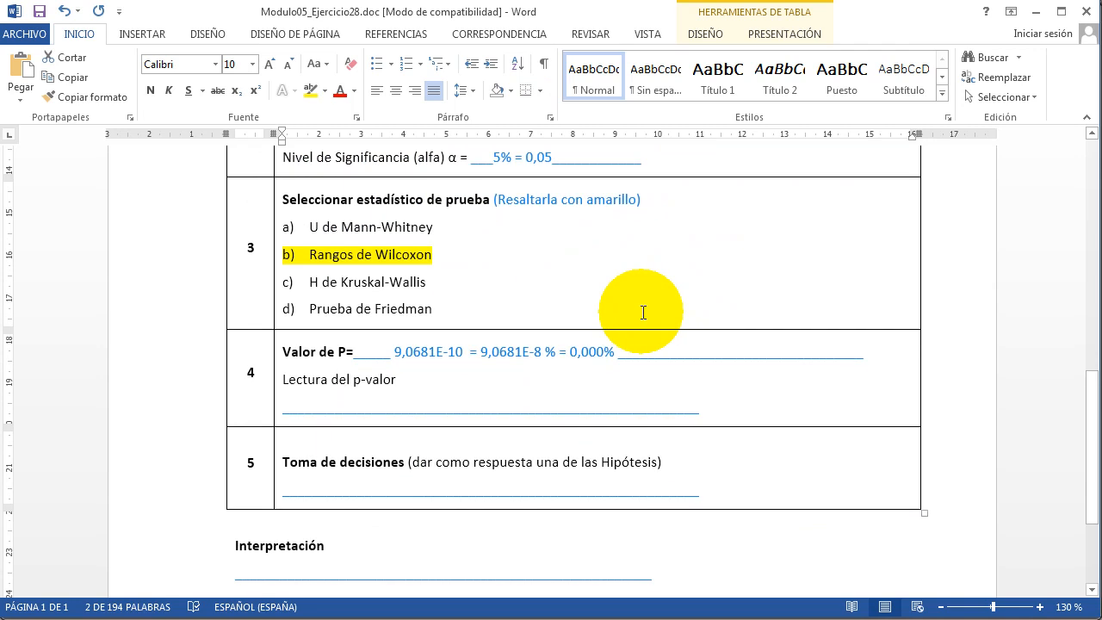
{"action": "left_click_drag", "start_coordinate": [616, 352], "coordinate": [570, 352]}
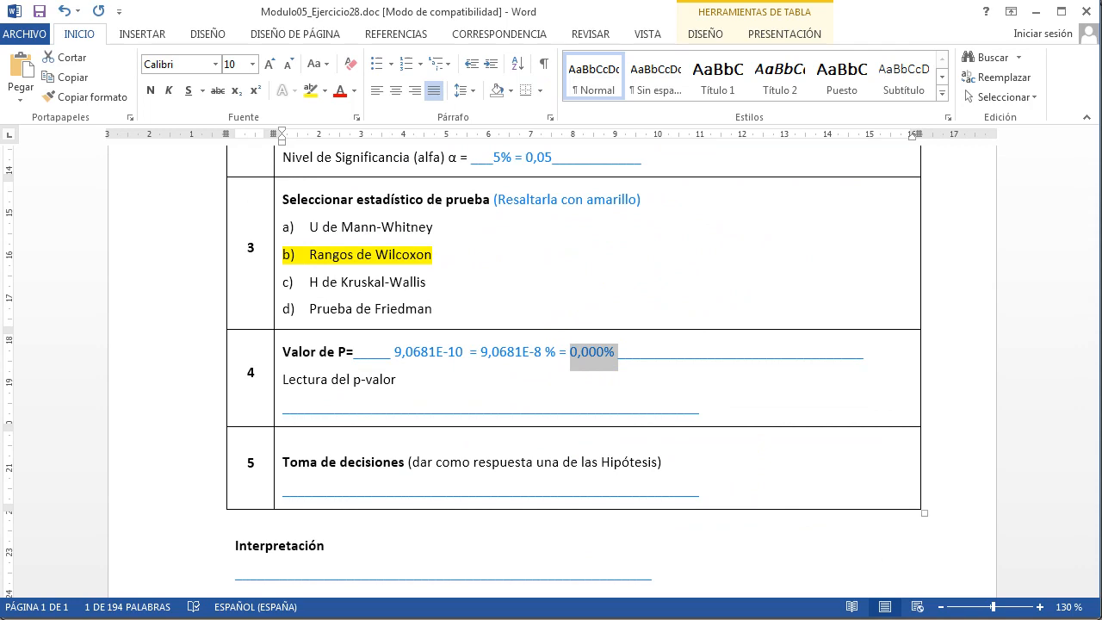
{"action": "key", "text": "alt+Tab"}
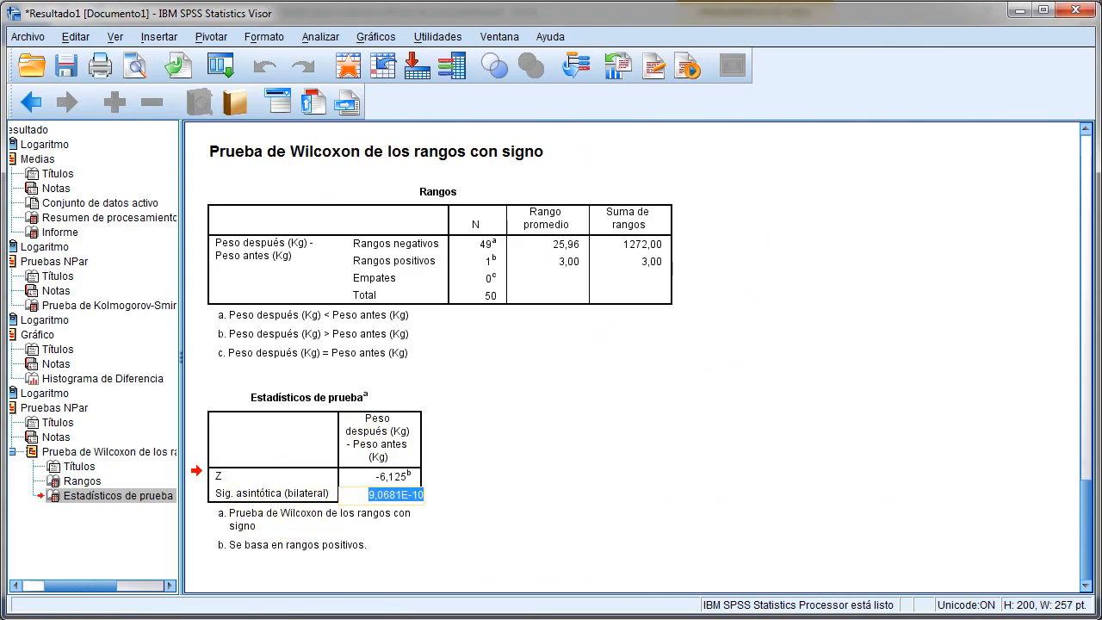
{"action": "key", "text": "alt+Tab"}
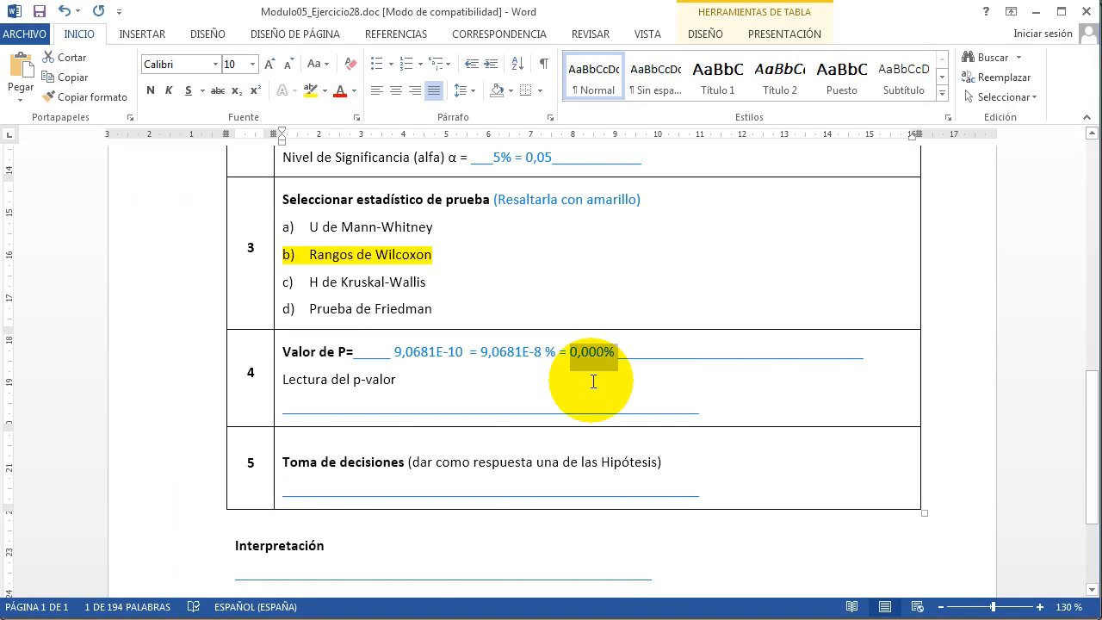
{"action": "left_click", "coordinate": [631, 354]}
{"action": "left_click", "coordinate": [646, 354]}
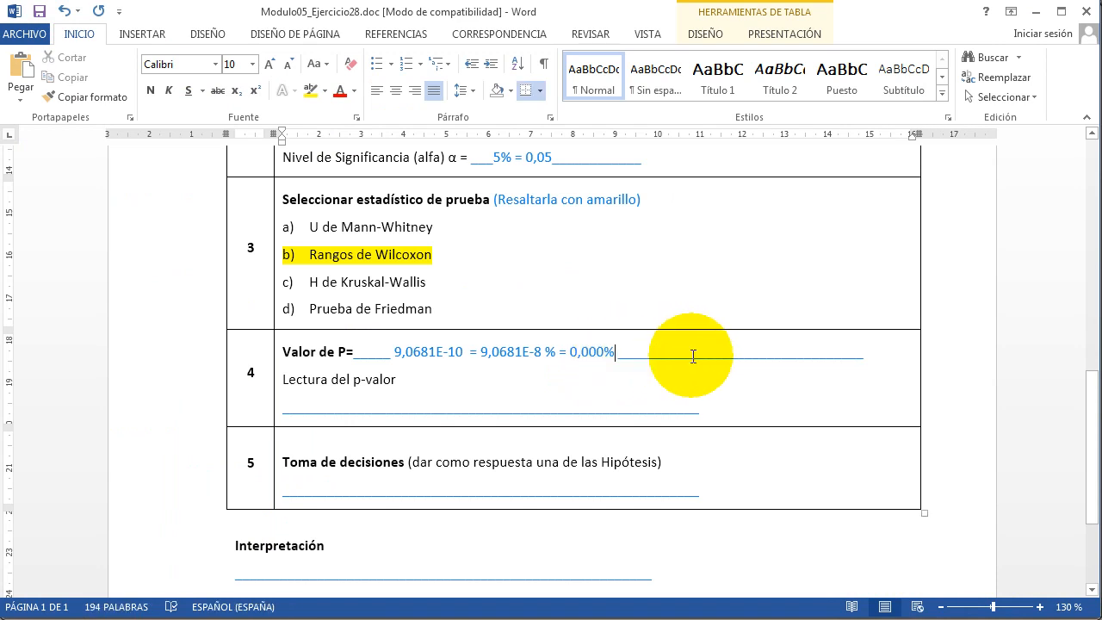
{"action": "left_click_drag", "start_coordinate": [614, 355], "coordinate": [572, 355]}
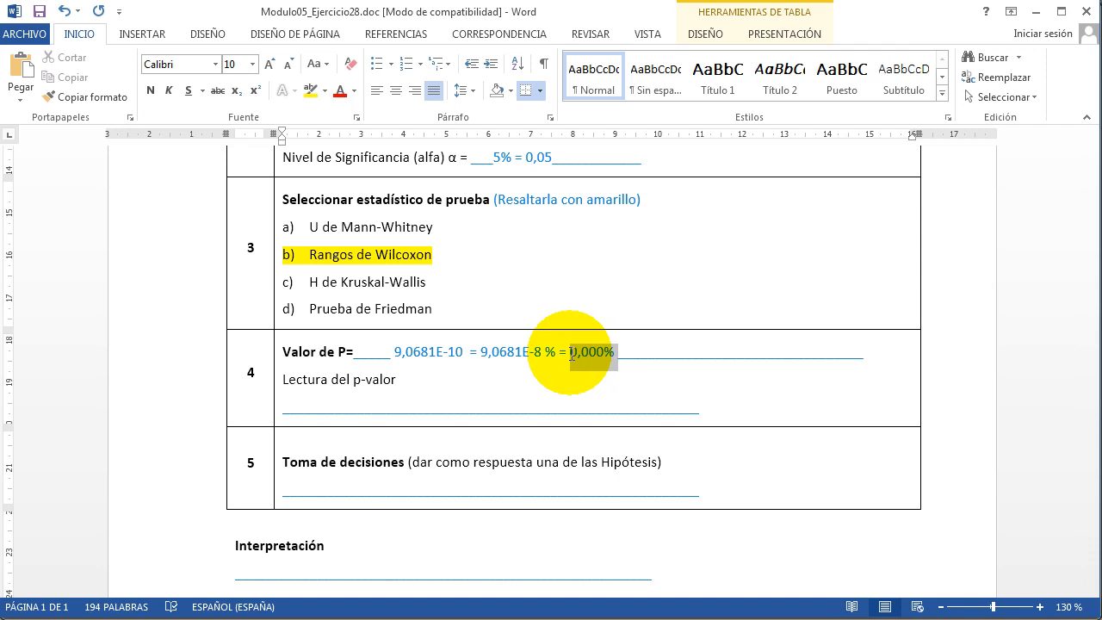
- Replace the Lectura del p-valor blank with "Con una probabilidad de error del 0,000%", copying the percentage from the P value line
{"action": "left_click_drag", "start_coordinate": [729, 406], "coordinate": [283, 408]}
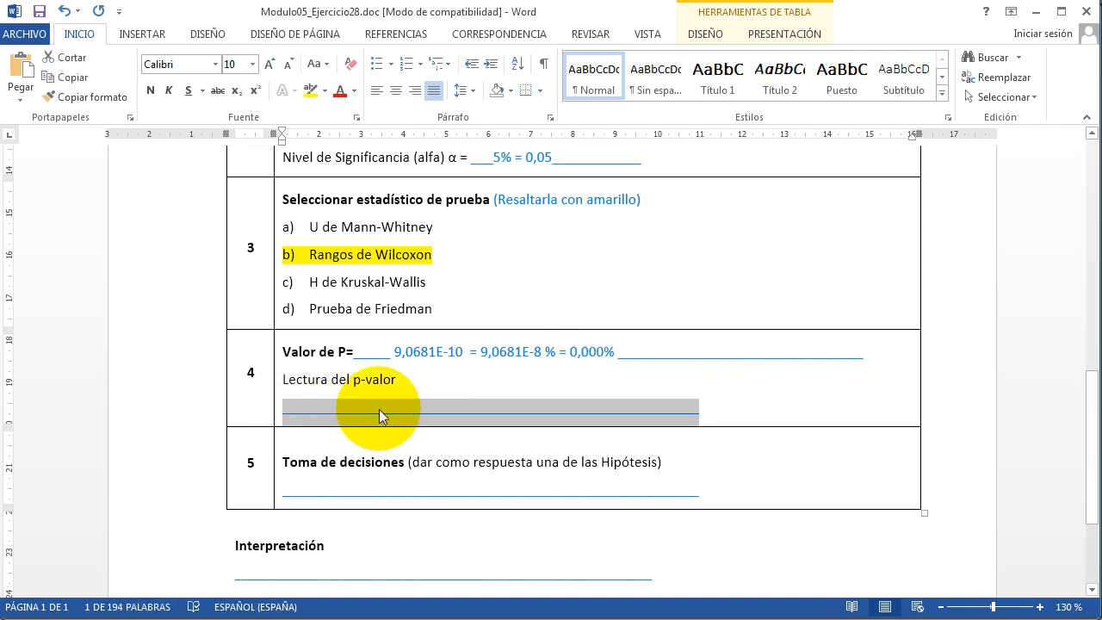
{"action": "type", "text": "Con una probabilidad de"}
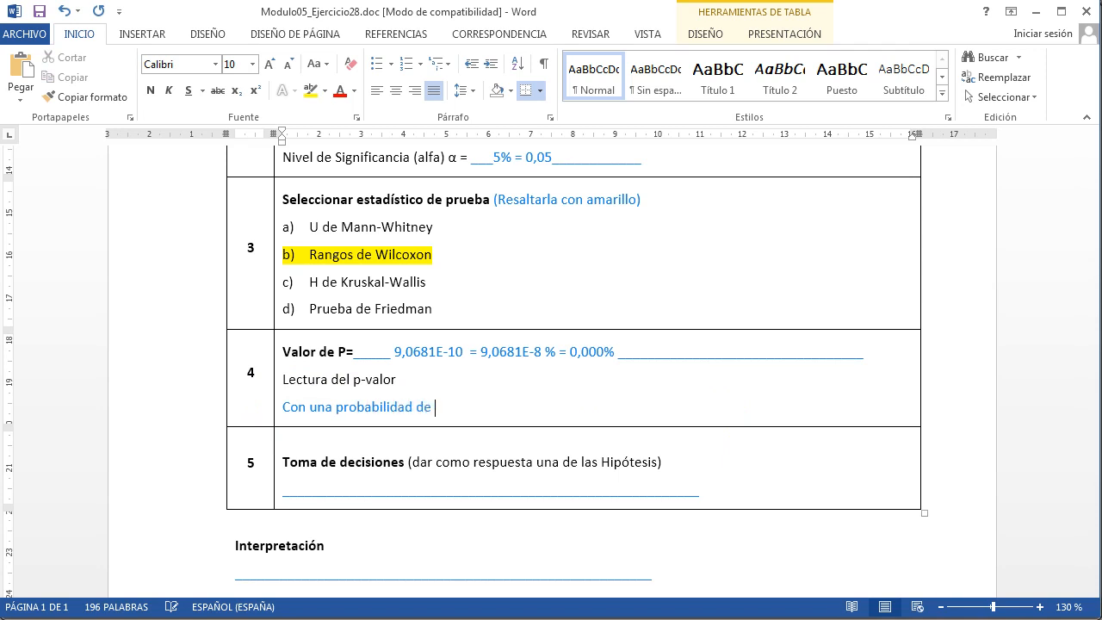
{"action": "type", "text": " eroror del"}
{"action": "left_click_drag", "start_coordinate": [570, 353], "coordinate": [614, 353]}
{"action": "key", "text": "ctrl+c"}
{"action": "left_click", "coordinate": [572, 407]}
{"action": "key", "text": "ctrl+v"}
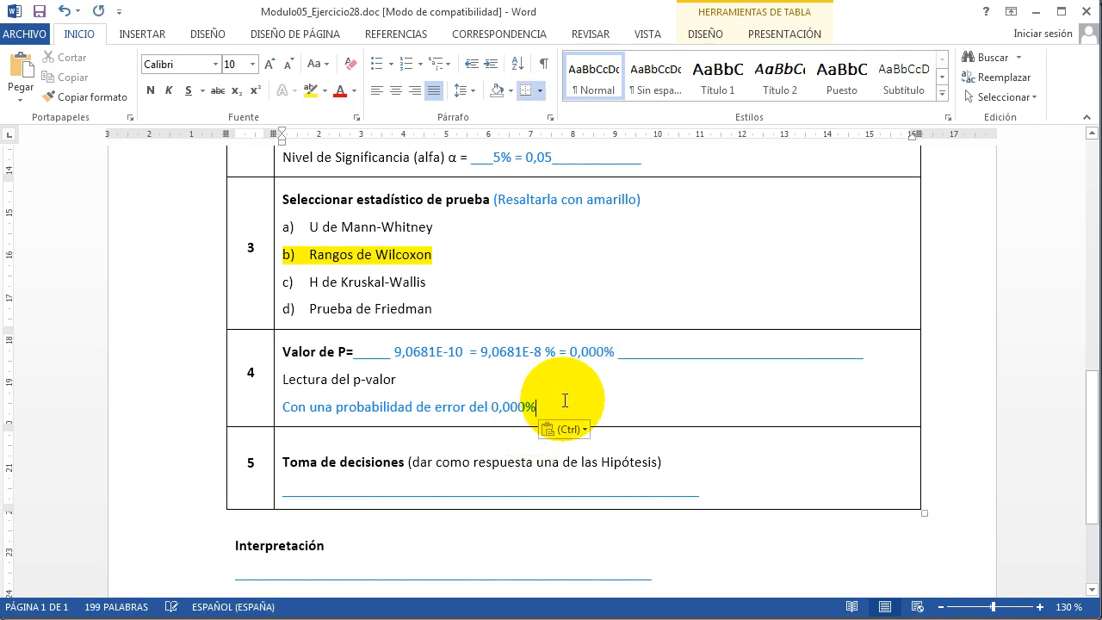
- Append a copy of the H1 statement to the p-value reading and change its initial "El" to lowercase "el"
{"action": "scroll", "coordinate": [565, 400], "scroll_direction": "up", "scroll_amount": 3}
{"action": "left_click_drag", "start_coordinate": [753, 243], "coordinate": [307, 242]}
{"action": "scroll", "coordinate": [711, 353], "scroll_direction": "down", "scroll_amount": 5}
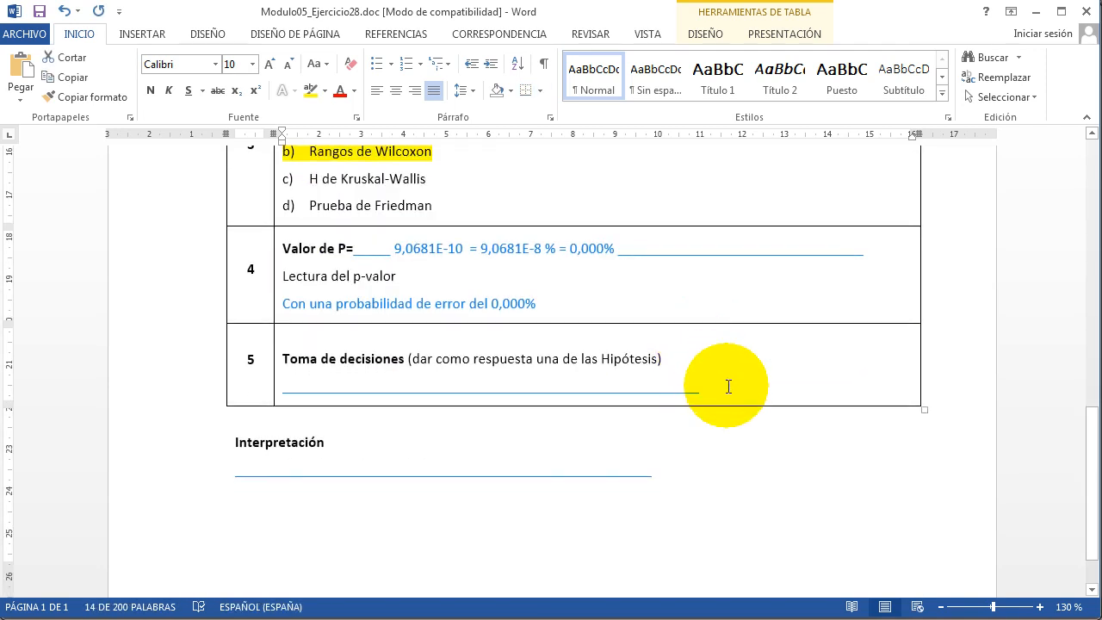
{"action": "left_click", "coordinate": [620, 303]}
{"action": "key", "text": "ctrl+v"}
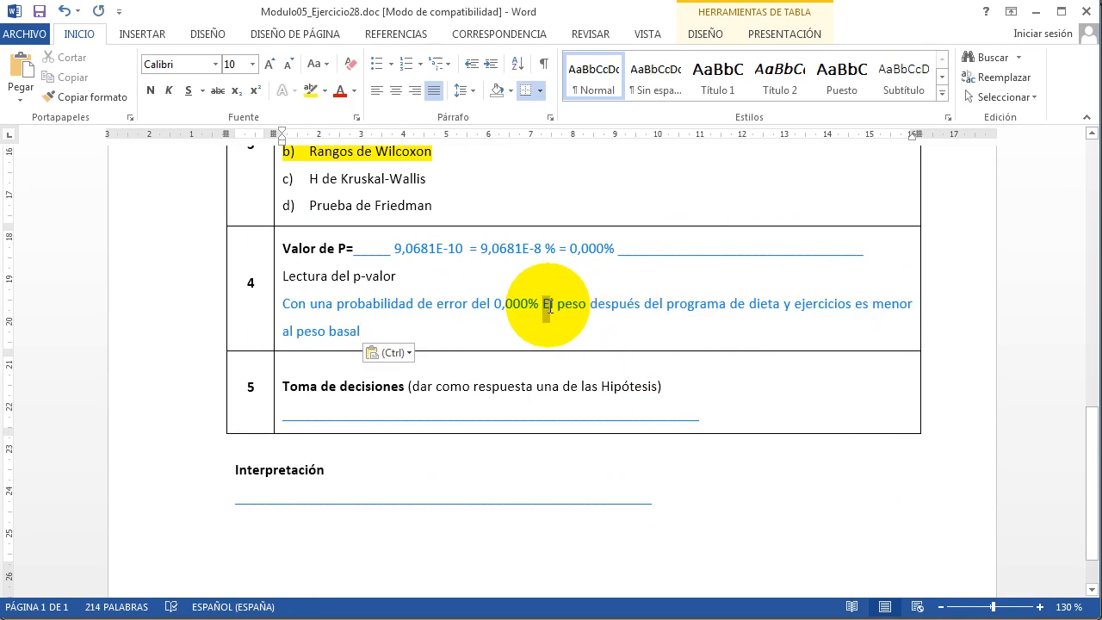
{"action": "type", "text": "e"}
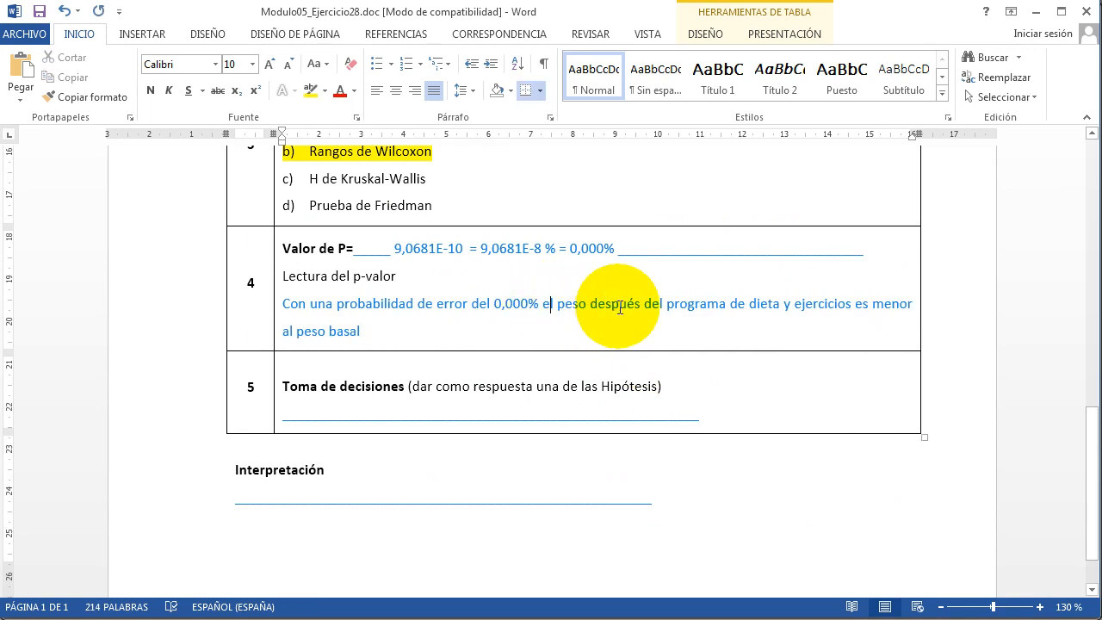
- End the p-value reading with a period and compare its 0,000% error with the 5% = 0,05 significance level
{"action": "left_click", "coordinate": [501, 336]}
{"action": "type", "text": "."}
{"action": "scroll", "coordinate": [541, 339], "scroll_direction": "up", "scroll_amount": 1}
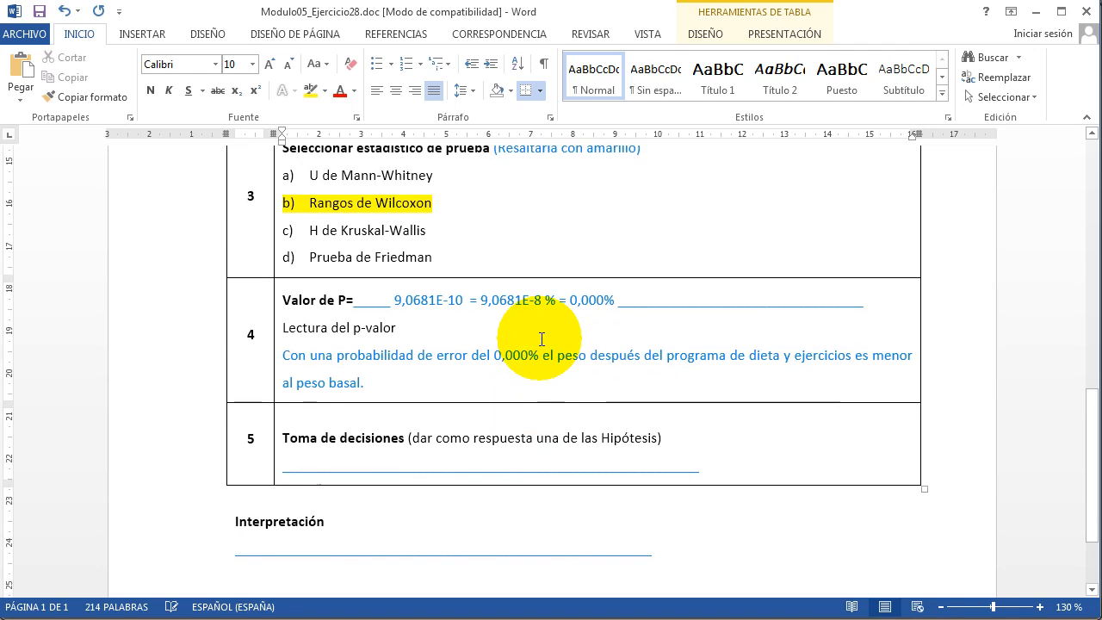
{"action": "left_click_drag", "start_coordinate": [472, 355], "coordinate": [553, 354]}
{"action": "scroll", "coordinate": [553, 354], "scroll_direction": "up", "scroll_amount": 4}
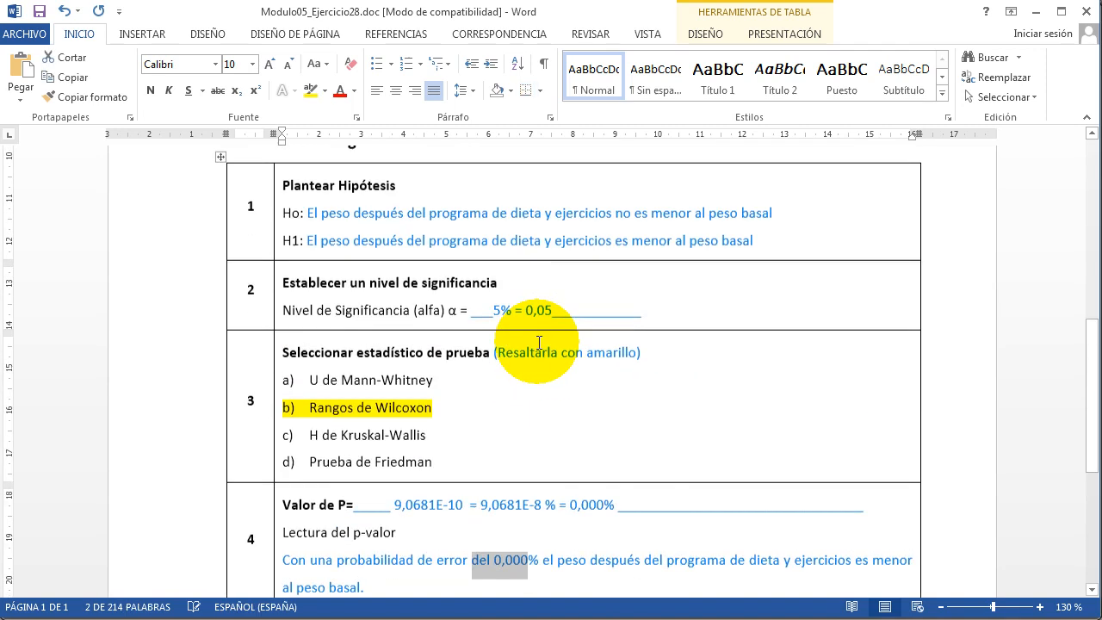
{"action": "left_click_drag", "start_coordinate": [502, 313], "coordinate": [559, 313]}
- Replace the Toma de decisiones blank with a copy of the H1 statement
{"action": "left_click_drag", "start_coordinate": [764, 244], "coordinate": [308, 245]}
{"action": "scroll", "coordinate": [632, 321], "scroll_direction": "down", "scroll_amount": 6}
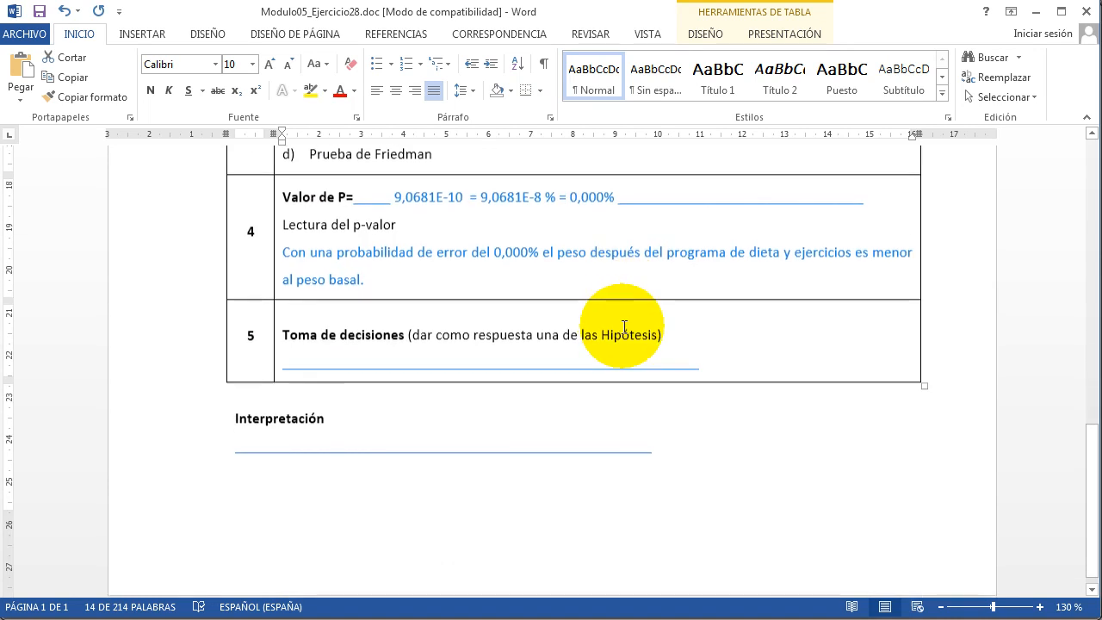
{"action": "left_click_drag", "start_coordinate": [574, 369], "coordinate": [283, 366]}
{"action": "key", "text": "ctrl+v"}
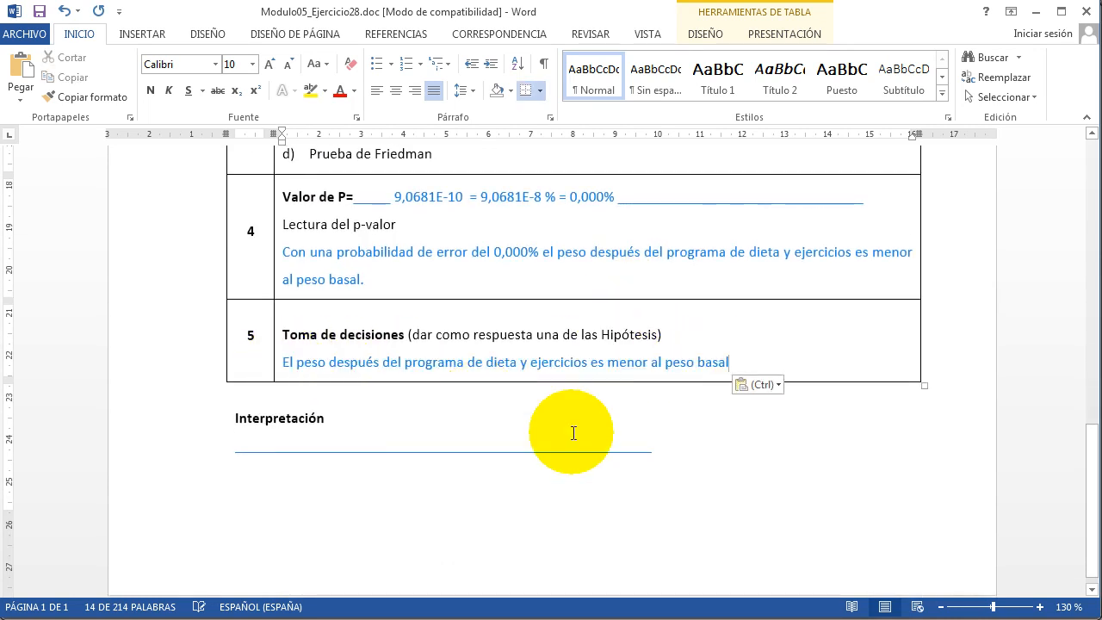
- Replace the Interpretación blank with "El programa de dieta y ejercicios es muy efectivo para reducir el peso de los participantes"
{"action": "left_click_drag", "start_coordinate": [523, 445], "coordinate": [219, 450]}
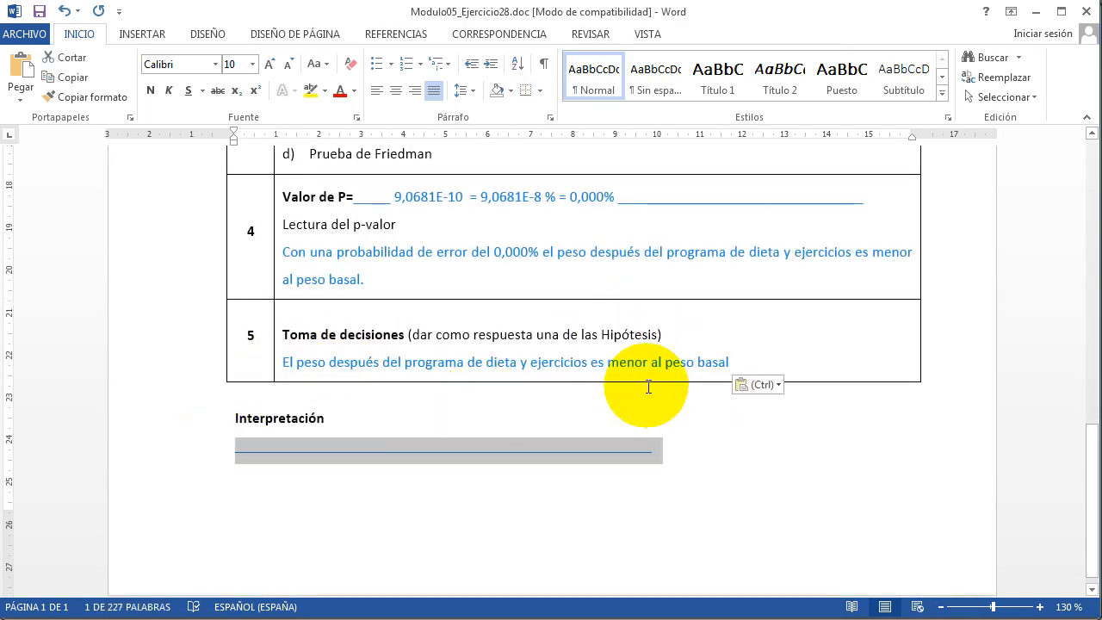
{"action": "type", "text": "El pro"}
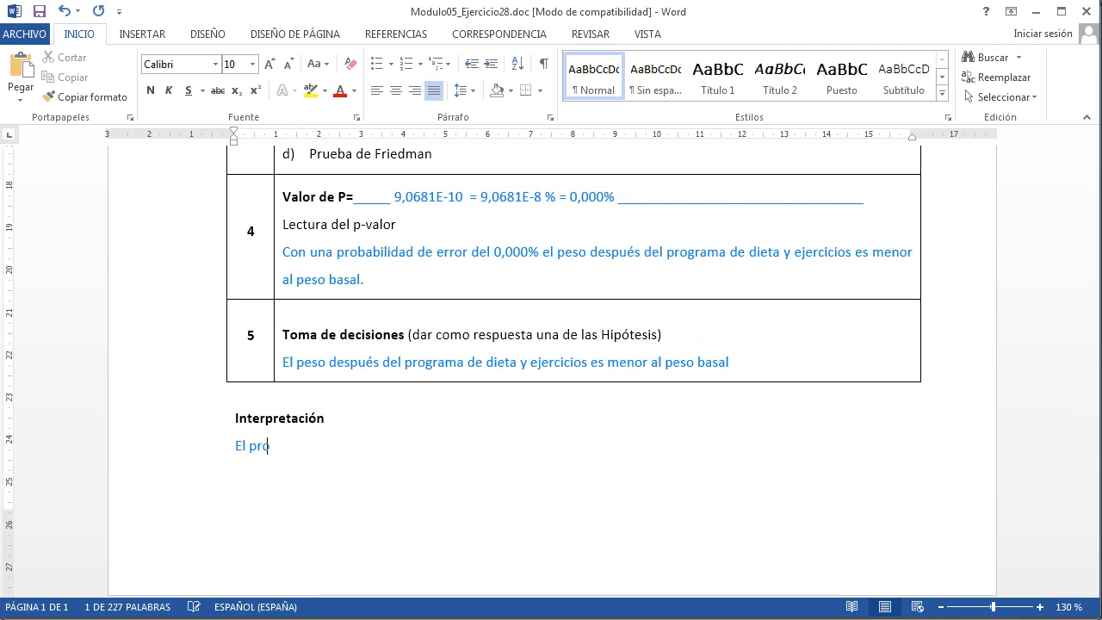
{"action": "type", "text": "grama de dieta y ejercicios es muy efectivo para reducir el peso de los participanye"}
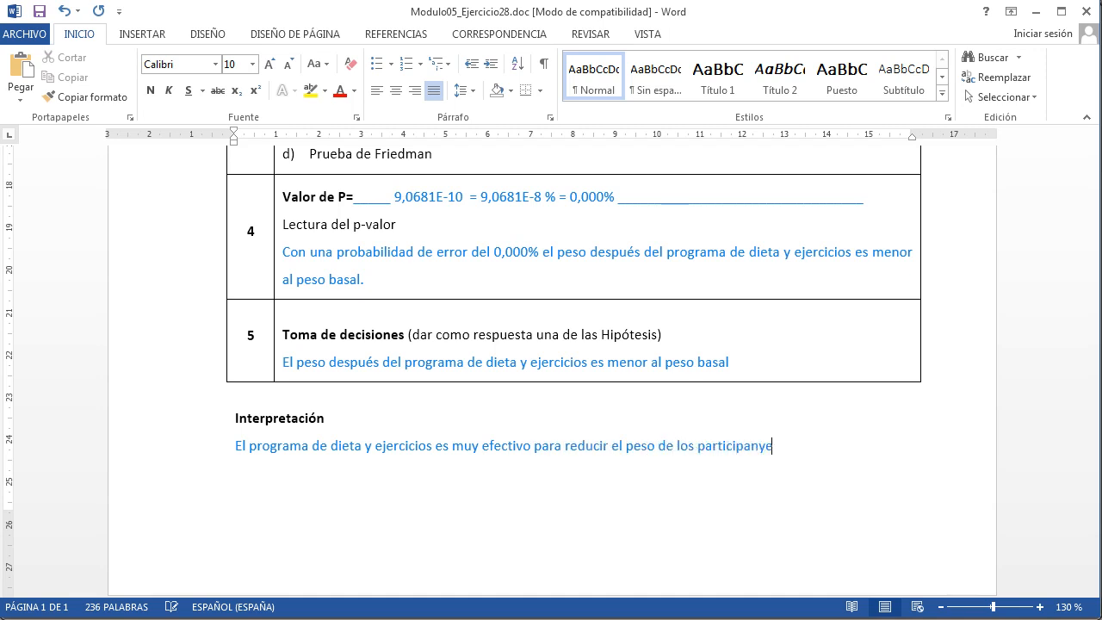
{"action": "key", "text": "BackSpace"}
{"action": "key", "text": "BackSpace"}
{"action": "type", "text": "tes"}
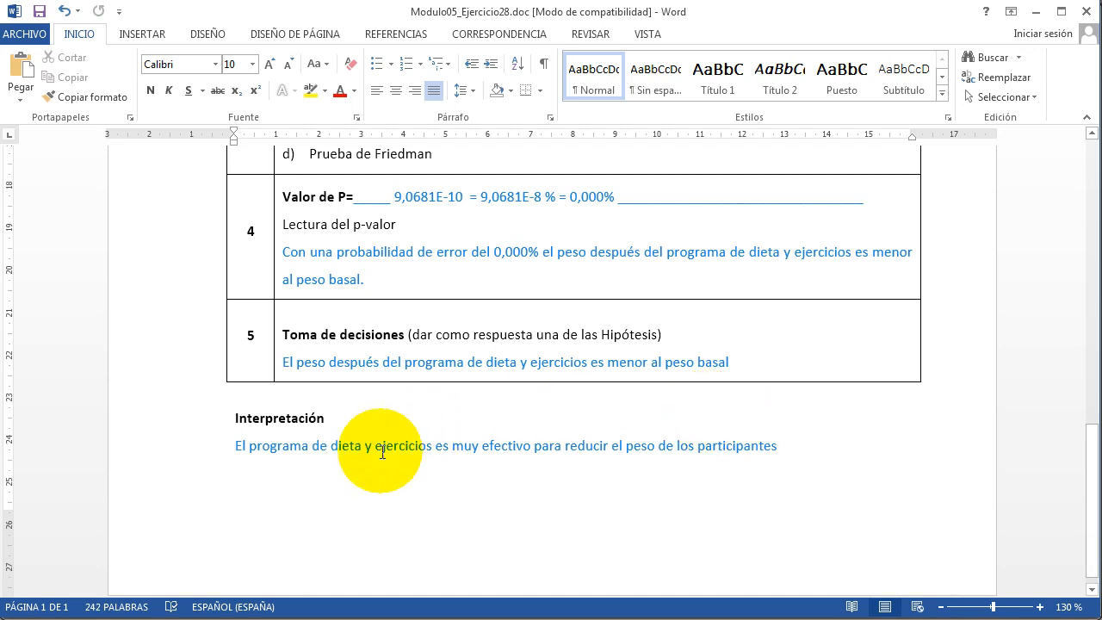
- Insert "de 3 meses de duración," after "ejercicios" in the interpretation and end the sentence with a period
{"action": "left_click", "coordinate": [436, 445]}
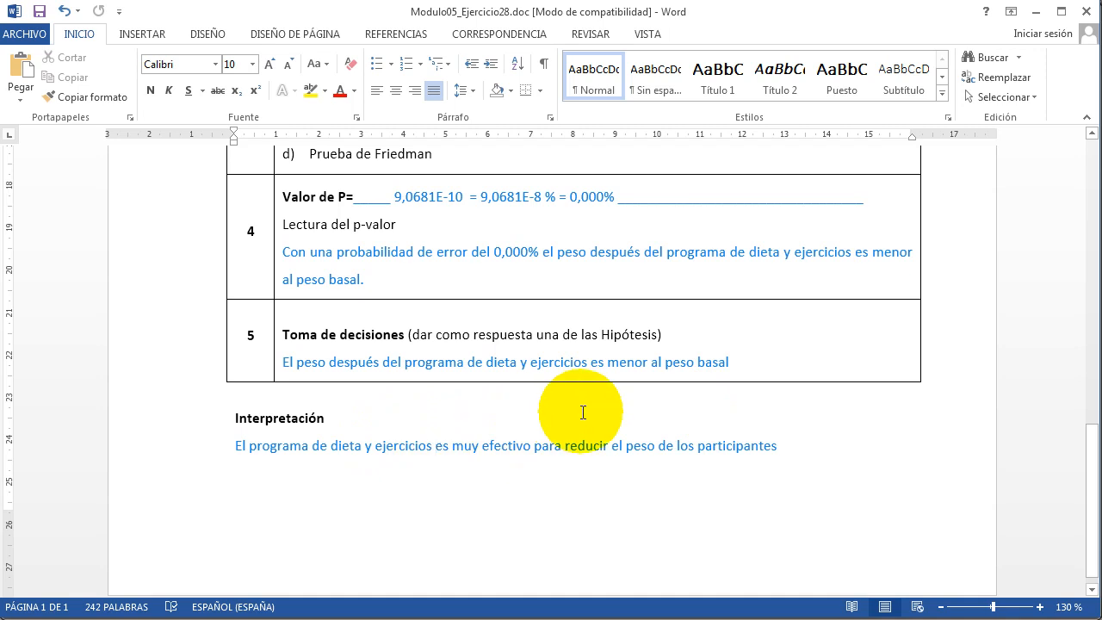
{"action": "type", "text": "de 3 meses de duración"}
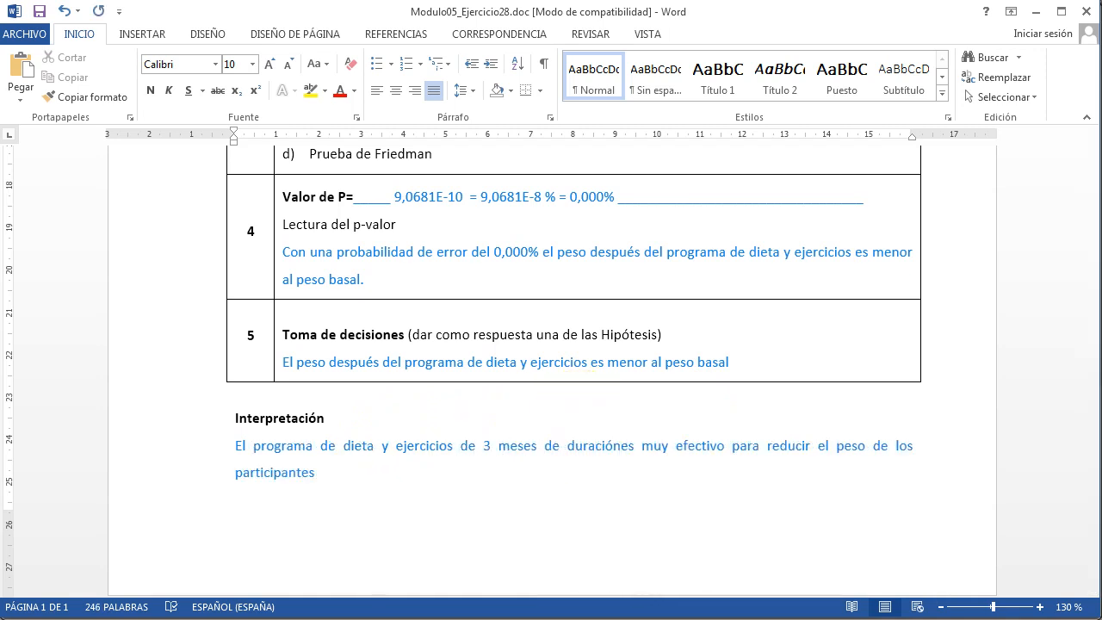
{"action": "type", "text": ","}
{"action": "left_click", "coordinate": [347, 476]}
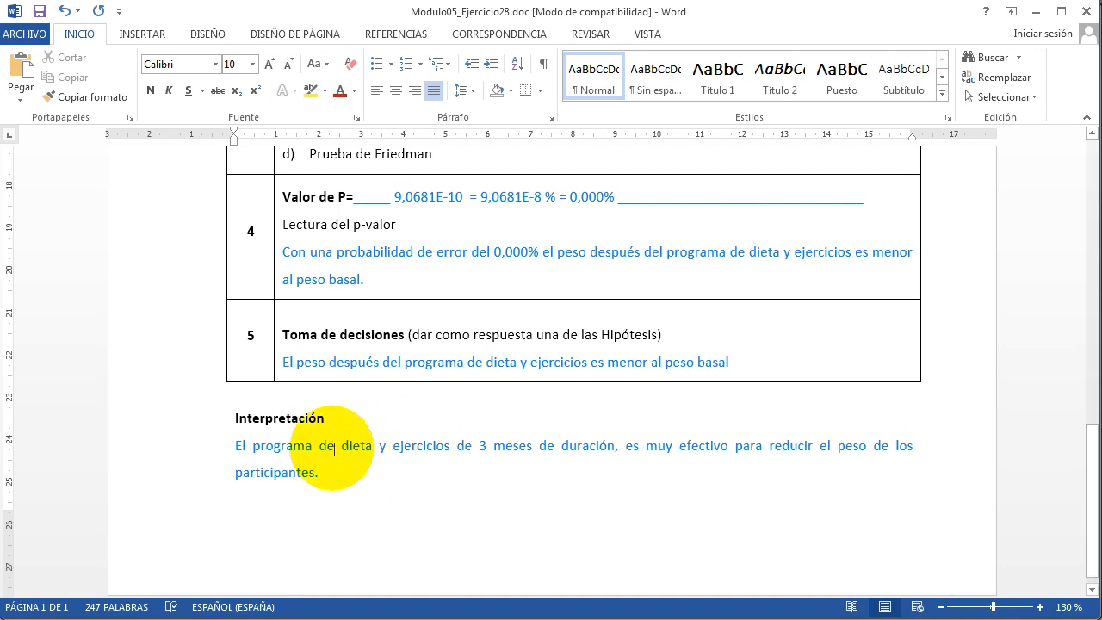
- Review the programme wording in the interpretation, then switch to Windows Explorer and select Modulo05_Ejercicio28.doc in the Documents library
{"action": "left_click_drag", "start_coordinate": [304, 449], "coordinate": [410, 451]}
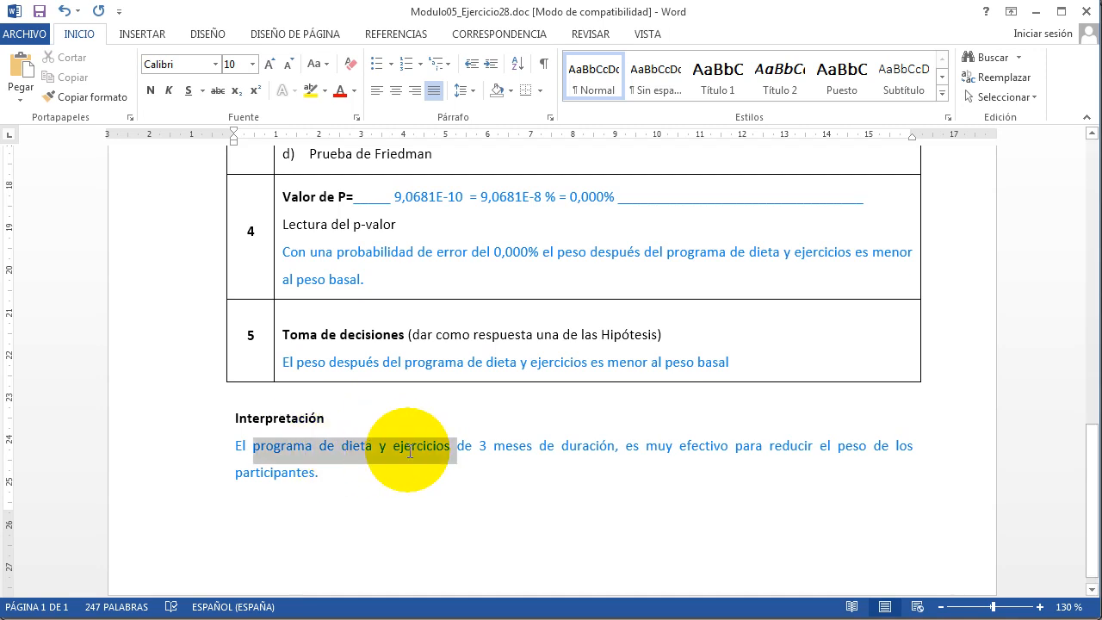
{"action": "left_click", "coordinate": [370, 473]}
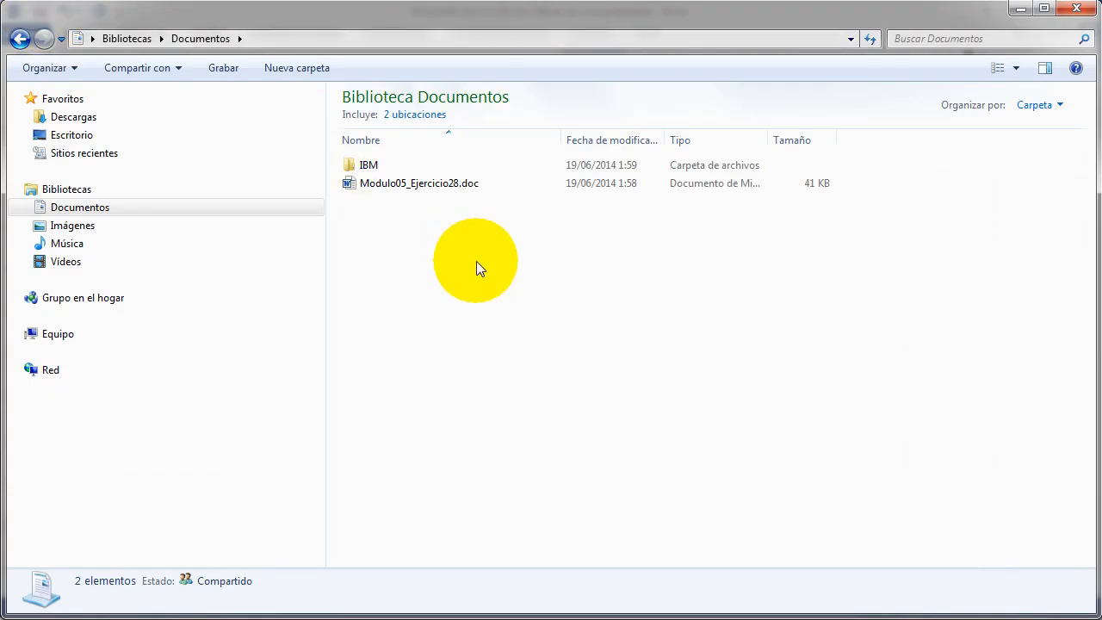
{"action": "left_click", "coordinate": [442, 184]}
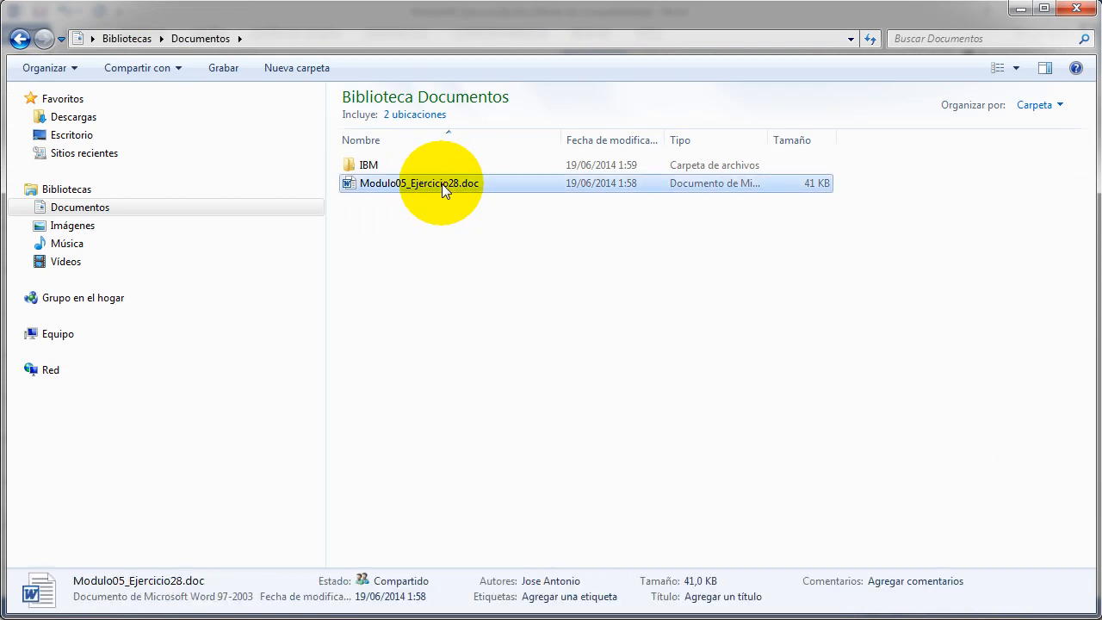